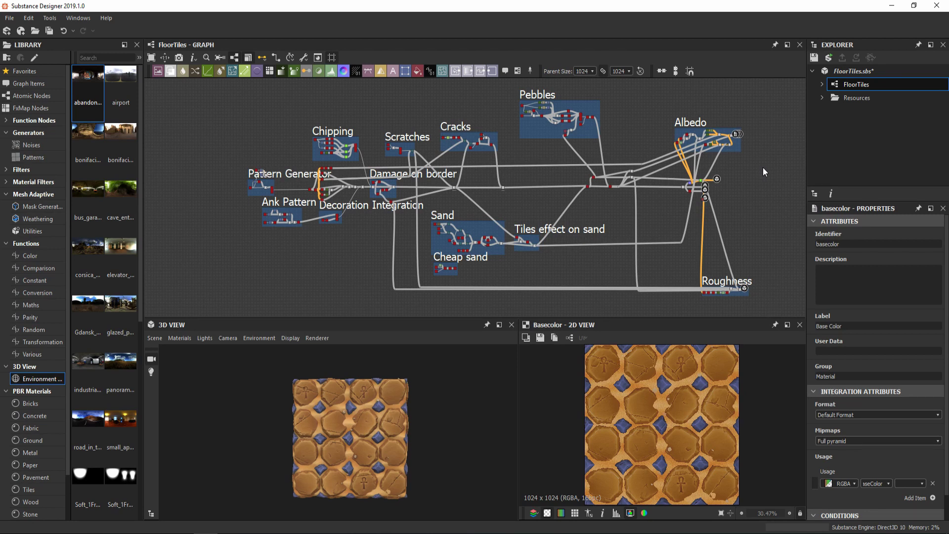
Step: Inspect the octagon Blend in the Pattern Generator frame and review the Tile Sampler's pattern and colour parameters
scroll(292, 152, up, 6)
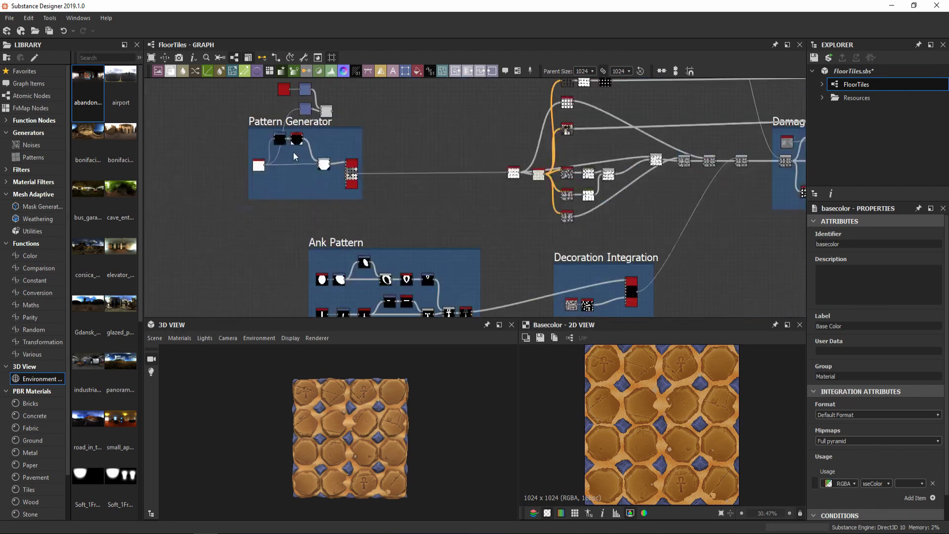
click(387, 204)
scroll(387, 204, up, 1)
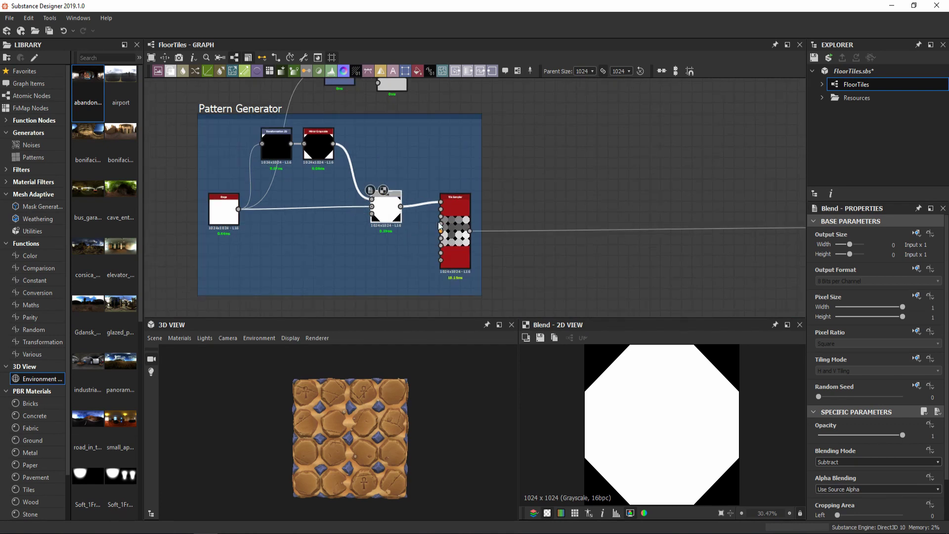
click(466, 218)
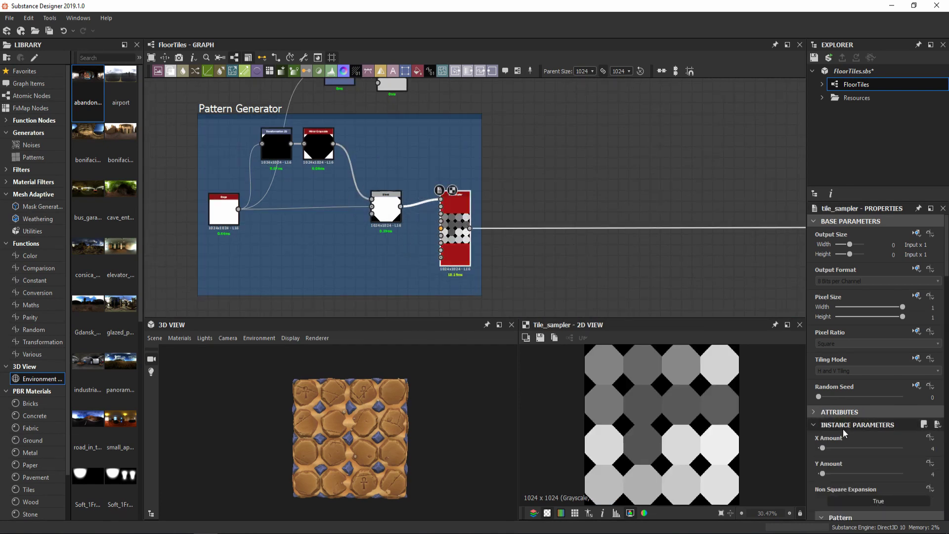
scroll(840, 419, down, 5)
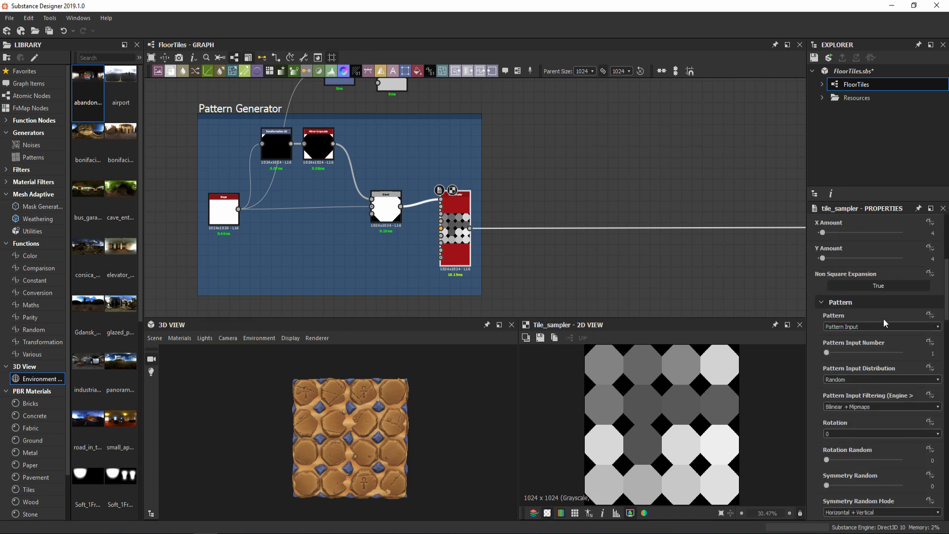
scroll(852, 414, down, 5)
scroll(853, 414, down, 5)
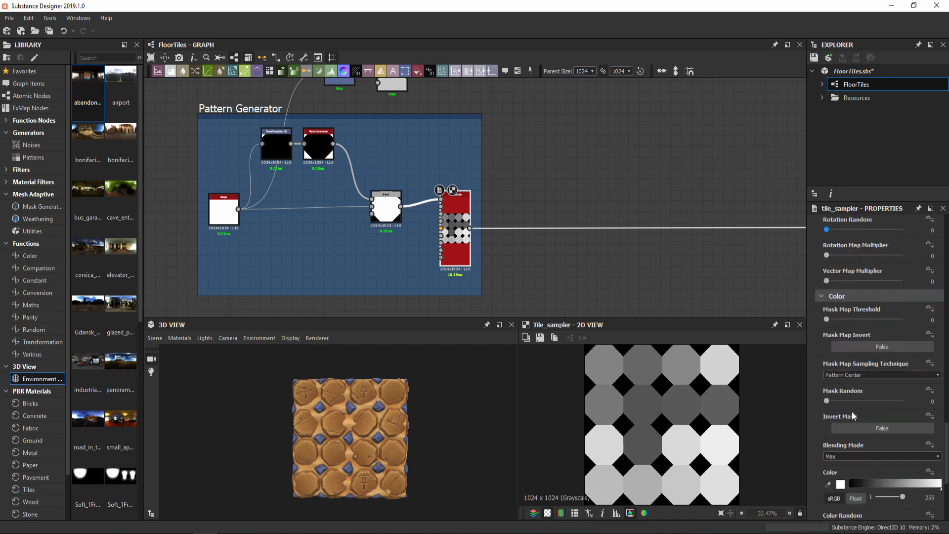
scroll(853, 399, down, 3)
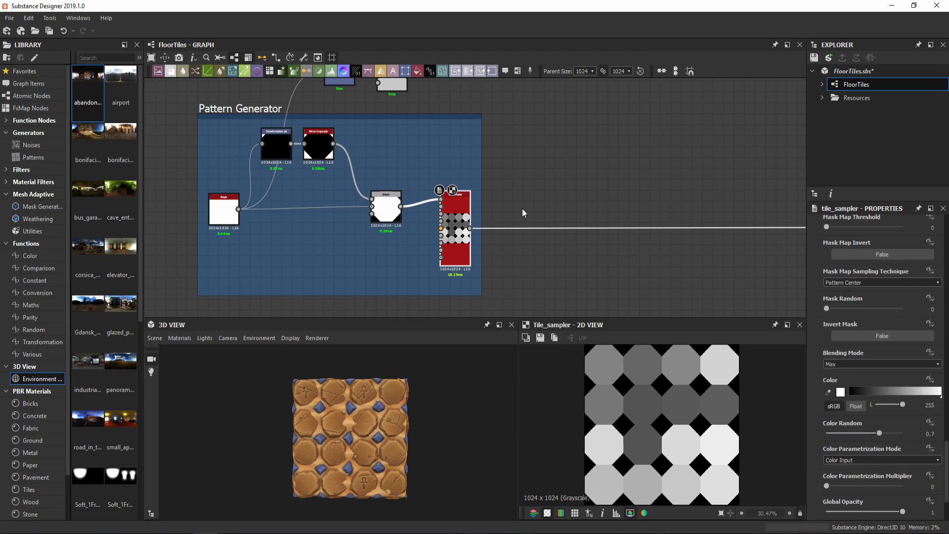
Step: Preview the Edge Detect and Flood Fill nodes that follow the Pattern Generator
middle_drag(523, 212, 83, 167)
scroll(396, 214, down, 2)
scroll(401, 215, up, 5)
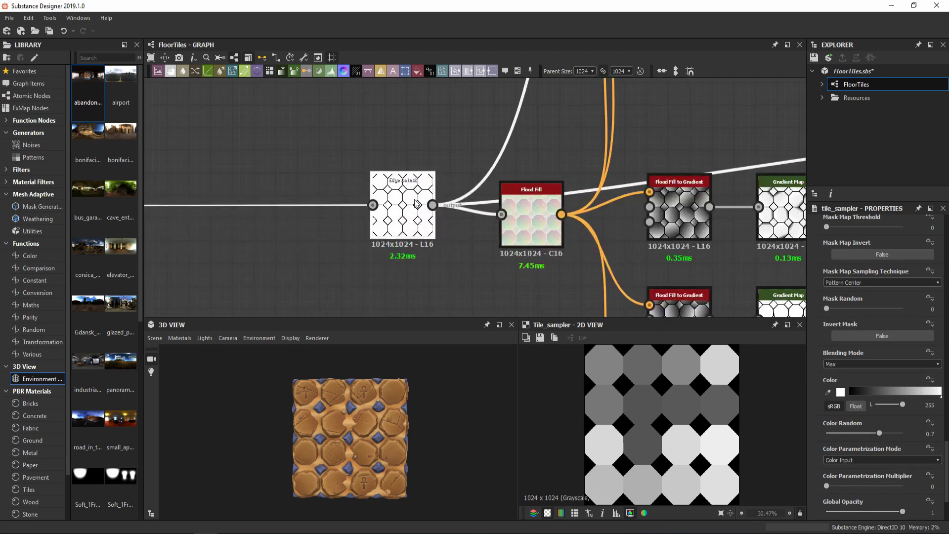
double_click(417, 203)
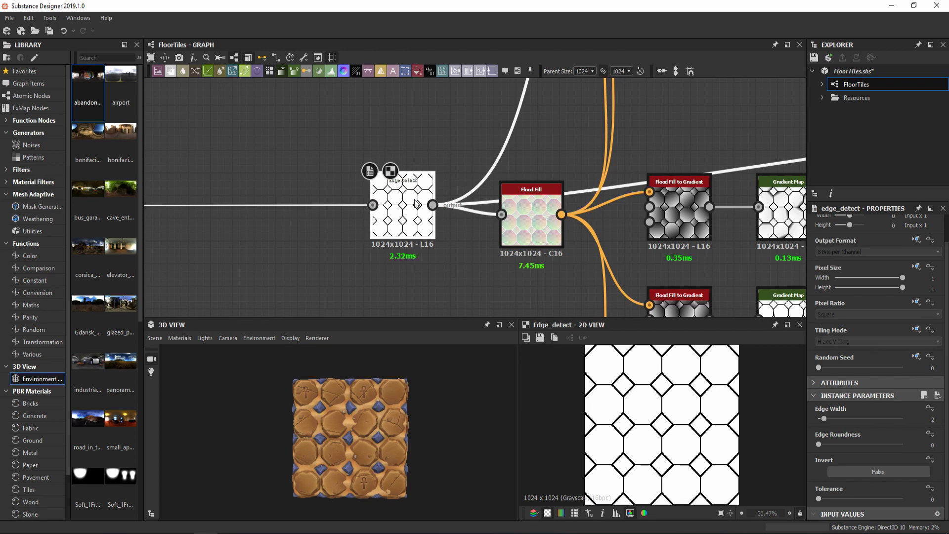
double_click(529, 207)
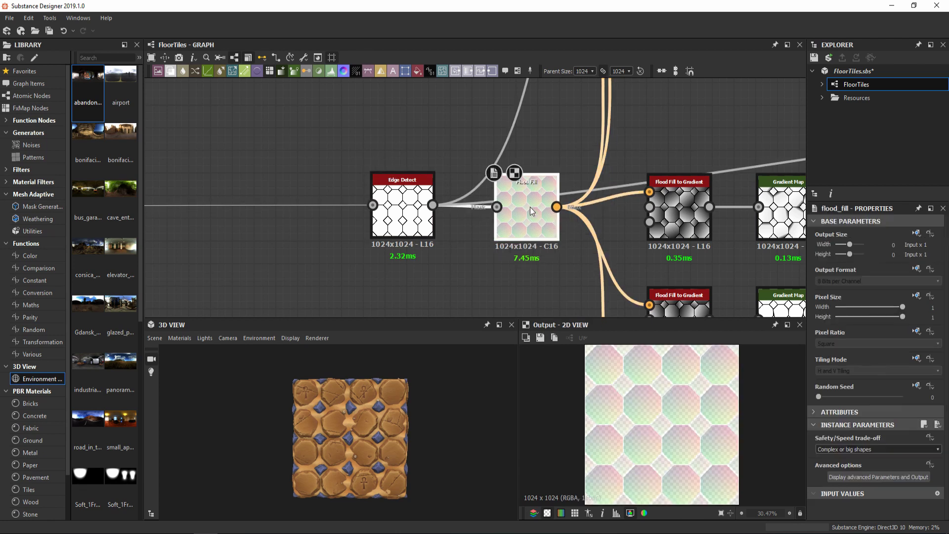
middle_drag(531, 207, 371, 171)
scroll(372, 171, down, 5)
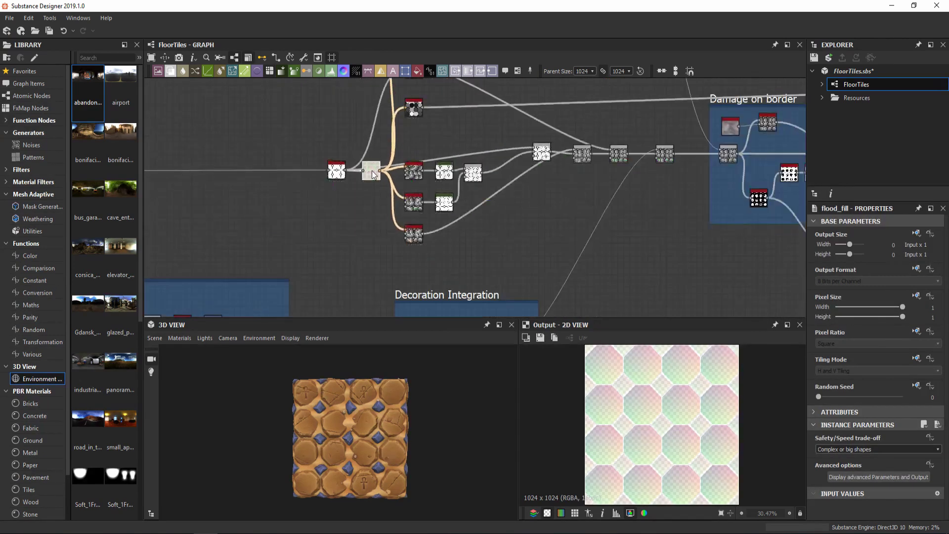
Step: Preview the upper Flood Fill to Gradient node, its Gradient Map and the Blend combining the two gradient maps
scroll(373, 174, up, 3)
double_click(412, 174)
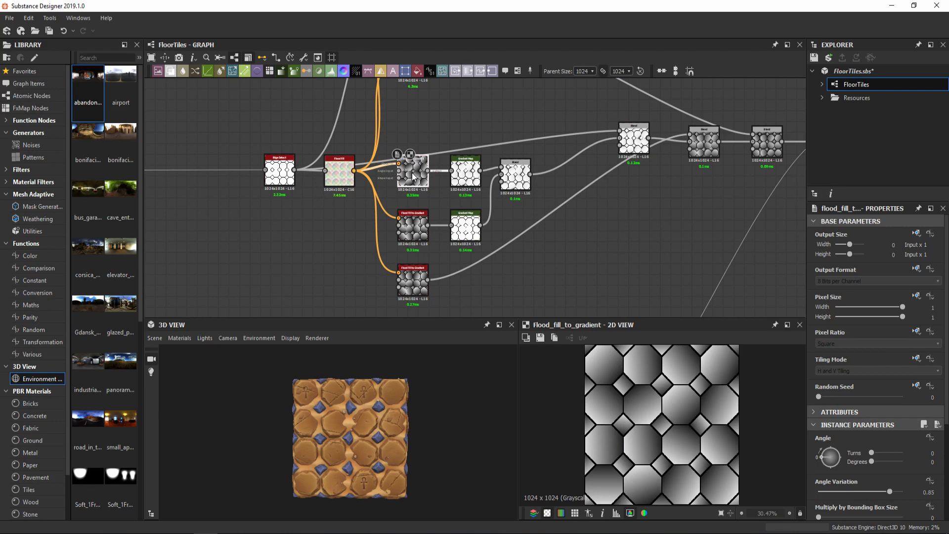
double_click(469, 177)
middle_drag(469, 177, 424, 163)
scroll(423, 163, up, 1)
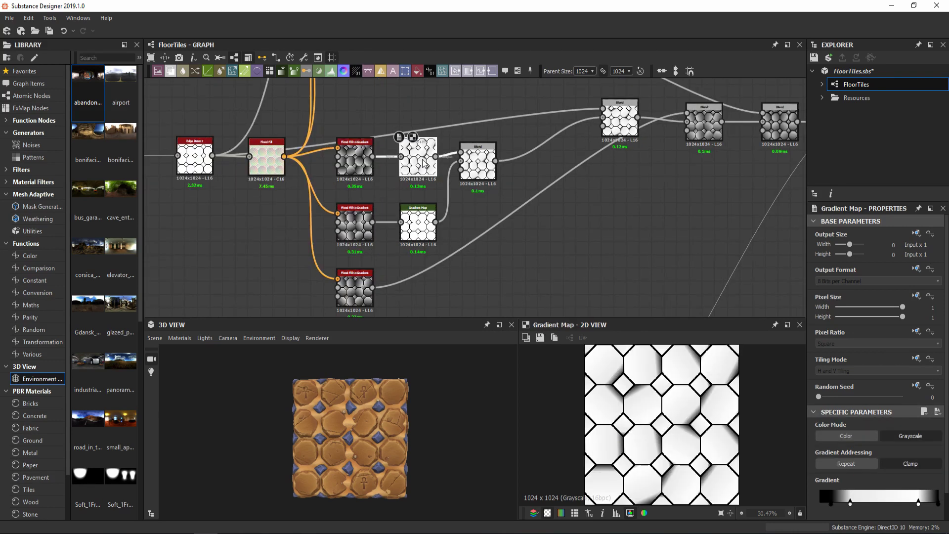
double_click(472, 153)
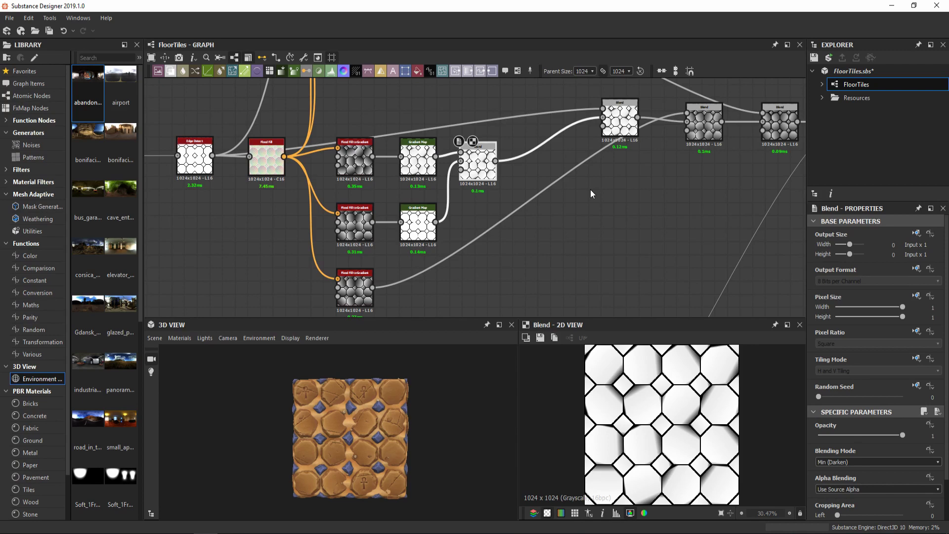
Step: Preview the lowest Flood Fill to Gradient node and the Multiply Blend that combines it with the tile mask
middle_drag(591, 189, 487, 189)
click(262, 303)
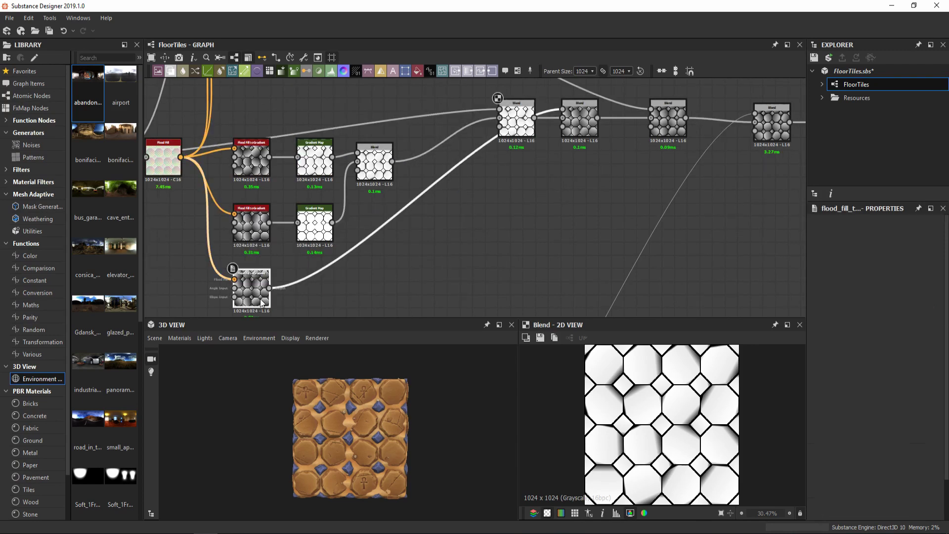
double_click(262, 303)
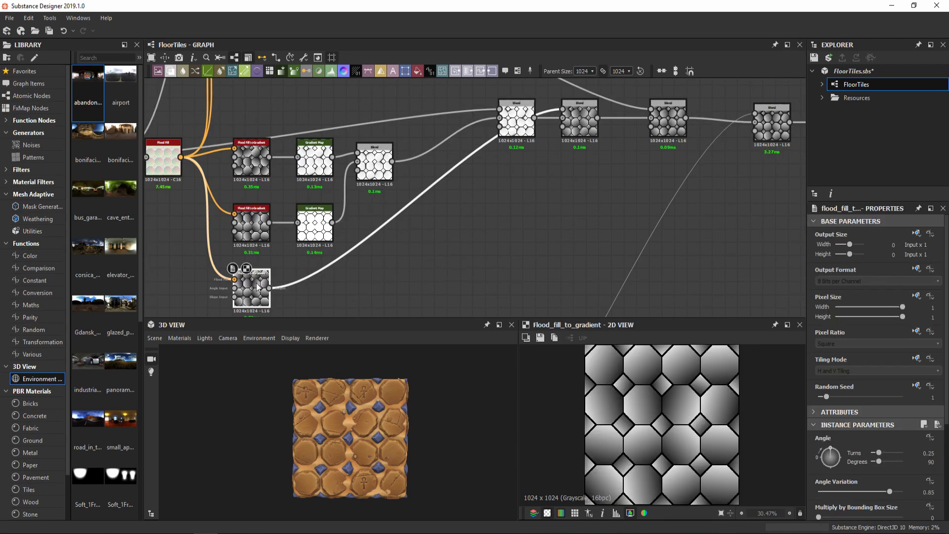
double_click(577, 120)
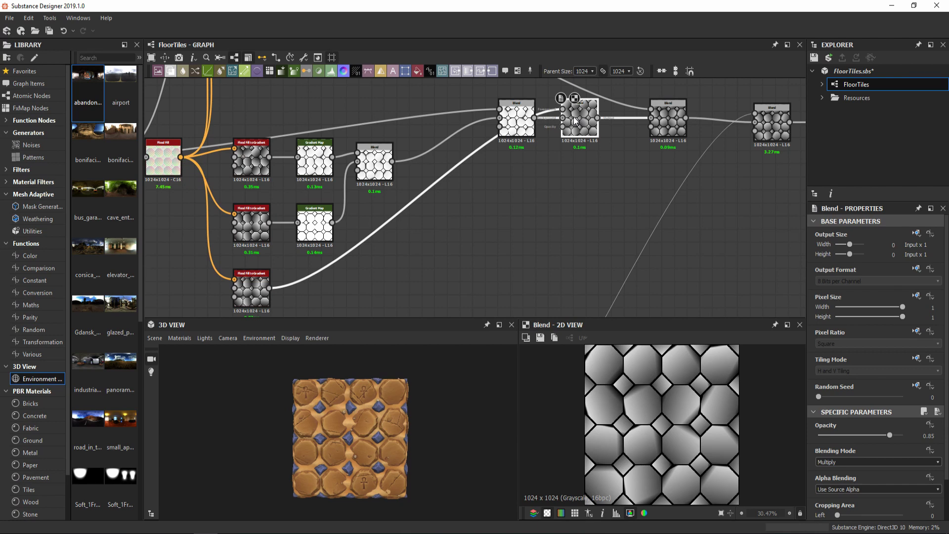
Step: Trace the Edge Detect output into the Bevel node and preview the Blend that multiplies the bevel onto the tiles
scroll(575, 121, down, 3)
middle_drag(445, 82, 540, 161)
scroll(403, 242, up, 4)
double_click(375, 199)
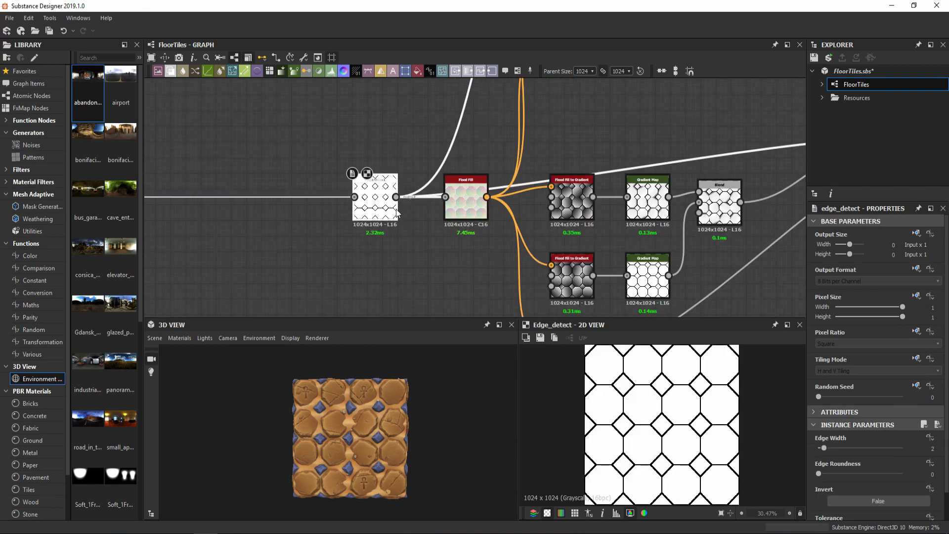
middle_drag(437, 154, 262, 319)
middle_drag(399, 124, 393, 172)
double_click(396, 172)
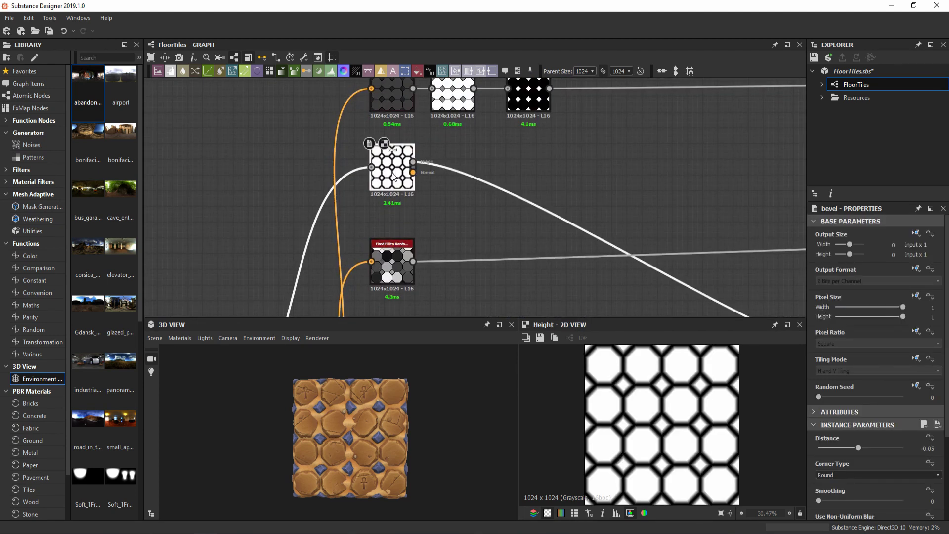
scroll(394, 177, down, 1)
middle_drag(476, 201, 428, 159)
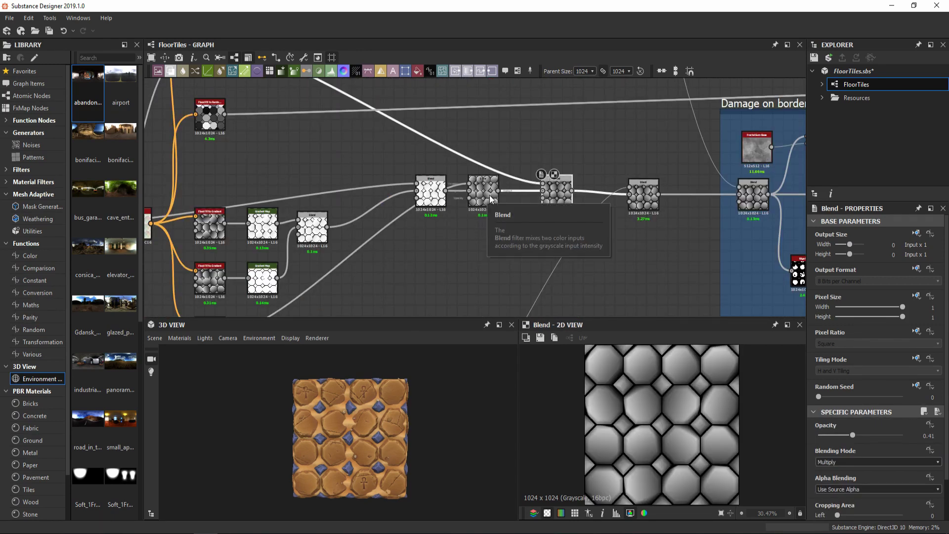
Step: Preview the Blend that assembles the ankh symbol in the Ank Pattern frame
scroll(489, 195, down, 2)
scroll(486, 212, down, 1)
middle_drag(449, 240, 538, 183)
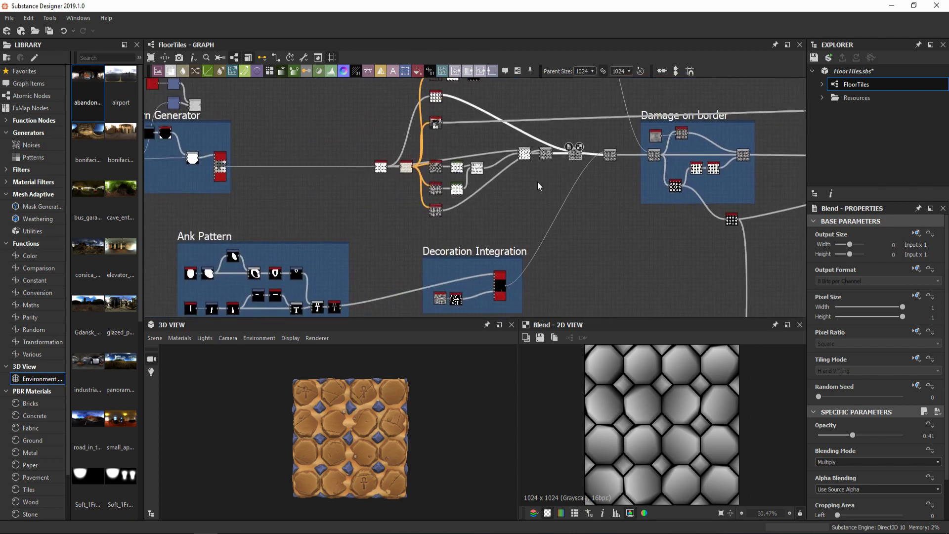
middle_drag(439, 251, 546, 190)
middle_drag(441, 197, 537, 150)
scroll(481, 165, up, 1)
scroll(482, 165, up, 3)
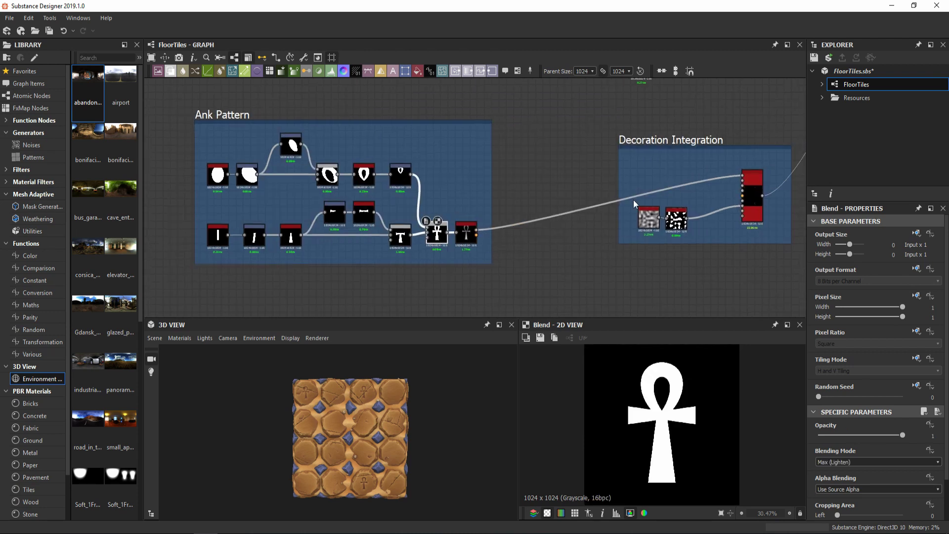
Step: Preview the Tile Sampler in the Decoration Integration frame and the Blend that subtracts its symbols from the tiles
middle_drag(719, 199, 548, 207)
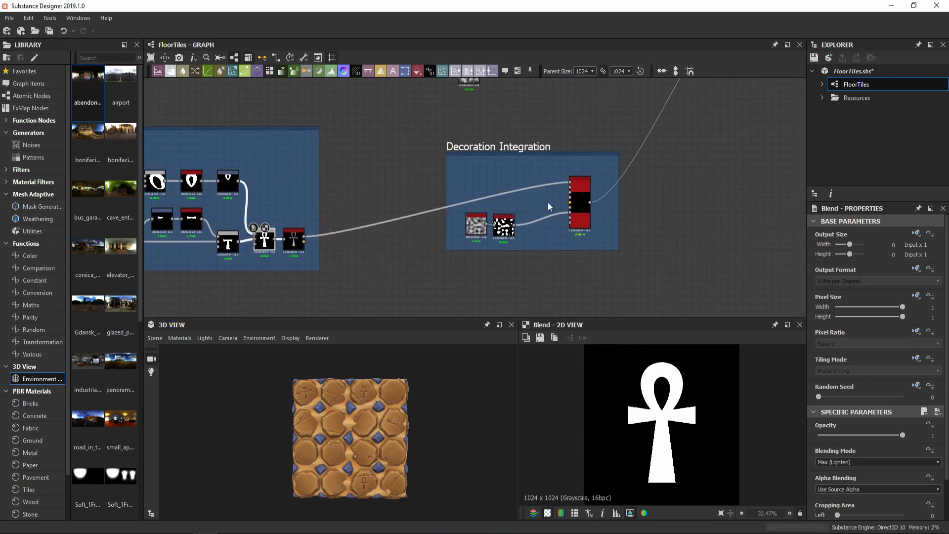
double_click(580, 202)
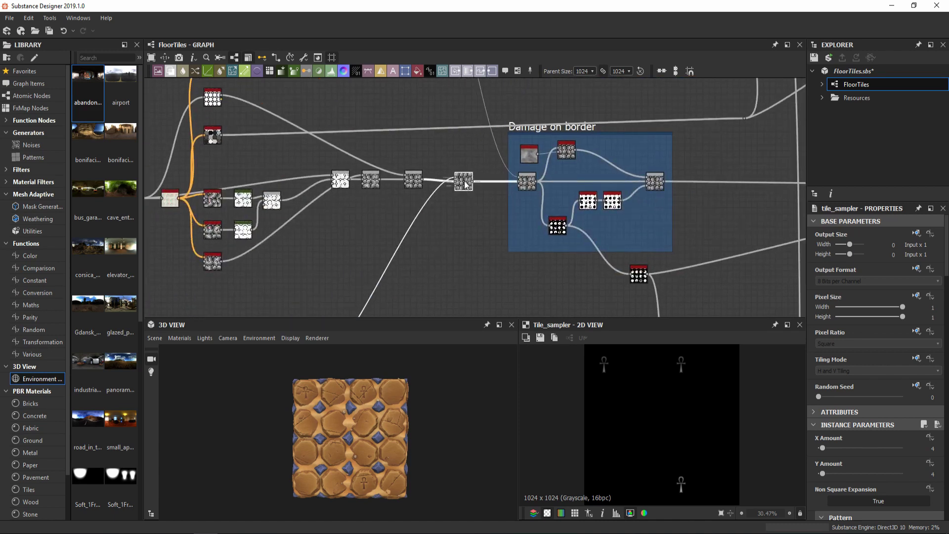
double_click(464, 182)
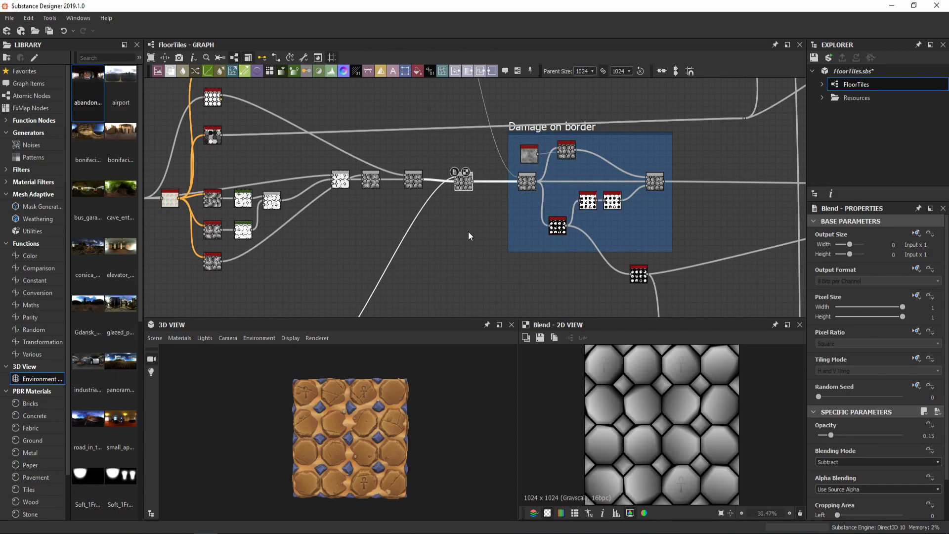
Step: Preview the source Shape and the two Transformation 2D nodes in the Chipping frame
scroll(467, 232, down, 5)
scroll(488, 229, up, 5)
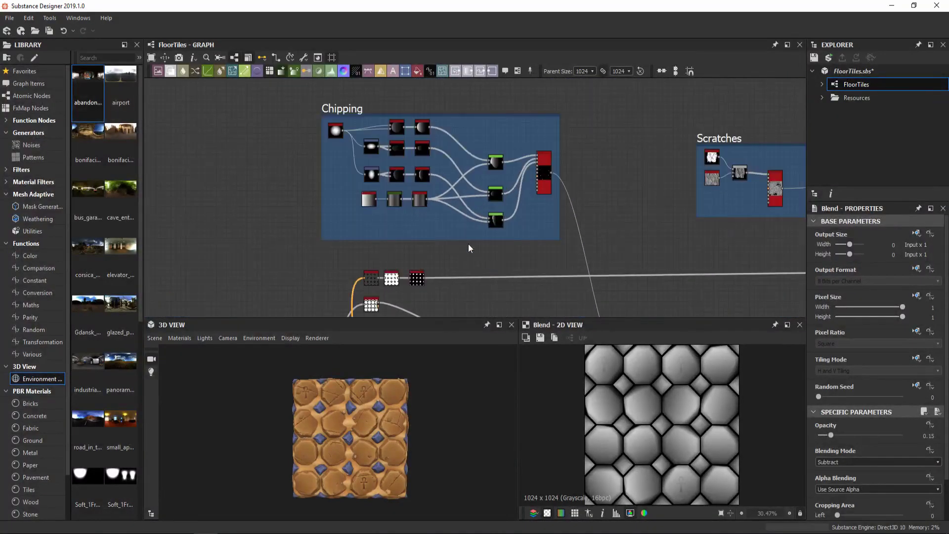
middle_drag(438, 181, 459, 210)
scroll(459, 209, up, 1)
double_click(292, 126)
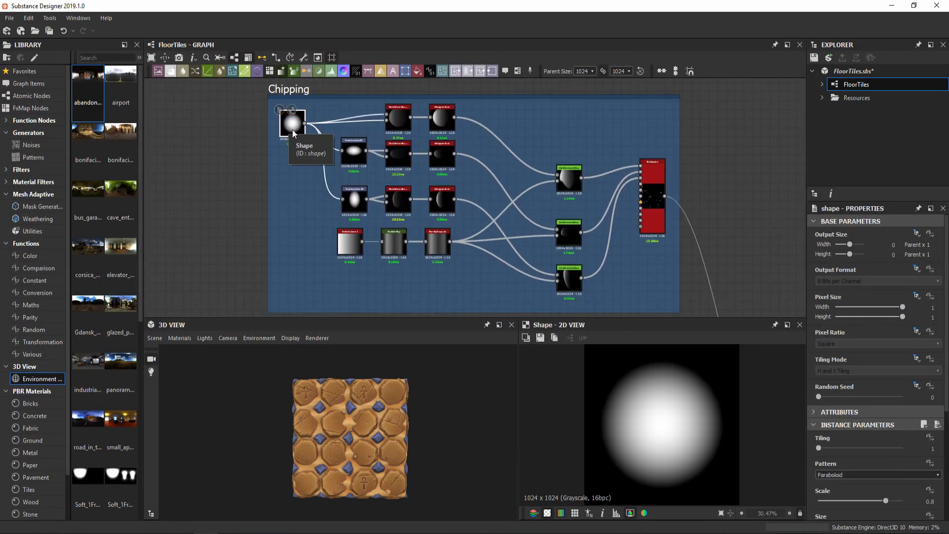
double_click(360, 150)
double_click(354, 200)
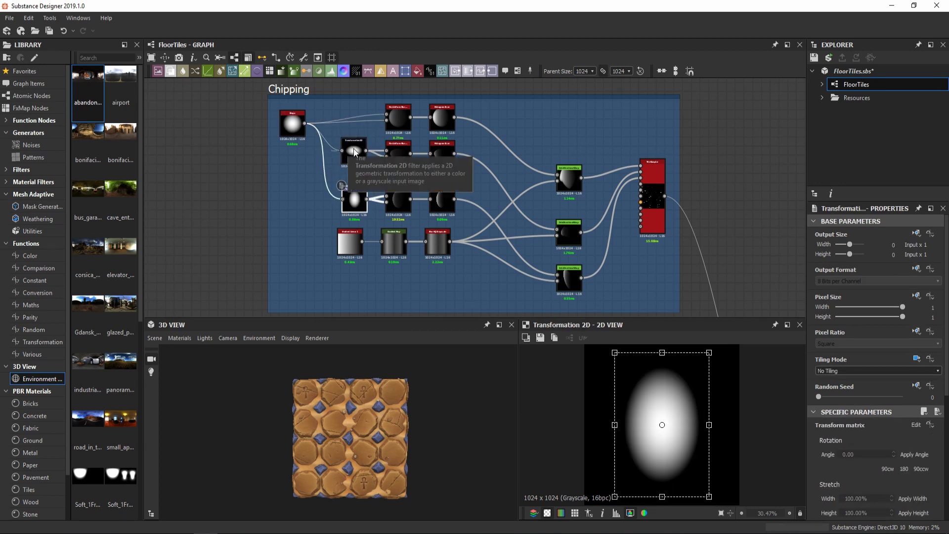
Step: Inspect the top Non Uniform Blur, the Blur HQ Grayscale and the top DeteDirectionalWarp node in the Chipping frame
double_click(398, 118)
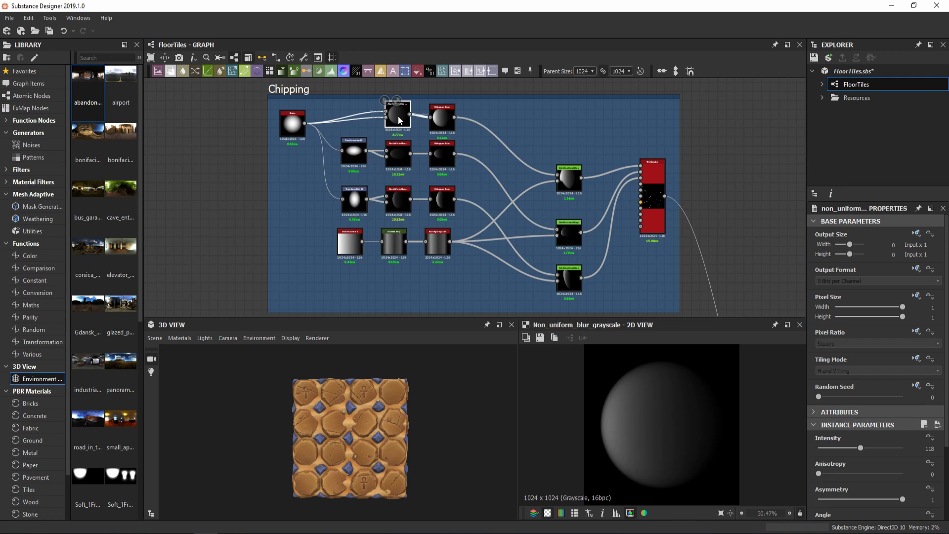
mouse_move(903, 499)
mouse_down()
mouse_move(852, 506)
mouse_move(919, 509)
mouse_up()
double_click(507, 129)
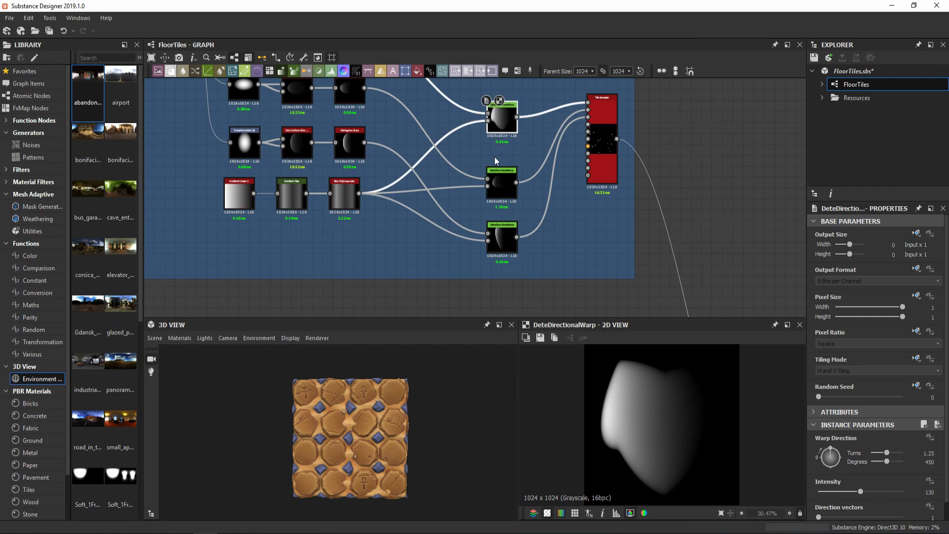
double_click(349, 204)
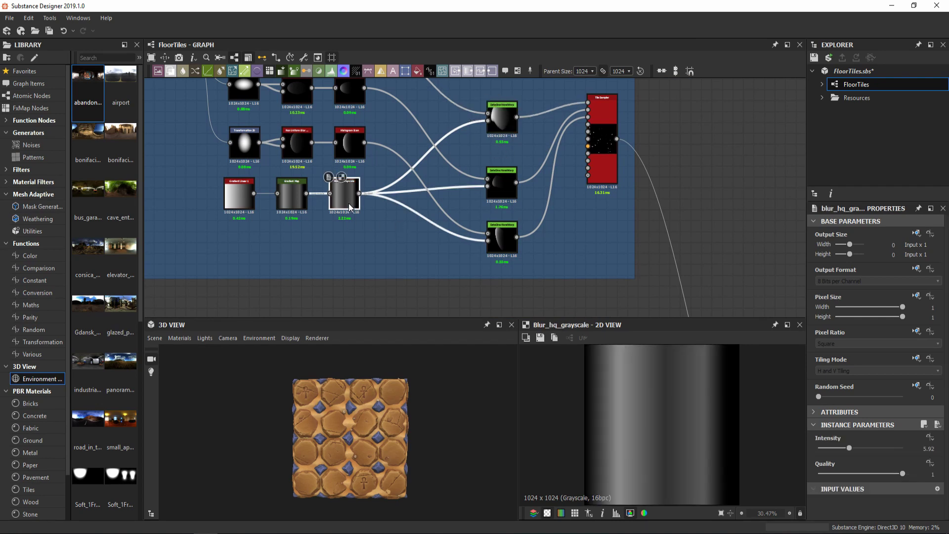
middle_drag(489, 157, 393, 179)
double_click(417, 148)
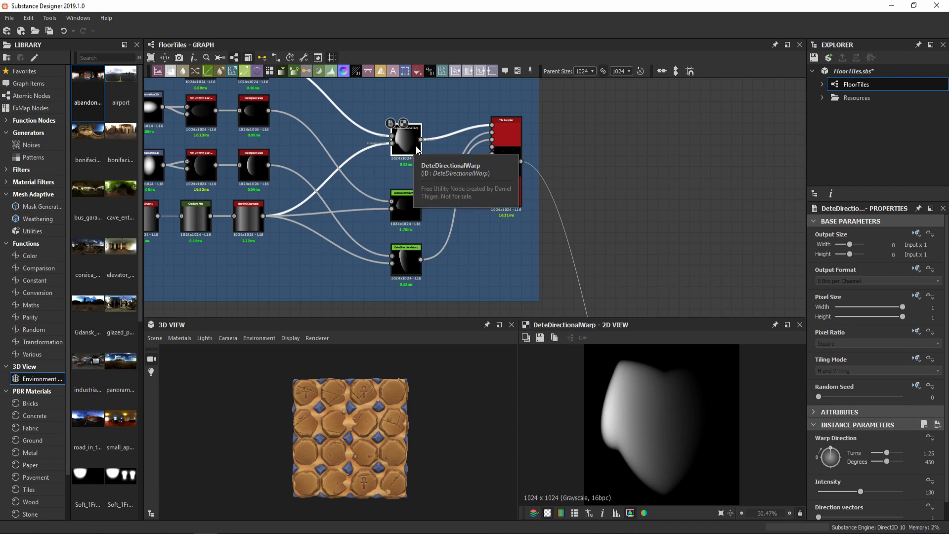
Step: Preview the Tile Sampler that scatters the chip shapes at the end of the Chipping frame
middle_drag(500, 146, 458, 147)
double_click(458, 147)
scroll(647, 389, down, 1)
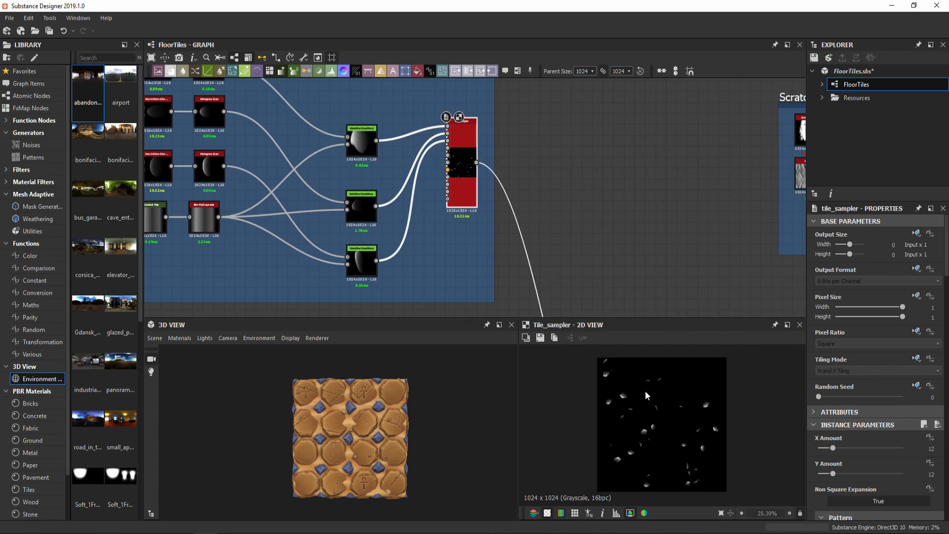
Step: Preview the first Blend in the Damage on border frame and examine its subtracted chips up close
scroll(556, 183, down, 6)
middle_drag(587, 306, 501, 223)
scroll(500, 222, up, 4)
double_click(499, 207)
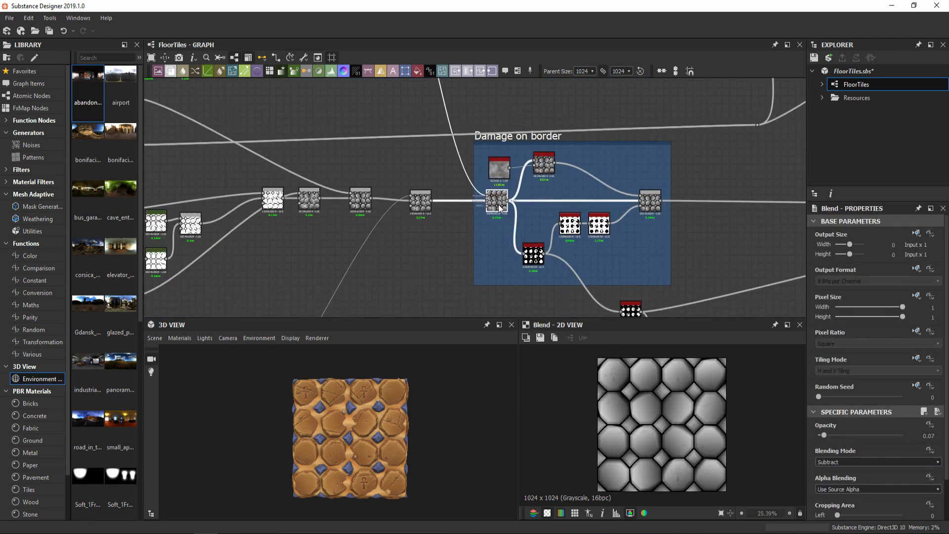
scroll(642, 397, up, 8)
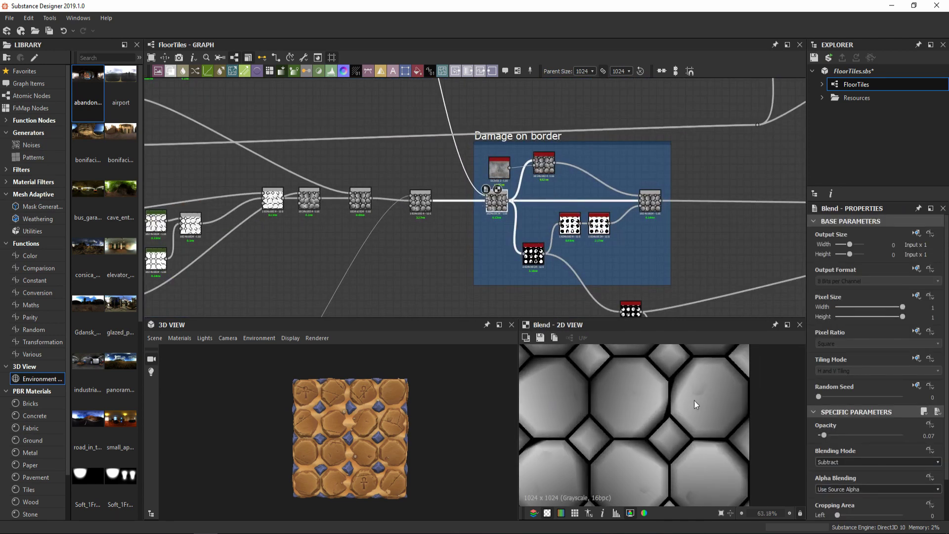
scroll(701, 393, down, 4)
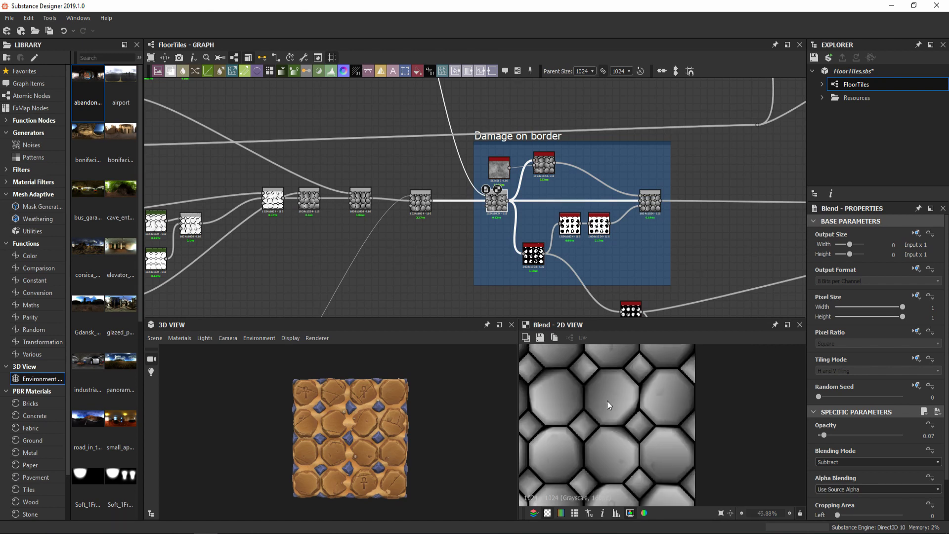
Step: Inspect the tile surfaces and edges in the first Damage on border Blend's output at high magnification
middle_drag(607, 401, 727, 355)
scroll(635, 371, up, 1)
middle_drag(627, 387, 630, 438)
scroll(622, 397, up, 1)
scroll(625, 372, up, 1)
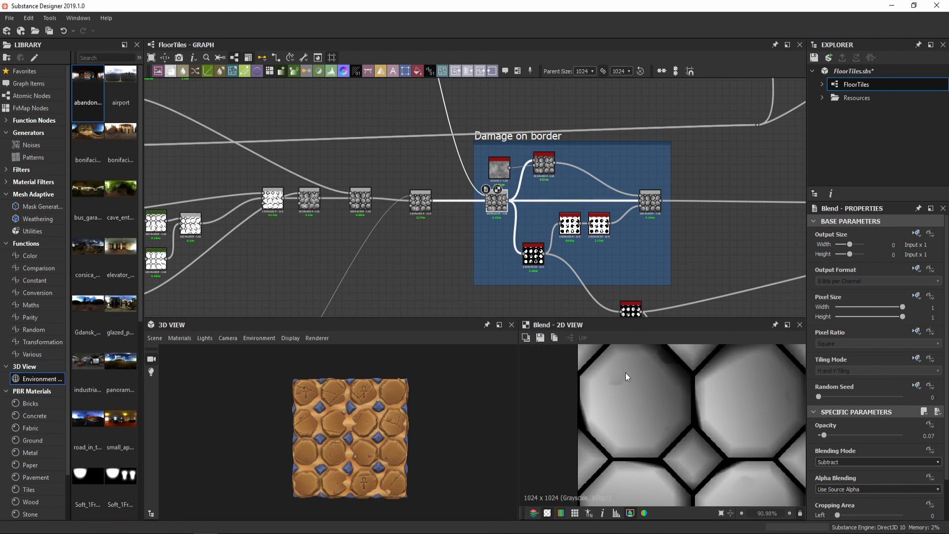
middle_drag(619, 382, 631, 414)
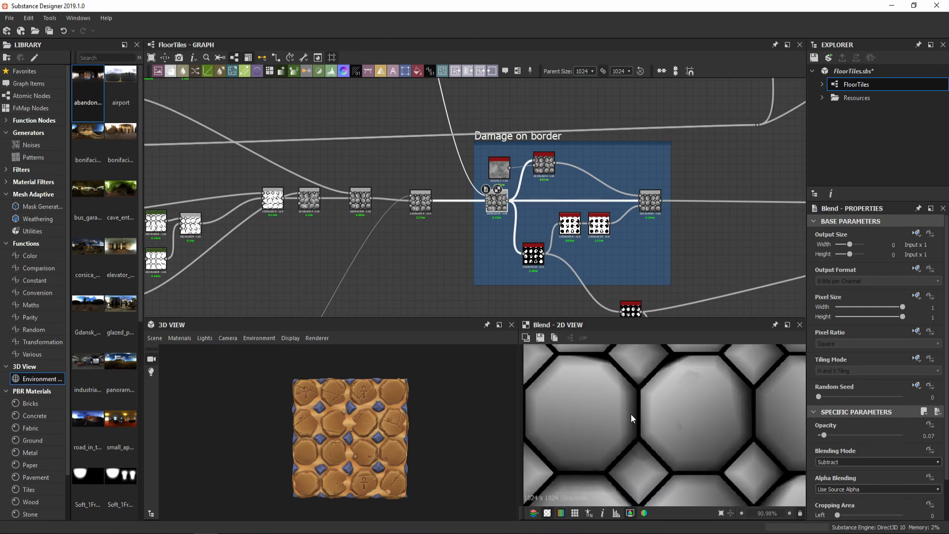
scroll(647, 411, down, 7)
Step: Preview the Slope Blur Grayscale and the Fractal Sum Base that drives it in the Damage on border frame
middle_drag(532, 203, 442, 183)
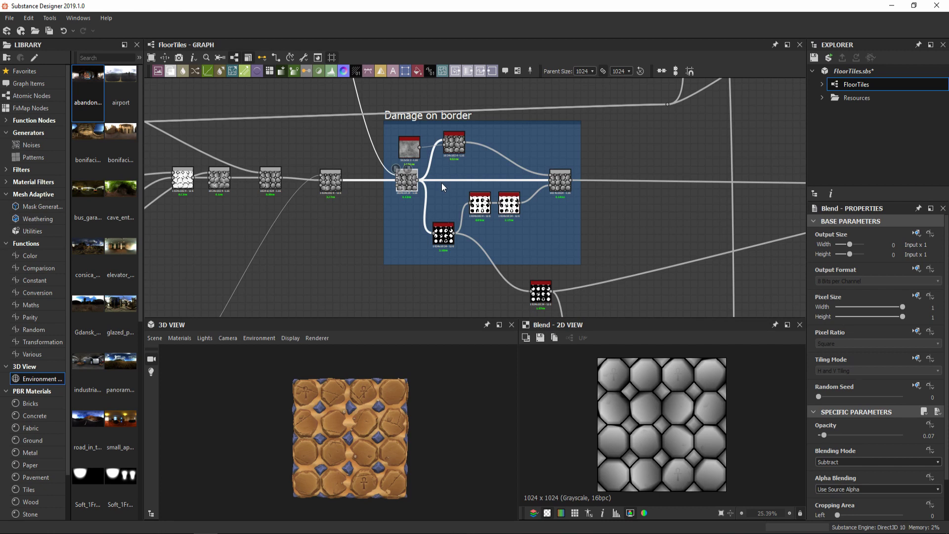
scroll(441, 183, up, 1)
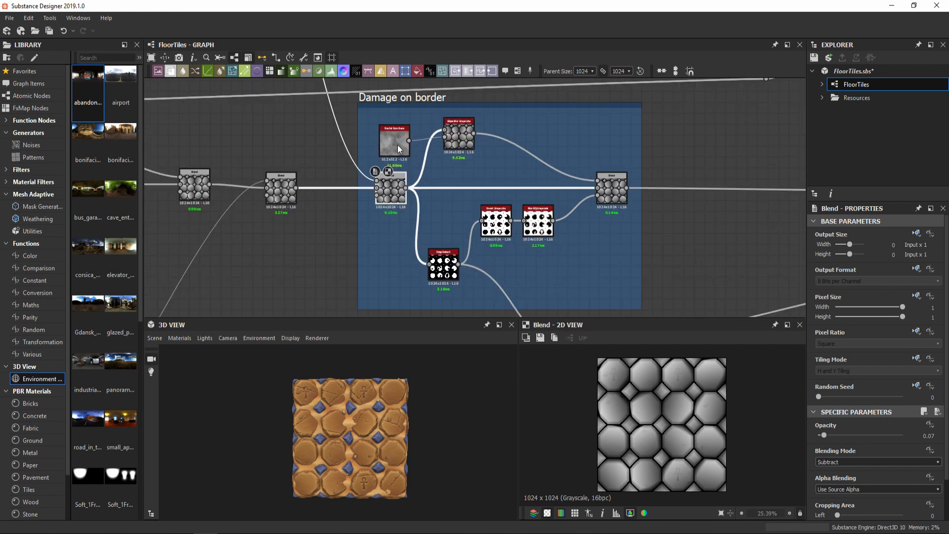
click(464, 138)
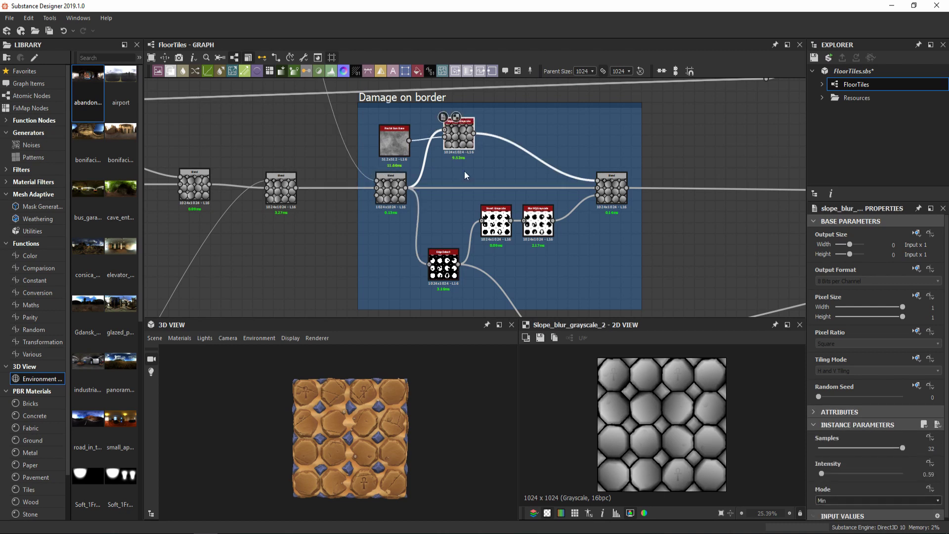
scroll(398, 138, up, 2)
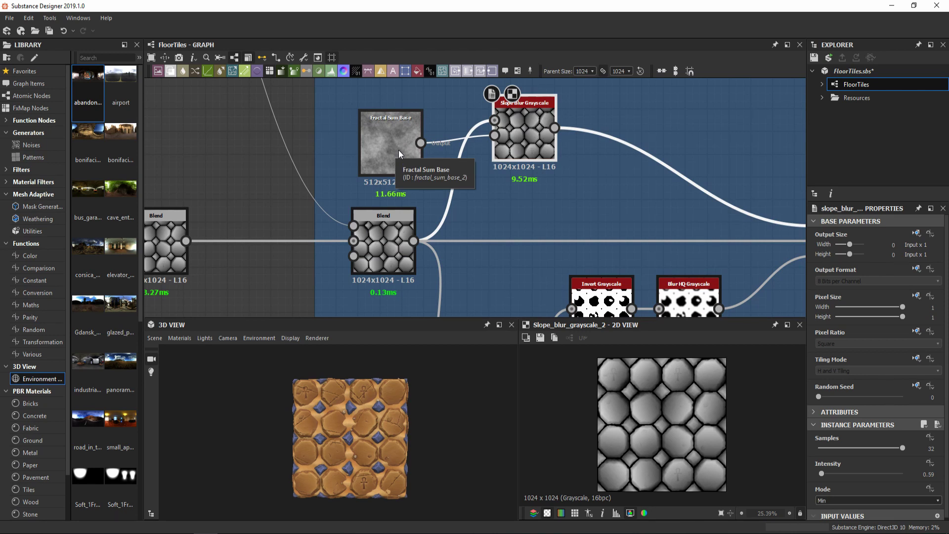
double_click(399, 150)
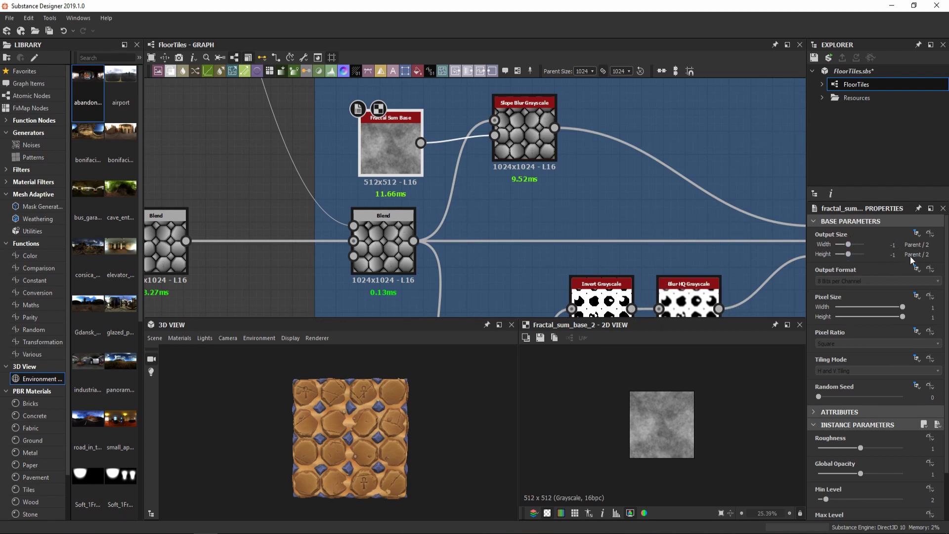
scroll(363, 191, down, 2)
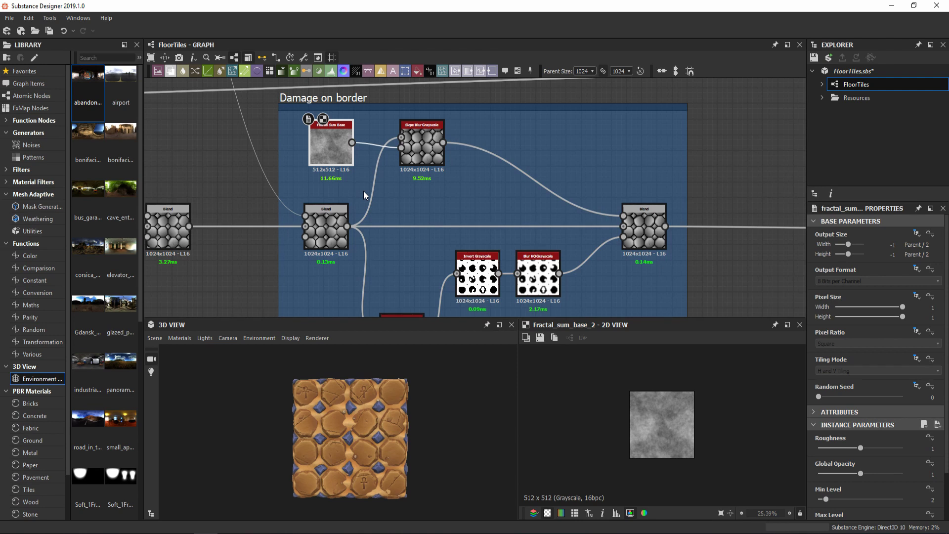
Step: Preview the final Blend in the Damage on border frame and its Edge Detect, Invert Grayscale and Blur HQ Grayscale mask nodes
middle_drag(538, 221, 440, 177)
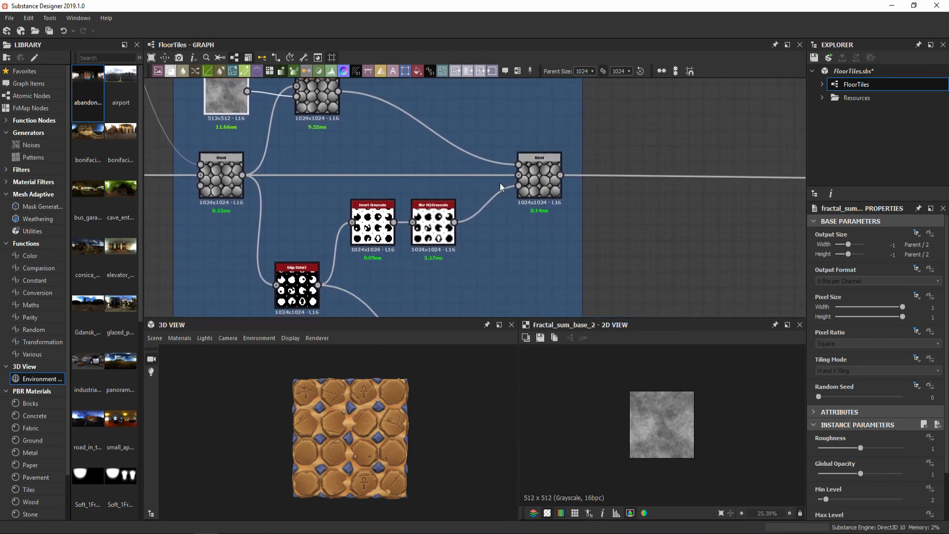
click(537, 171)
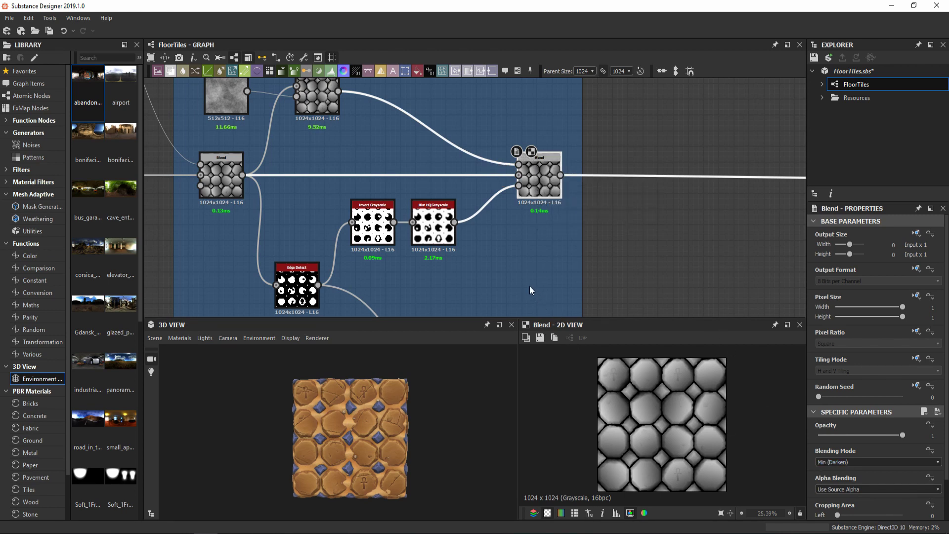
click(295, 287)
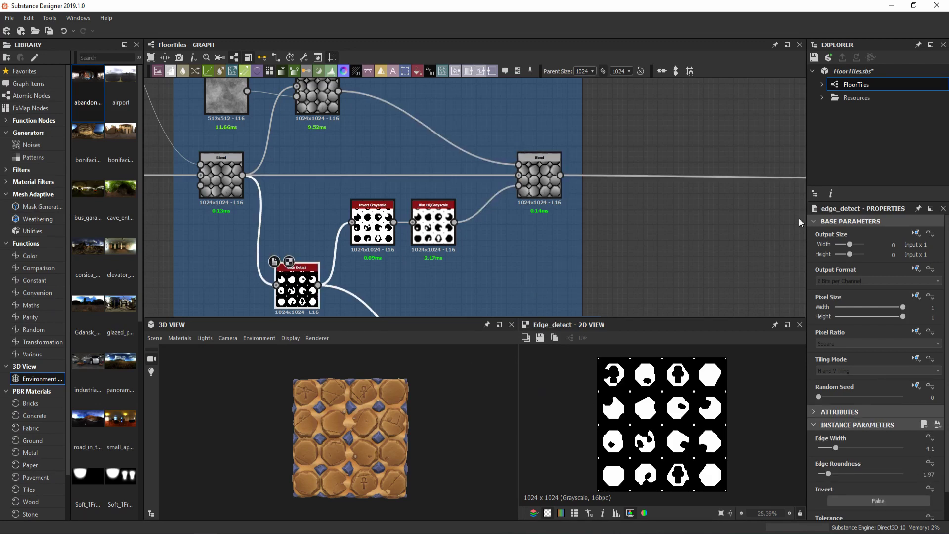
double_click(372, 227)
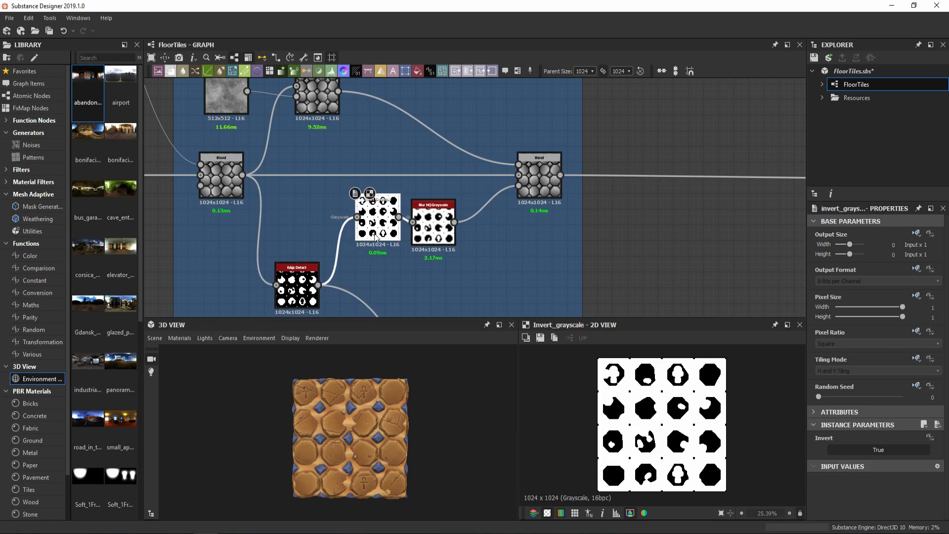
drag(429, 232, 433, 228)
click(435, 231)
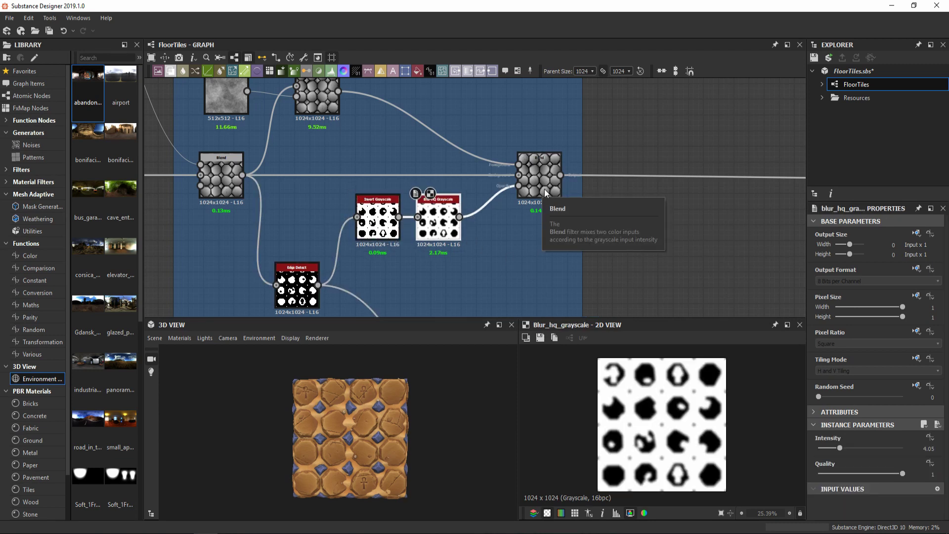
Step: Find the Scratches frame and examine its chain from Grunge Map 002 and Crystal 2 through the Blend to the Tile Sampler
scroll(435, 177, down, 10)
middle_drag(470, 176, 433, 178)
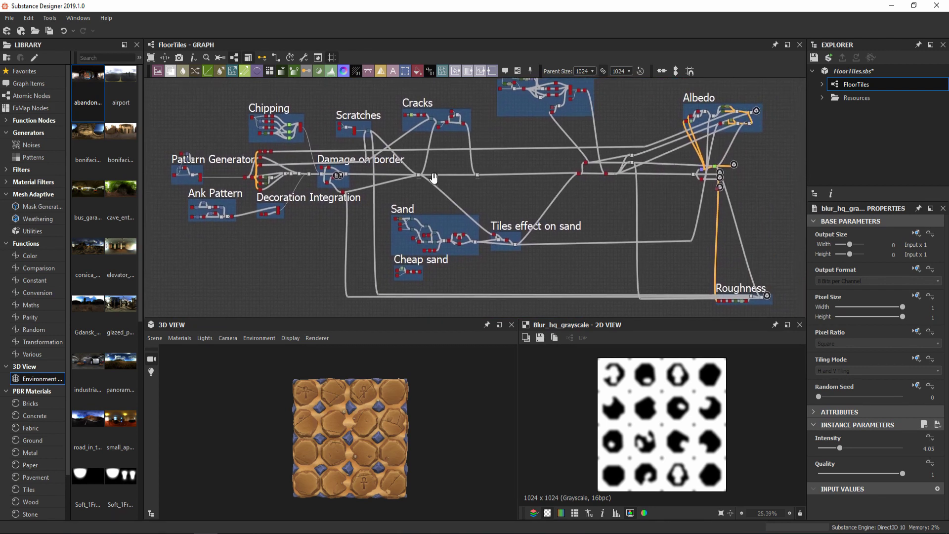
middle_drag(342, 136, 348, 146)
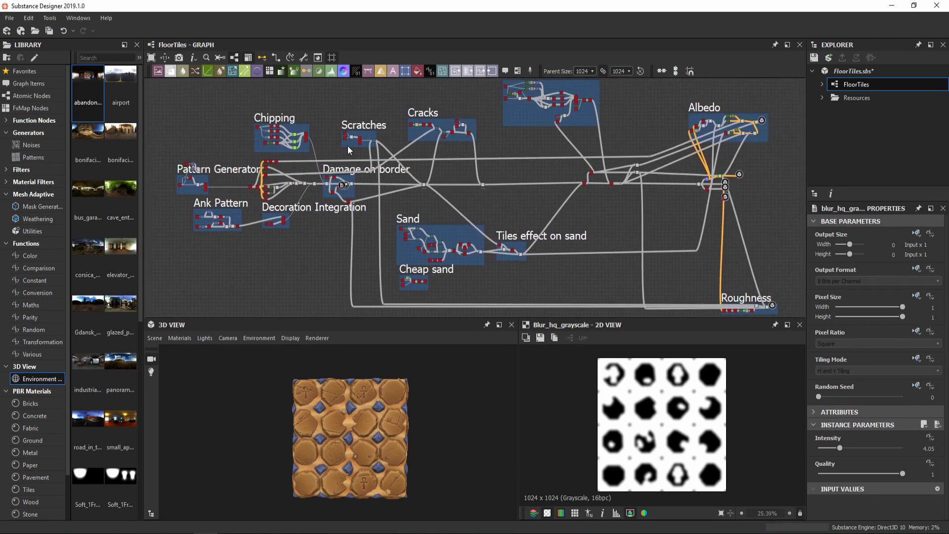
scroll(348, 147, up, 8)
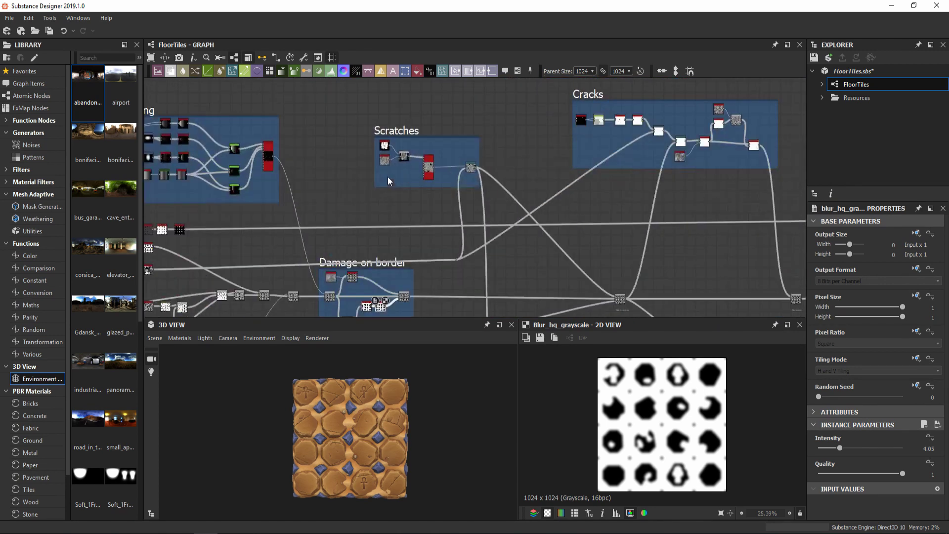
scroll(422, 144, up, 8)
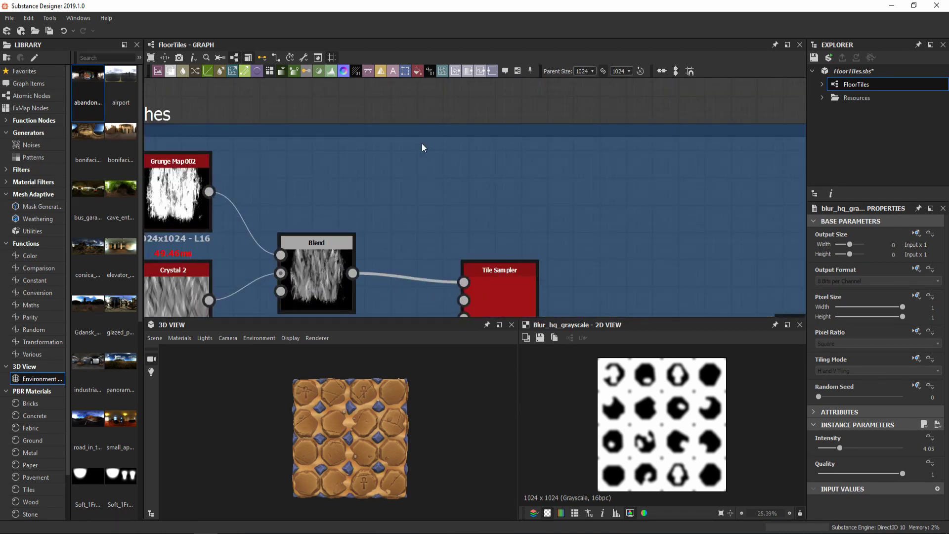
scroll(445, 148, down, 5)
middle_drag(536, 198, 461, 196)
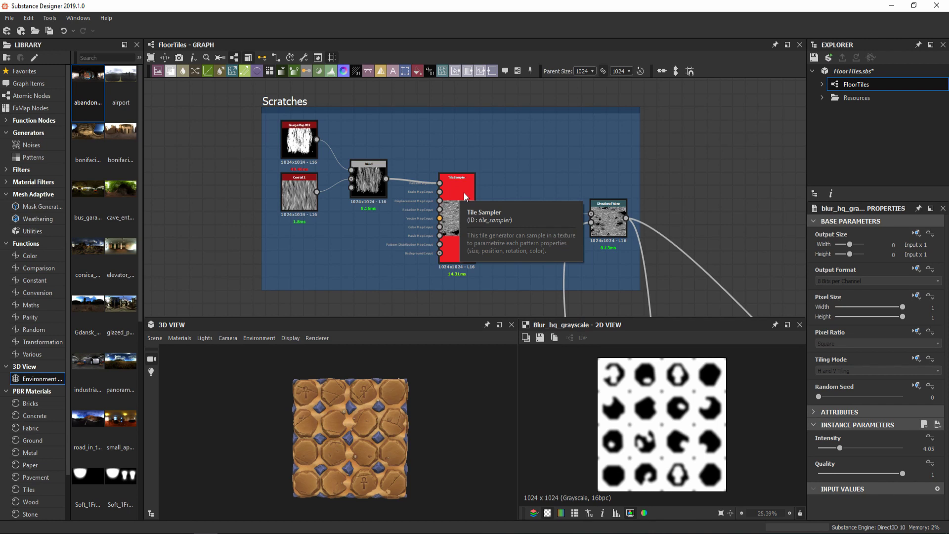
middle_drag(558, 189, 550, 186)
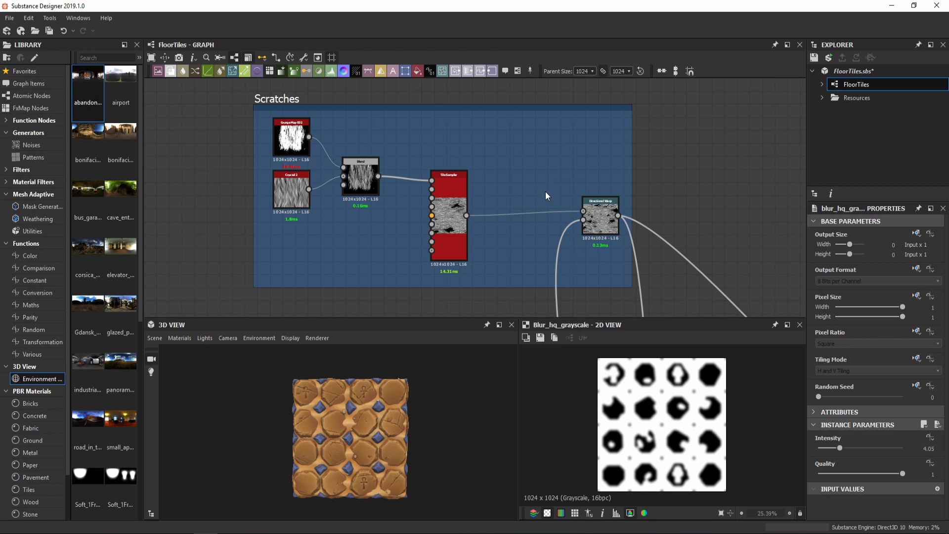
Step: Preview the Directional Warp at the end of the Scratches frame
scroll(517, 183, up, 1)
click(457, 222)
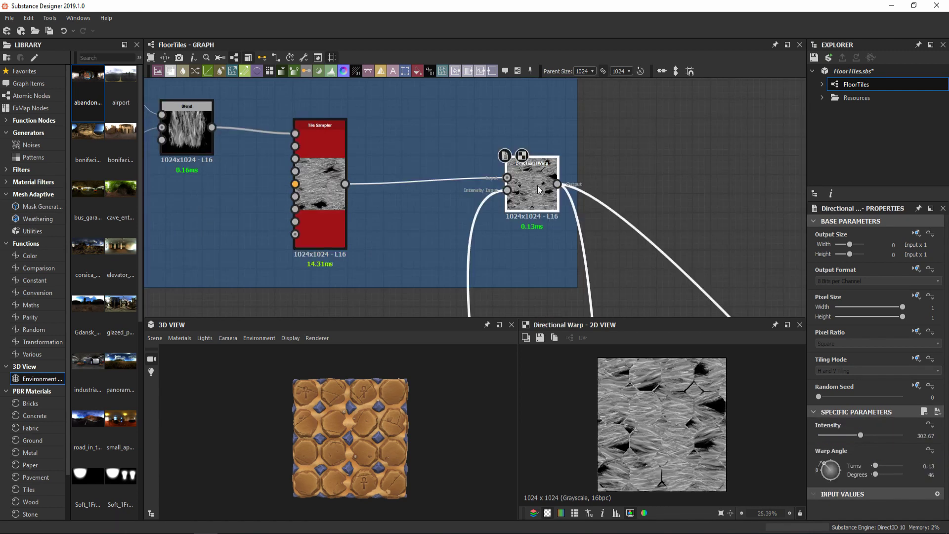
middle_drag(538, 185, 502, 179)
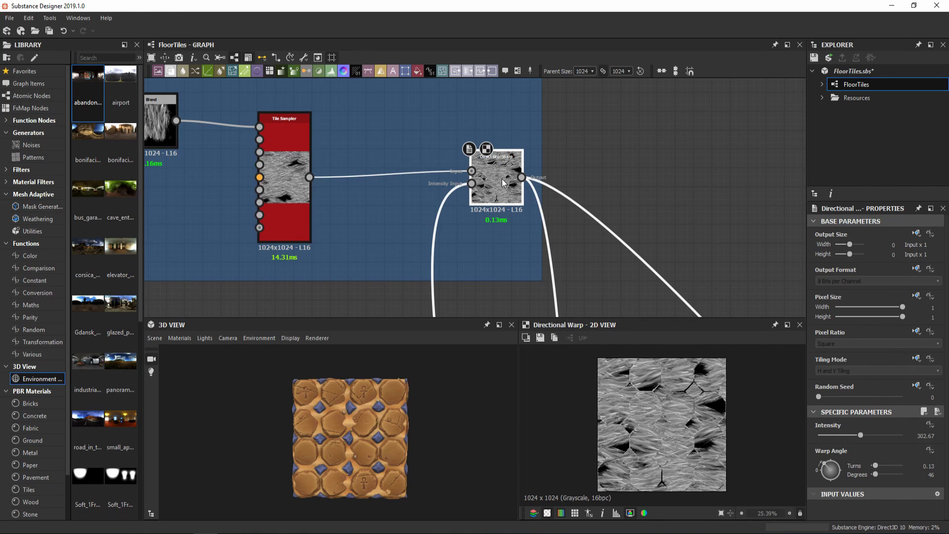
Step: Preview the Scratches Directional Warp's intensity input and trace it back to its source Flood Fill to Random Grayscale node
scroll(502, 179, down, 5)
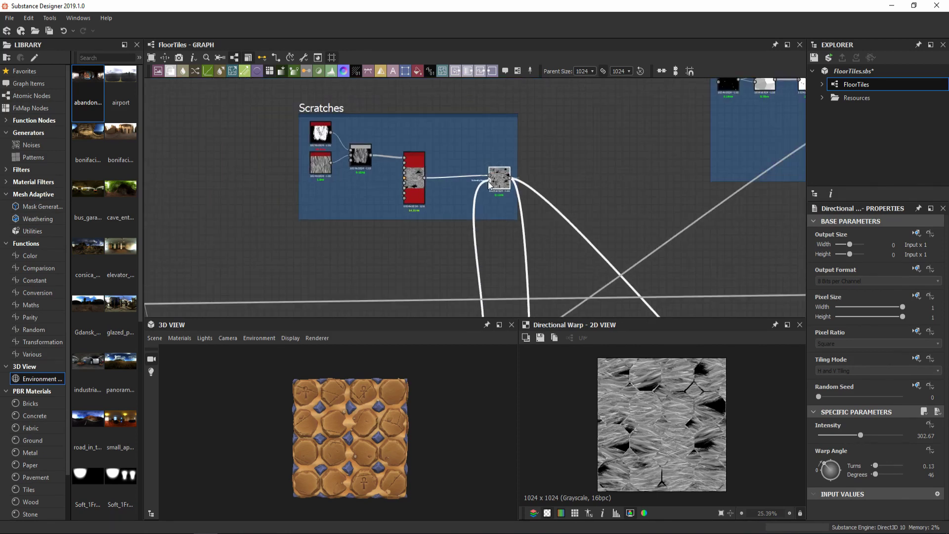
click(488, 182)
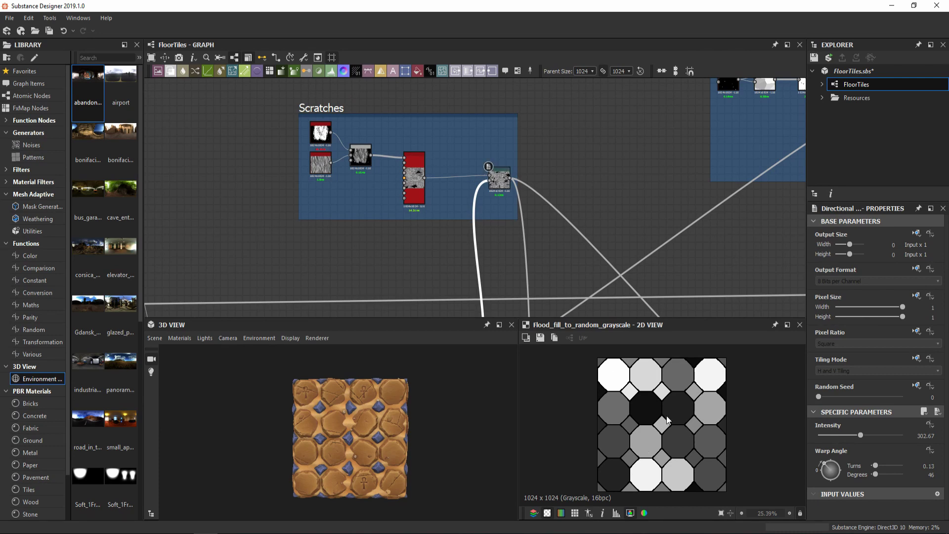
scroll(362, 260, down, 3)
middle_drag(362, 260, 690, 93)
scroll(387, 209, up, 7)
click(349, 231)
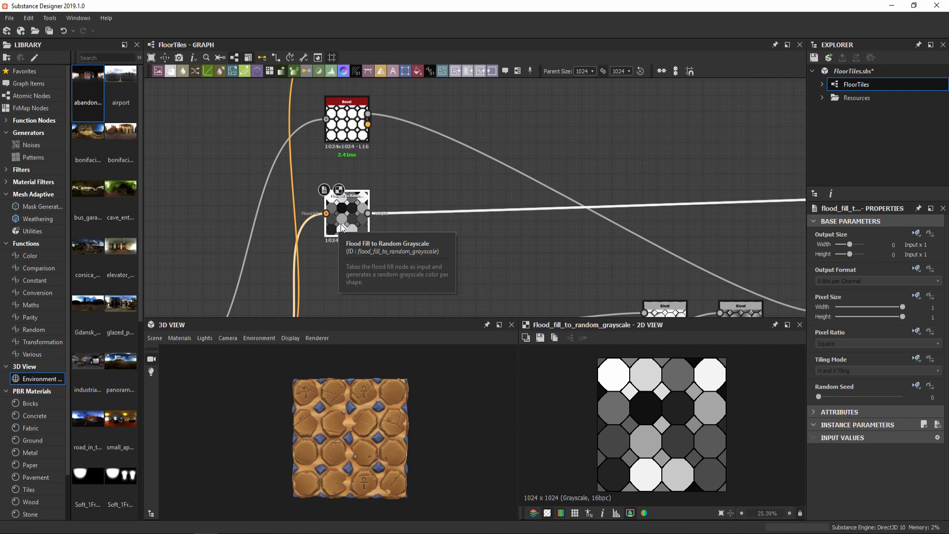
Step: Find the Cracks frame and preview its Splatter Circular, Distance and Edge Detect nodes in order
scroll(441, 176, down, 5)
middle_drag(543, 188, 445, 206)
middle_drag(791, 136, 534, 230)
middle_drag(628, 163, 480, 238)
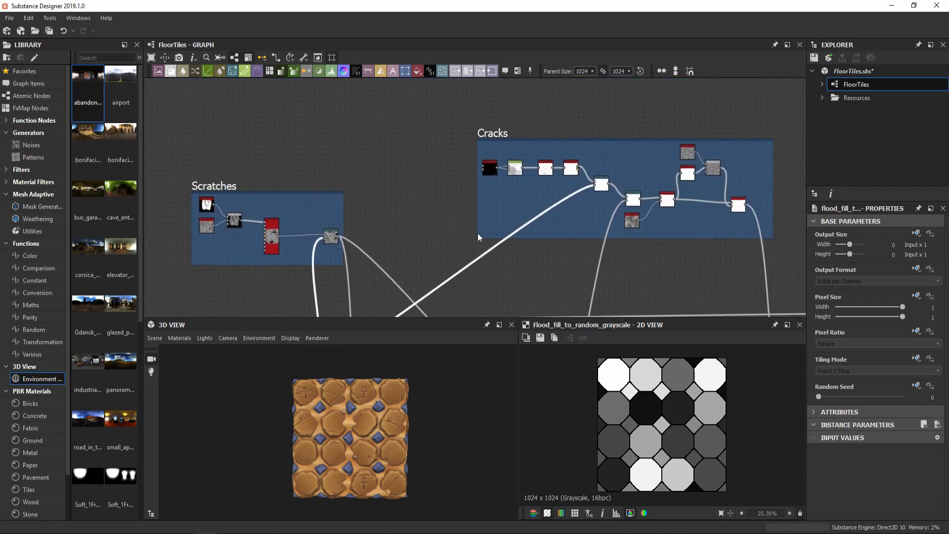
middle_drag(577, 214, 445, 212)
scroll(445, 213, up, 4)
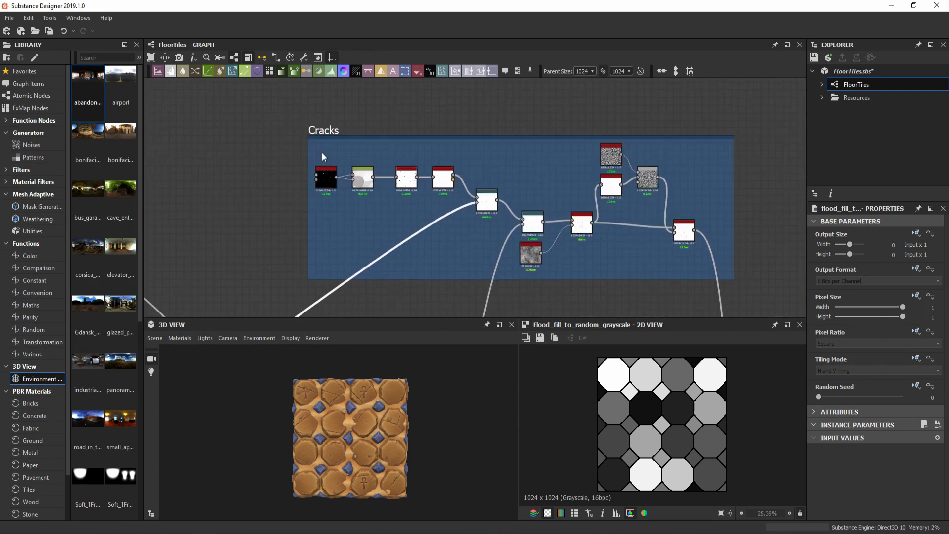
scroll(434, 178, up, 1)
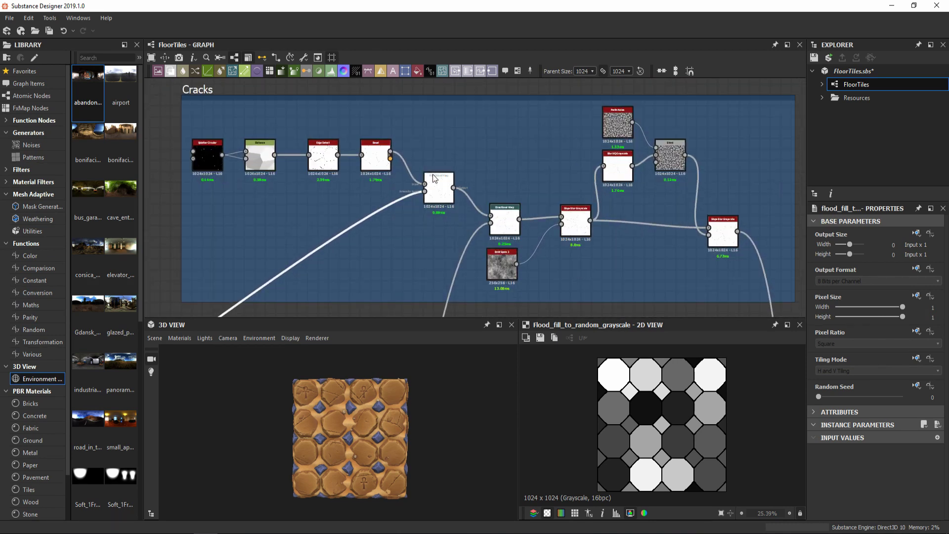
click(218, 166)
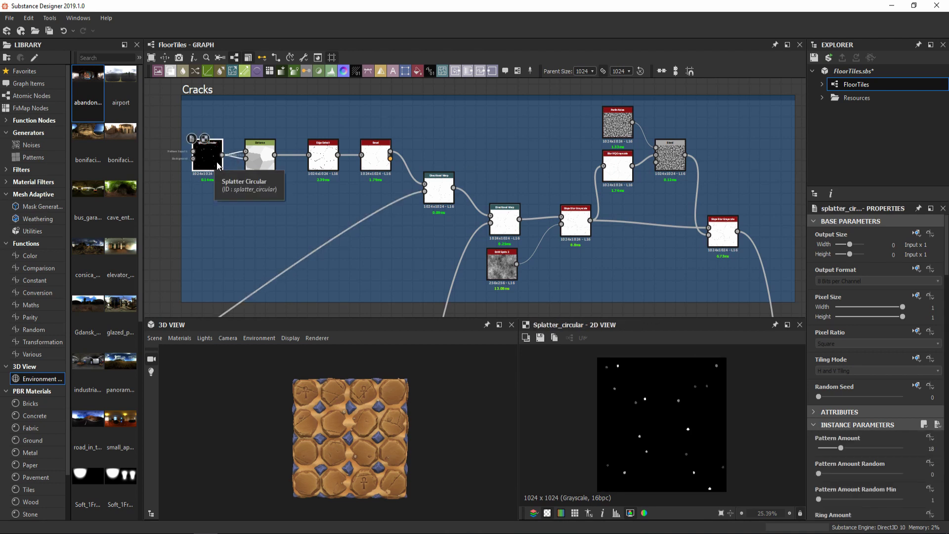
click(255, 149)
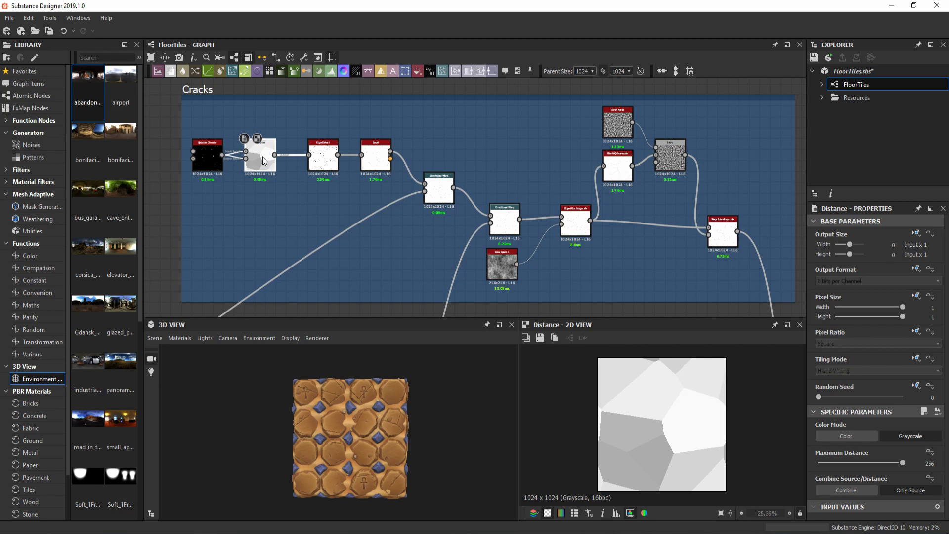
click(316, 159)
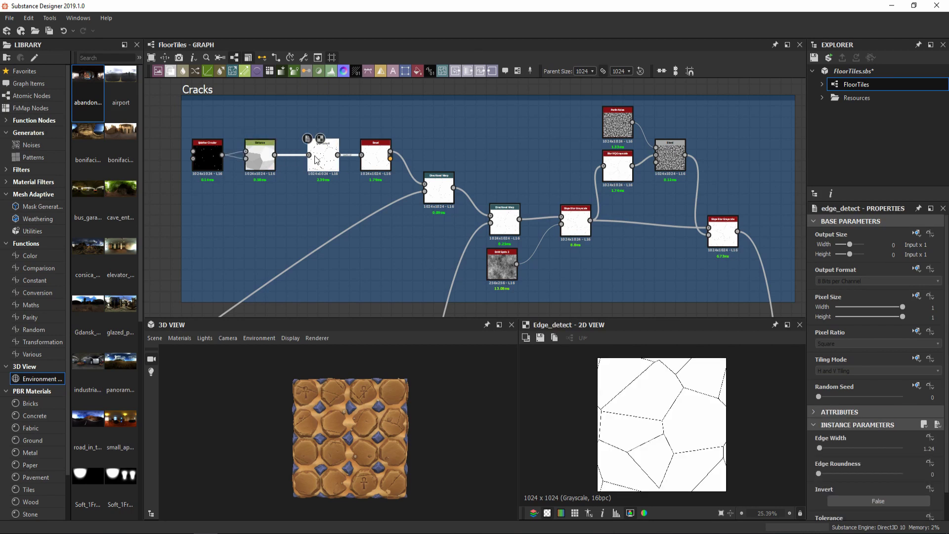
Step: Preview the two Directional Warp nodes in the Cracks frame and check the maps feeding their intensity inputs
scroll(650, 414, up, 3)
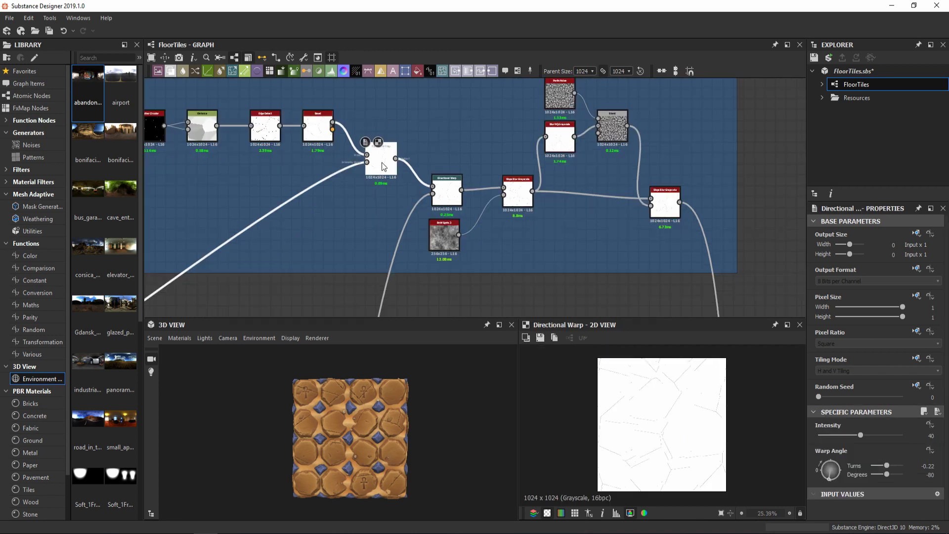
double_click(367, 162)
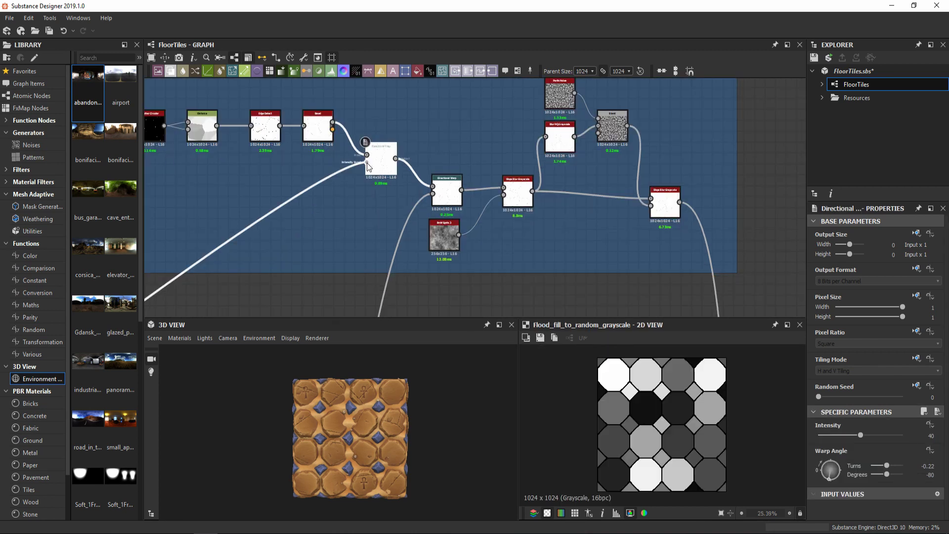
double_click(442, 191)
scroll(451, 198, up, 3)
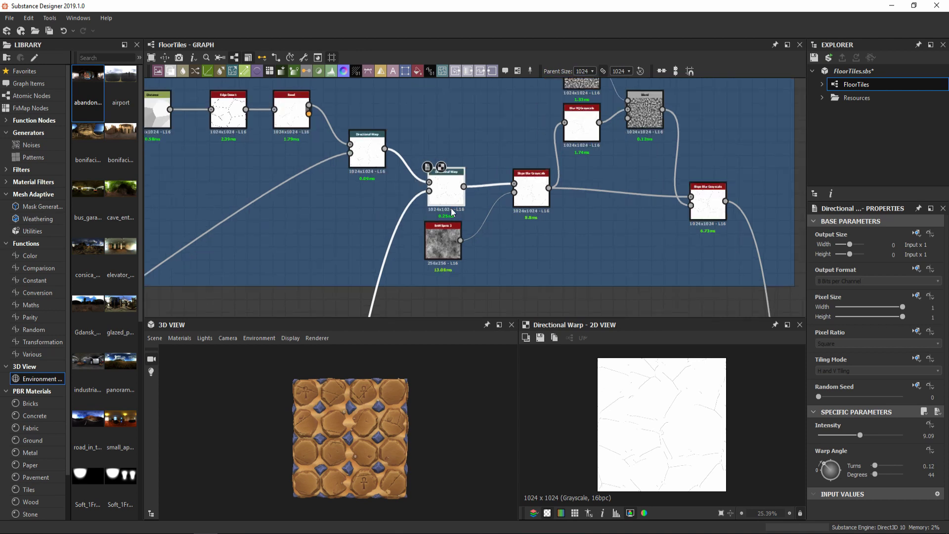
click(424, 184)
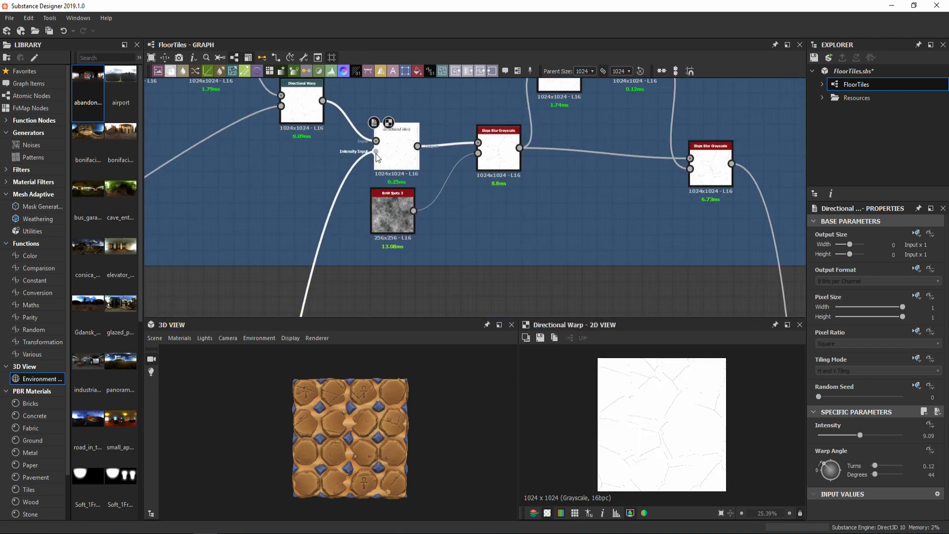
double_click(376, 152)
Step: Preview the first Slope Blur Grayscale in the Cracks frame and examine its crack lines up close
double_click(506, 151)
middle_drag(521, 208, 446, 208)
scroll(663, 416, up, 1)
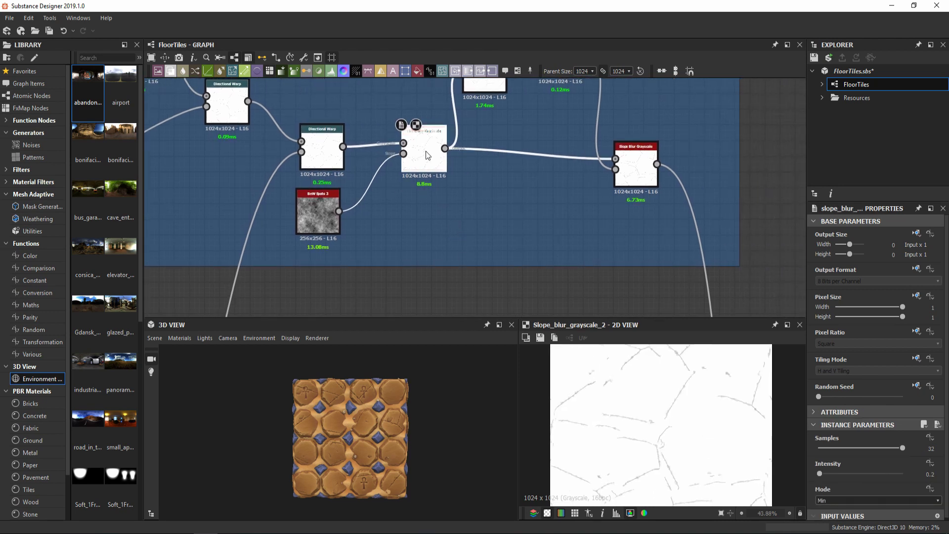
Step: Preview the BnW Spots 3 slope input, the Blur HQ Grayscale and the noise Blend in the Cracks frame in order
double_click(316, 213)
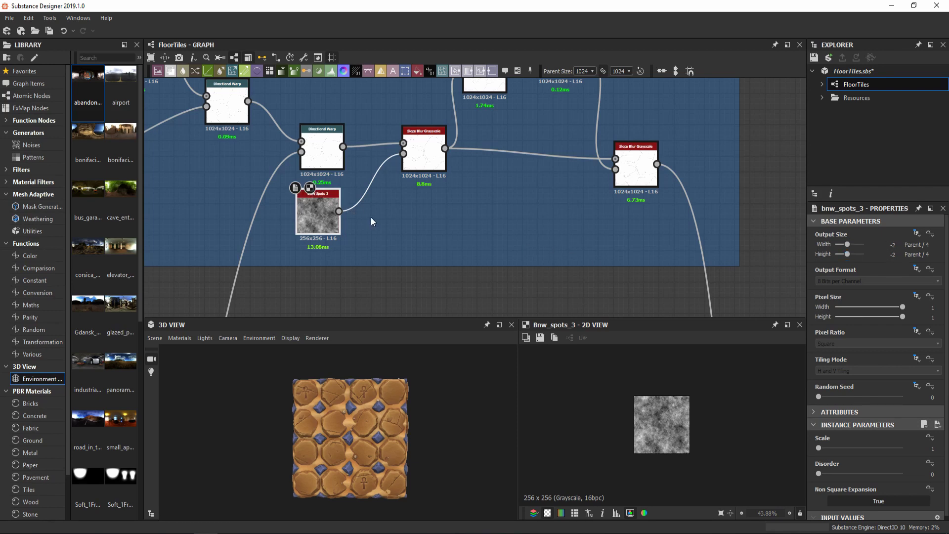
scroll(398, 200, down, 2)
scroll(426, 210, up, 1)
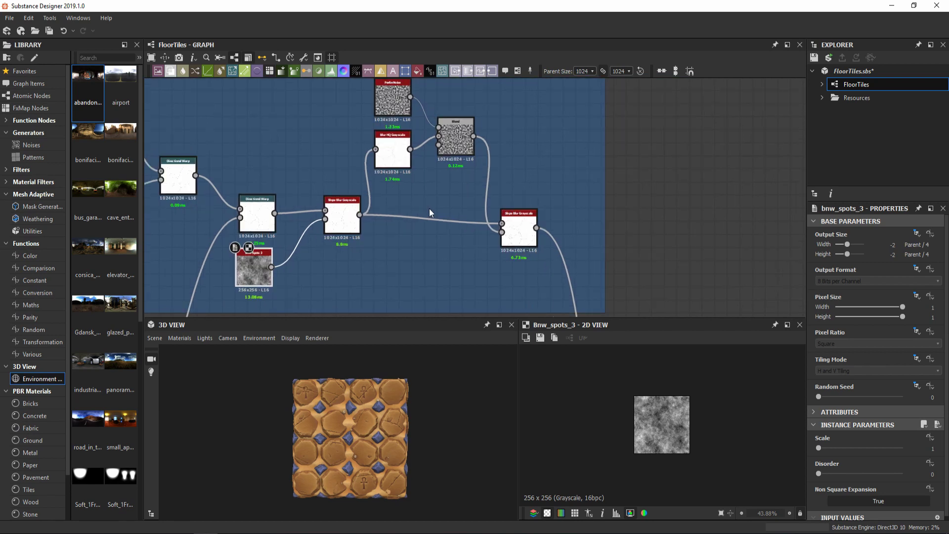
scroll(403, 195, down, 1)
scroll(415, 194, up, 1)
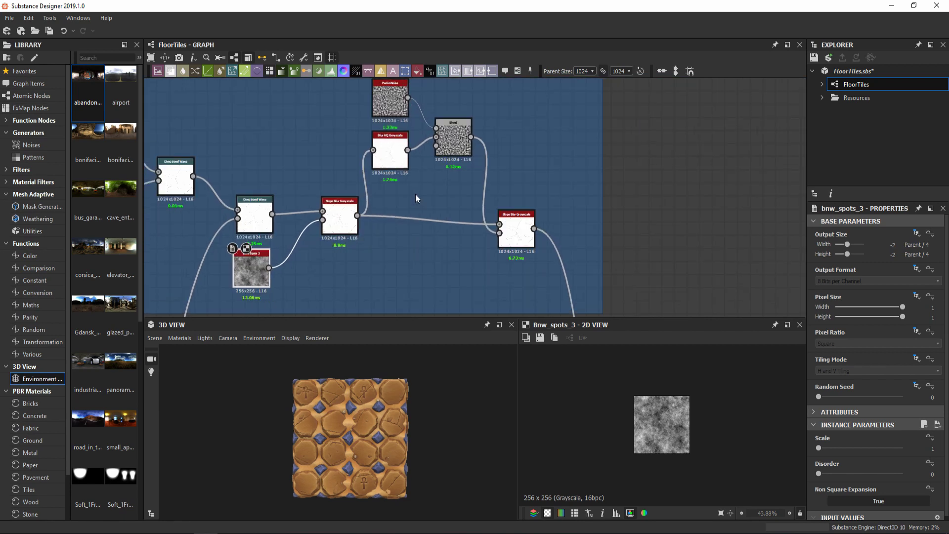
double_click(401, 167)
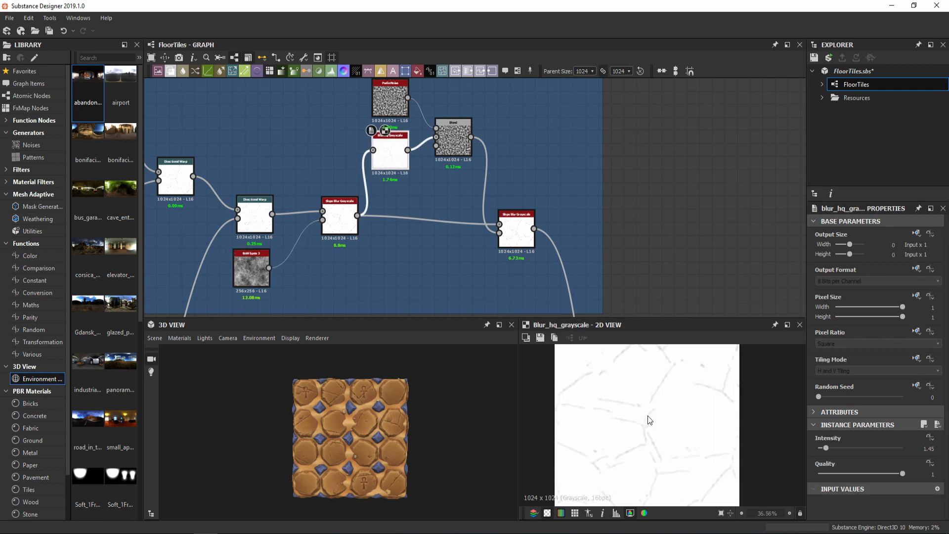
double_click(450, 148)
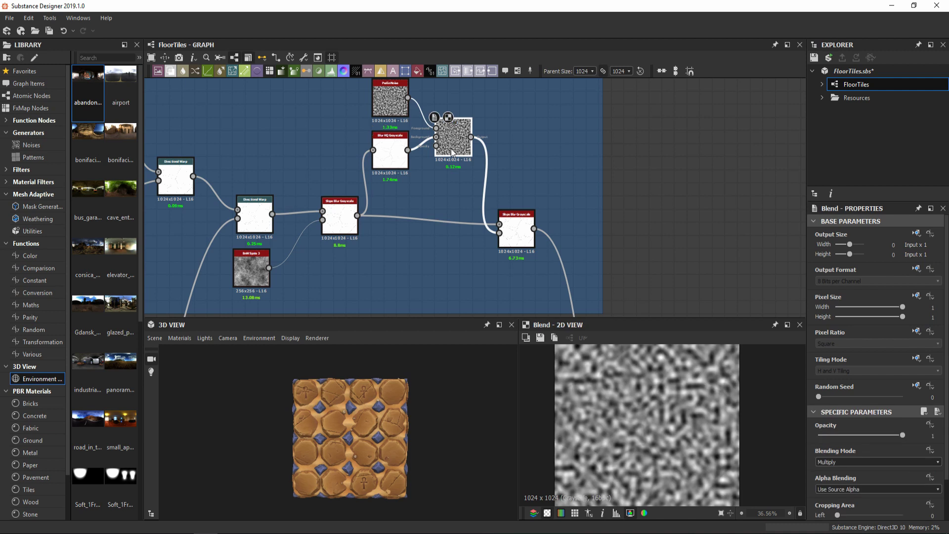
scroll(624, 413, down, 2)
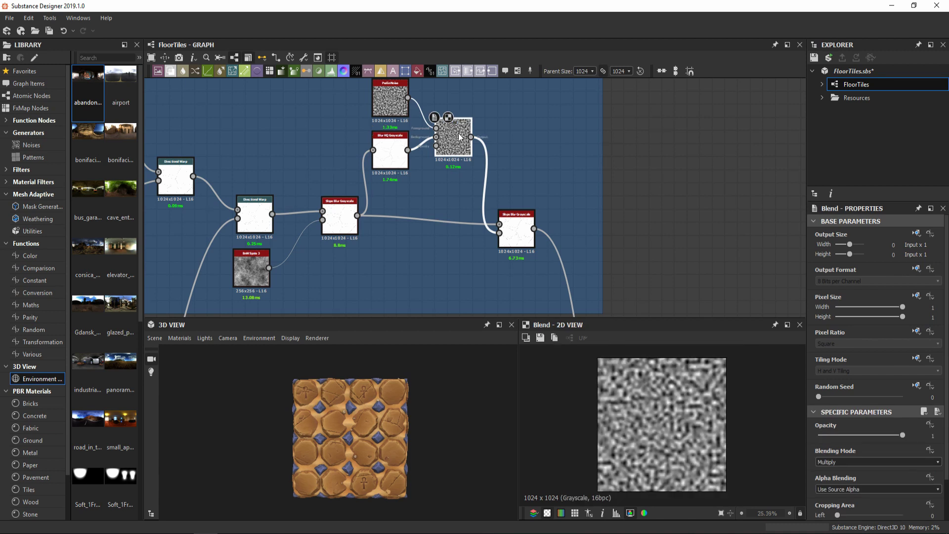
Step: Preview the last Slope Blur Grayscale in the Cracks frame and compare its crack lines with the tiles up close
double_click(509, 223)
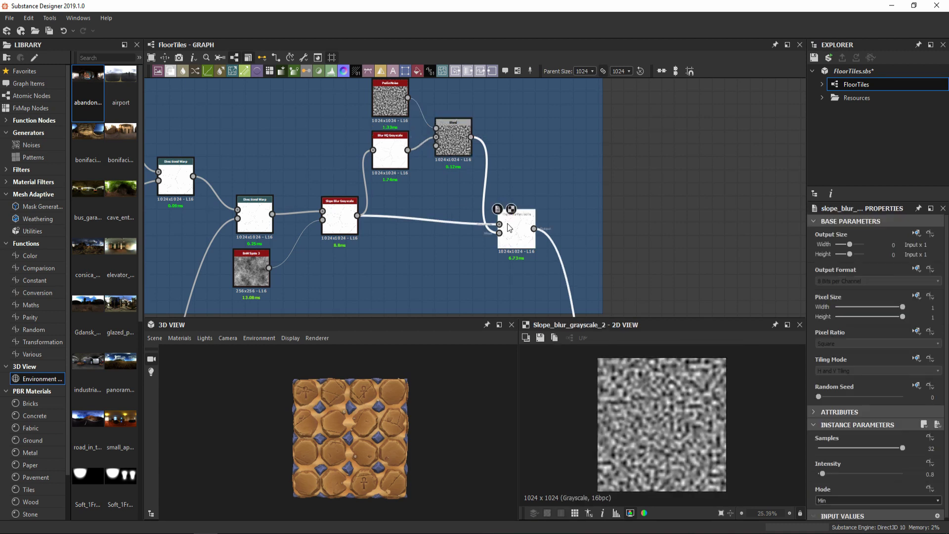
scroll(517, 239, up, 2)
scroll(518, 233, up, 1)
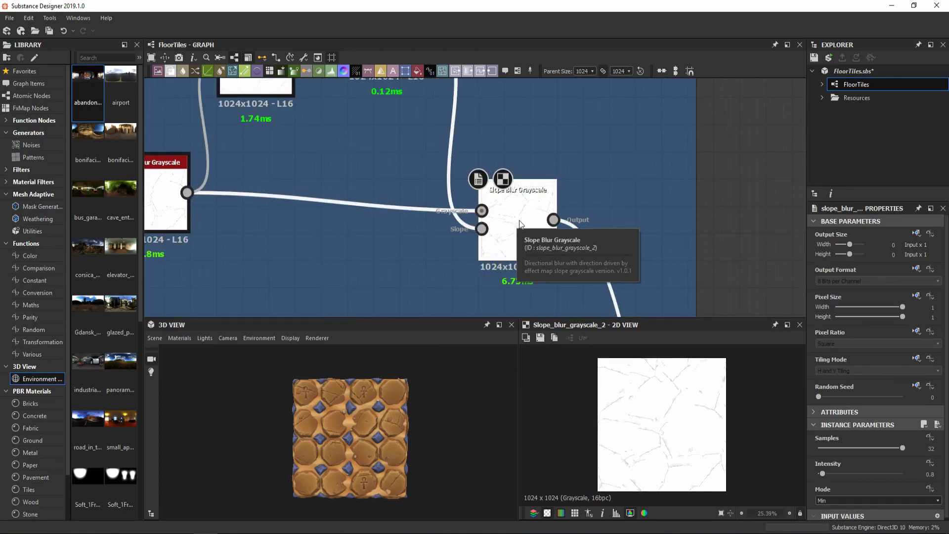
scroll(665, 420, up, 5)
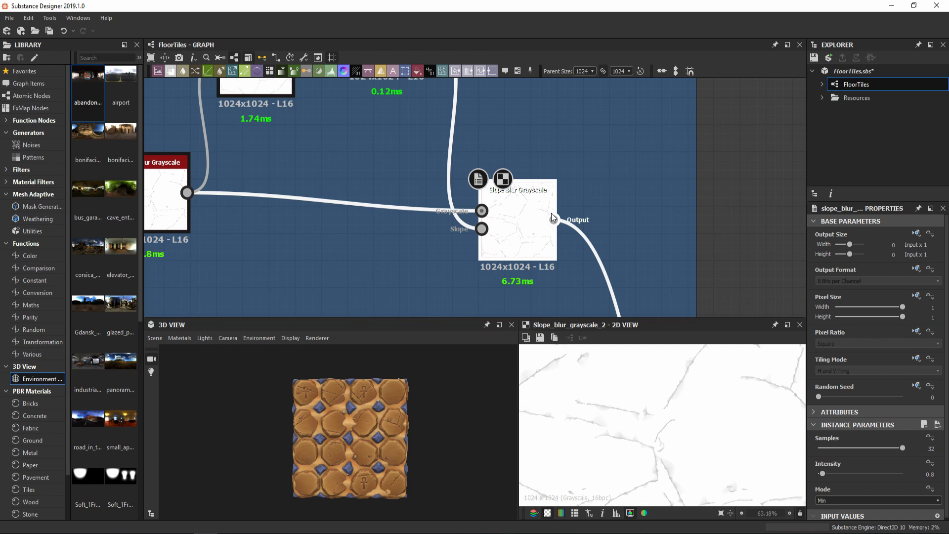
scroll(543, 203, down, 4)
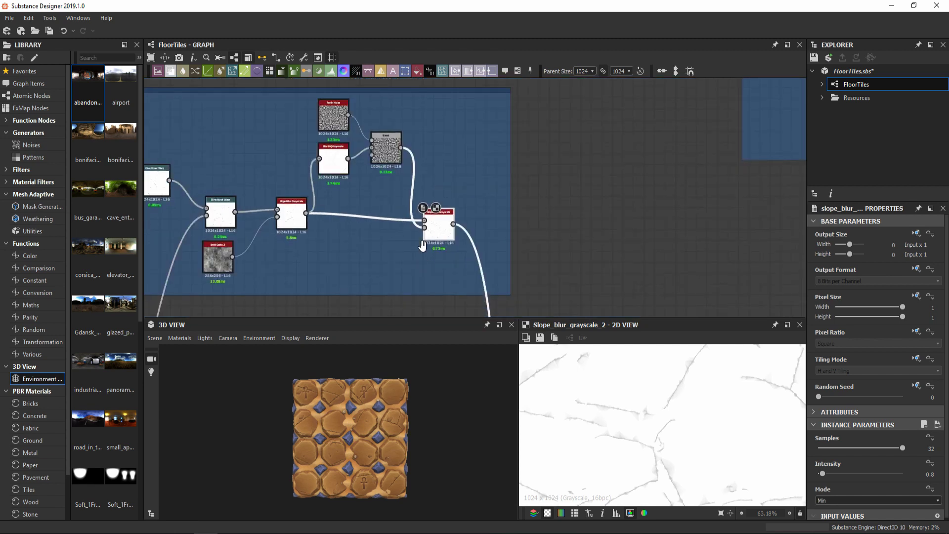
scroll(694, 416, down, 2)
scroll(693, 415, up, 4)
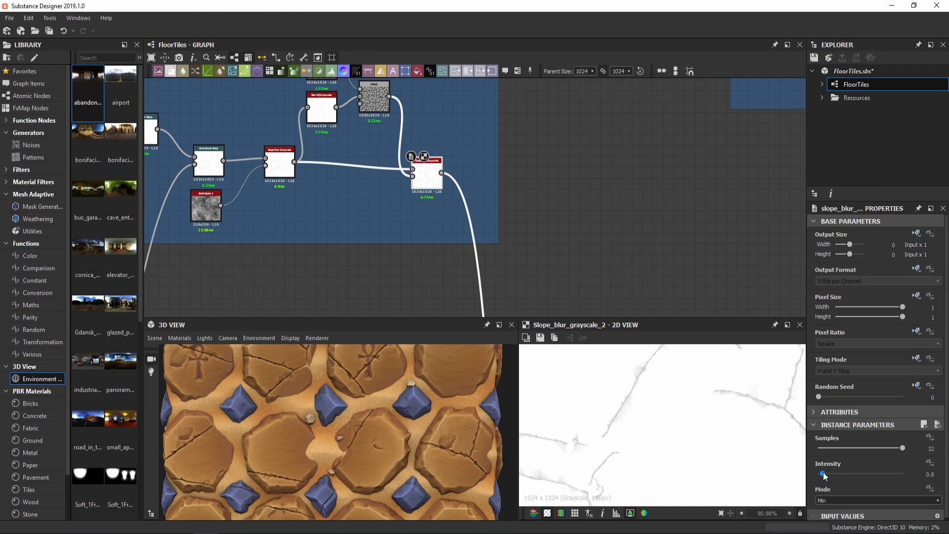
Step: Set the opacity of the Cracks frame's noise Blend to 0 for comparison and return it to 1
middle_drag(526, 250, 585, 287)
click(442, 138)
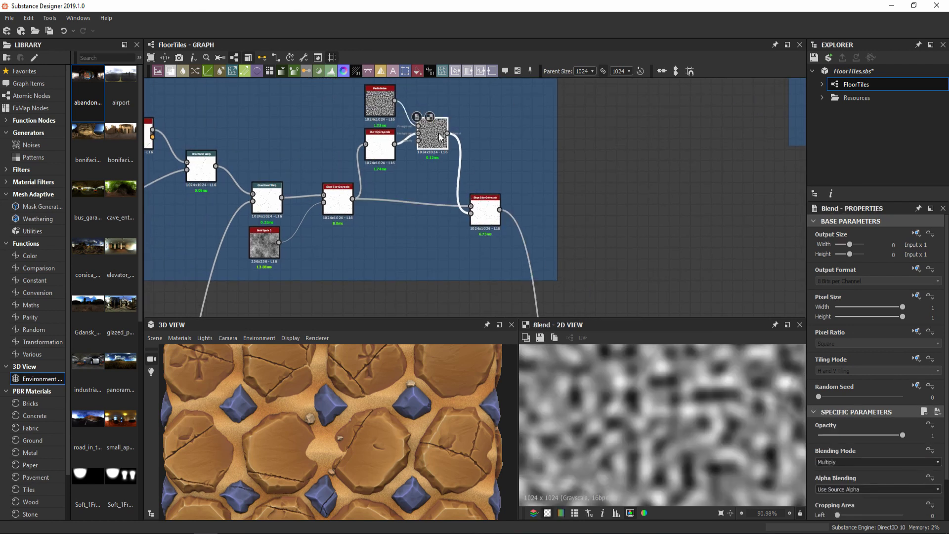
drag(902, 435, 809, 435)
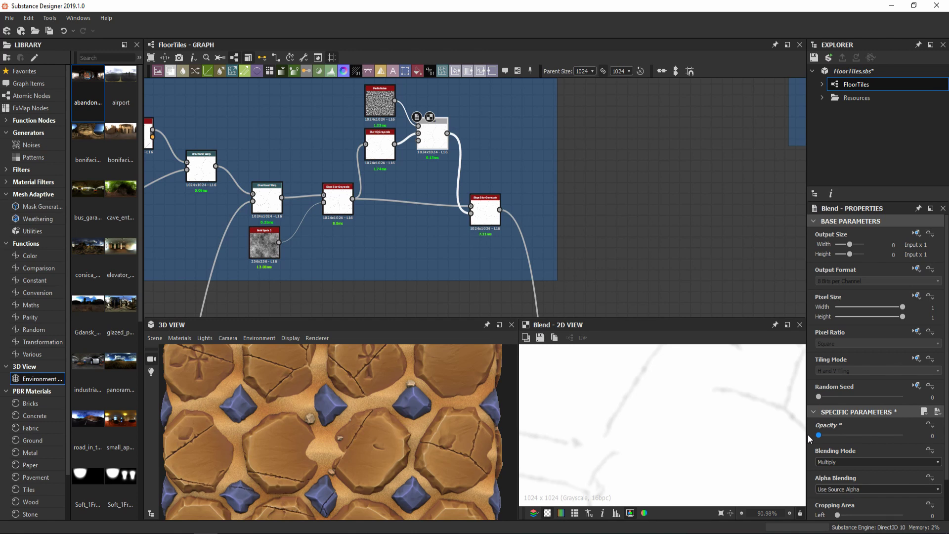
drag(809, 435, 942, 438)
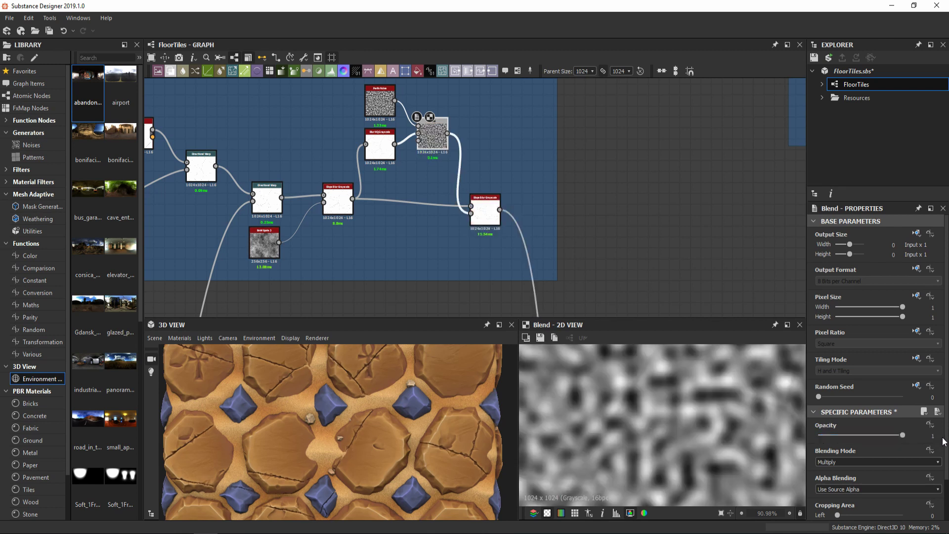
Step: Try intensities of 0, 0.65 and 1.68 on the last Slope Blur Grayscale in the Cracks frame and restore 0.8
middle_drag(537, 222, 525, 214)
double_click(481, 200)
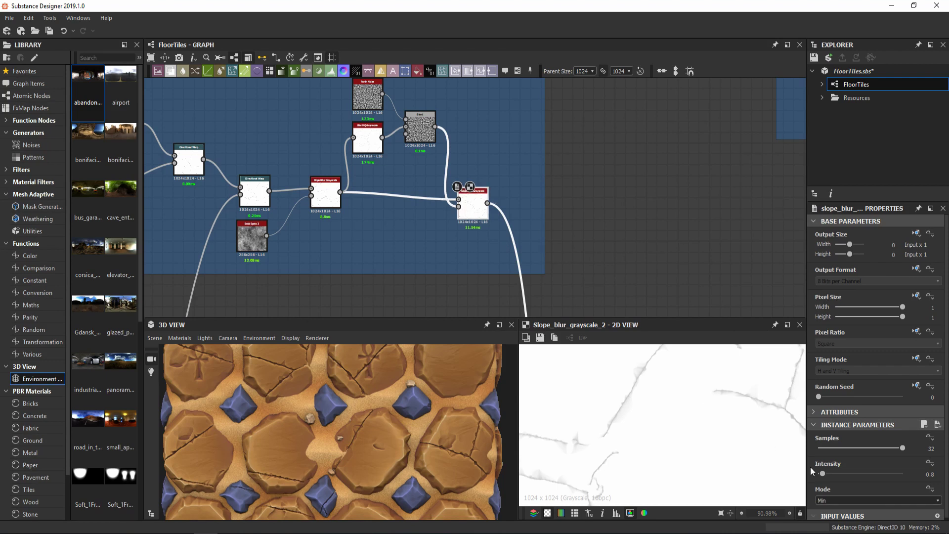
click(822, 473)
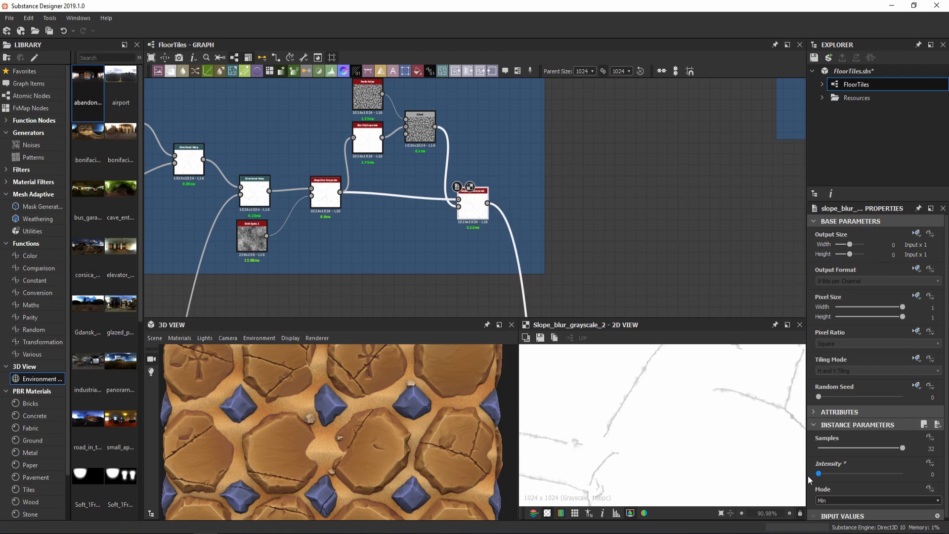
click(818, 474)
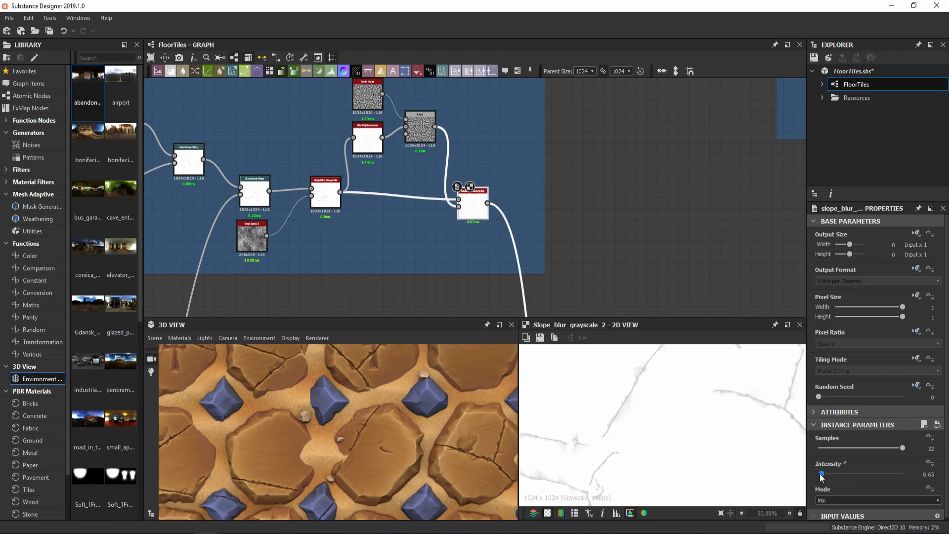
drag(818, 473, 826, 474)
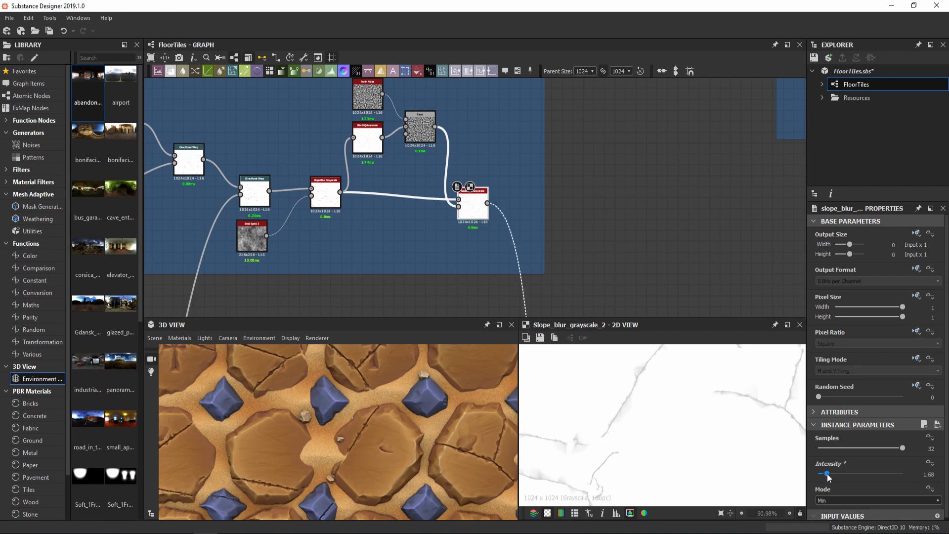
click(929, 474)
text(0.8)
key(Return)
Step: Follow the cracks output to the Add cracks Blend and preview the cracked tiles height map
scroll(540, 216, down, 6)
scroll(474, 215, up, 4)
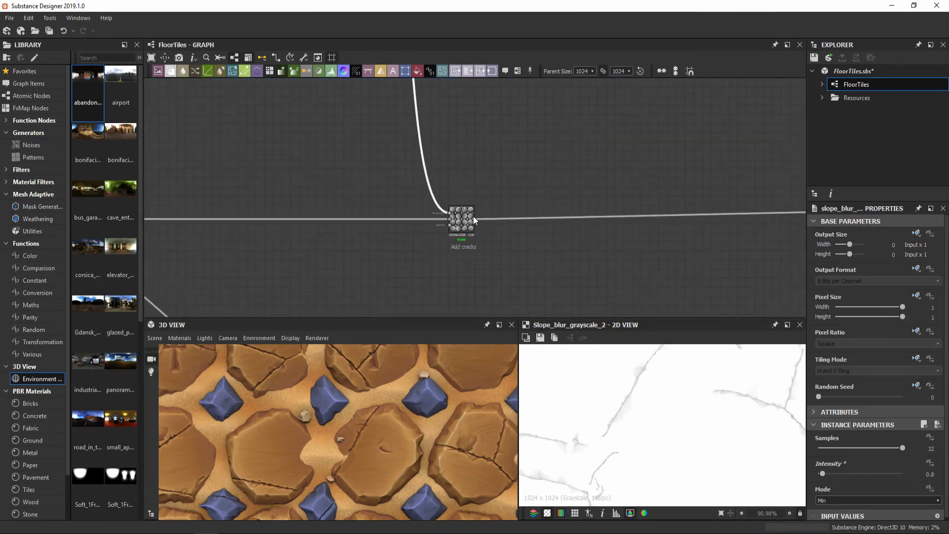
double_click(467, 218)
scroll(345, 400, down, 8)
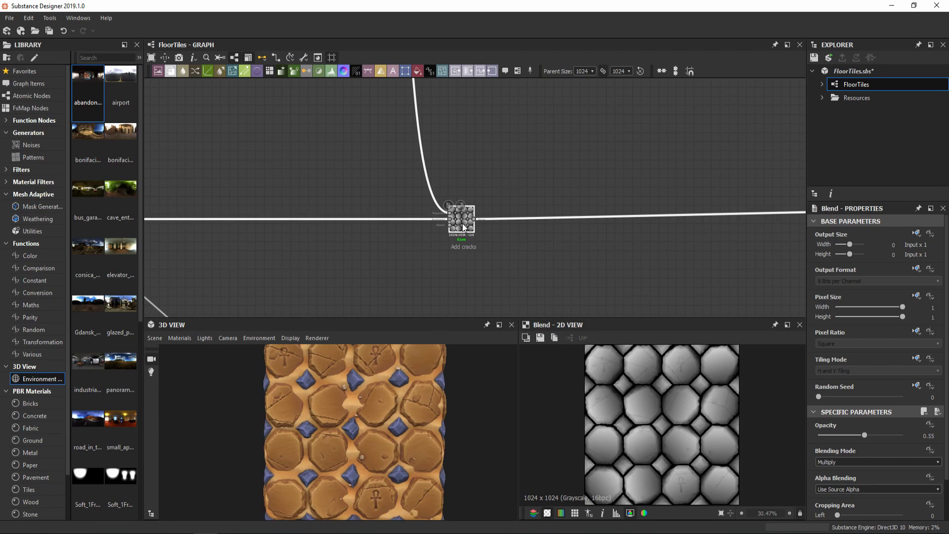
Step: Find the Sand frame and preview its Directional Warp wave patterns and the Blend that combines them
scroll(550, 189, down, 10)
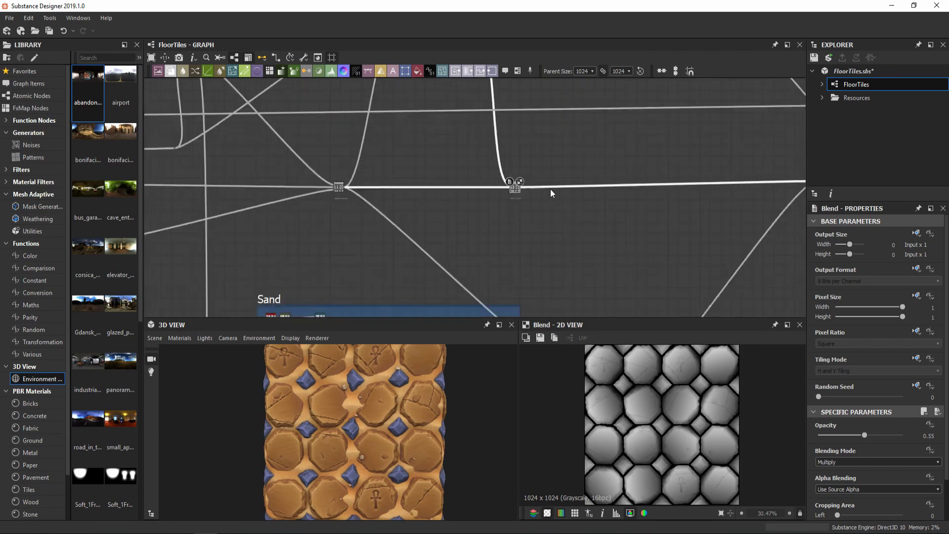
middle_drag(568, 239, 569, 162)
scroll(524, 186, up, 8)
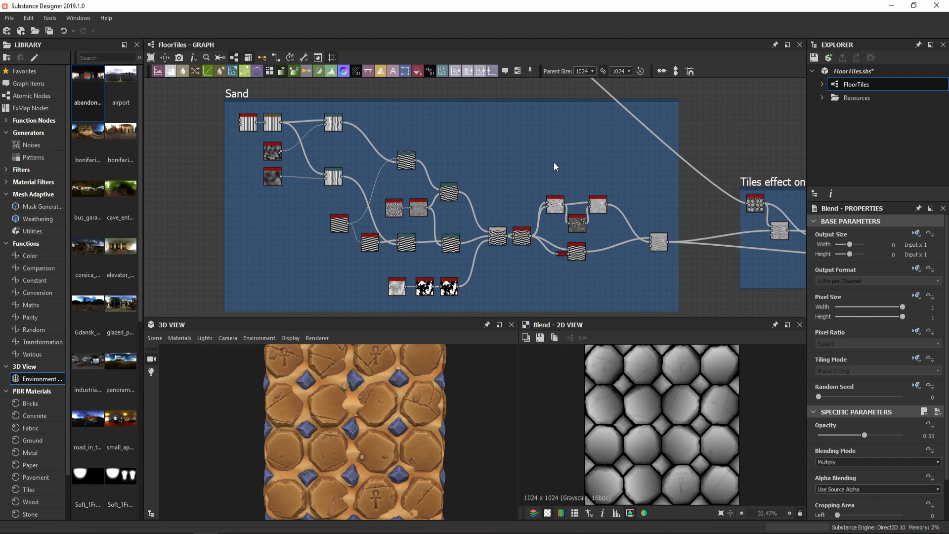
middle_drag(554, 167, 547, 168)
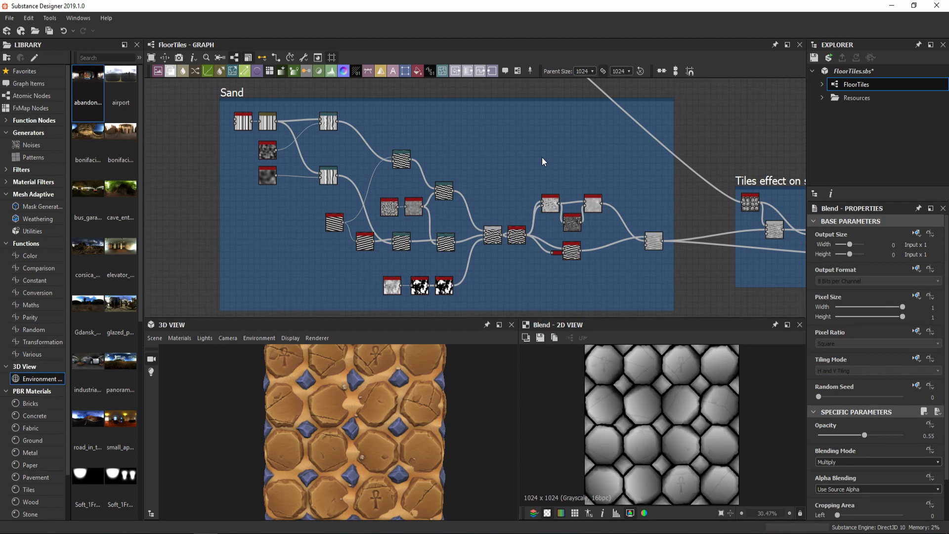
click(400, 160)
click(446, 248)
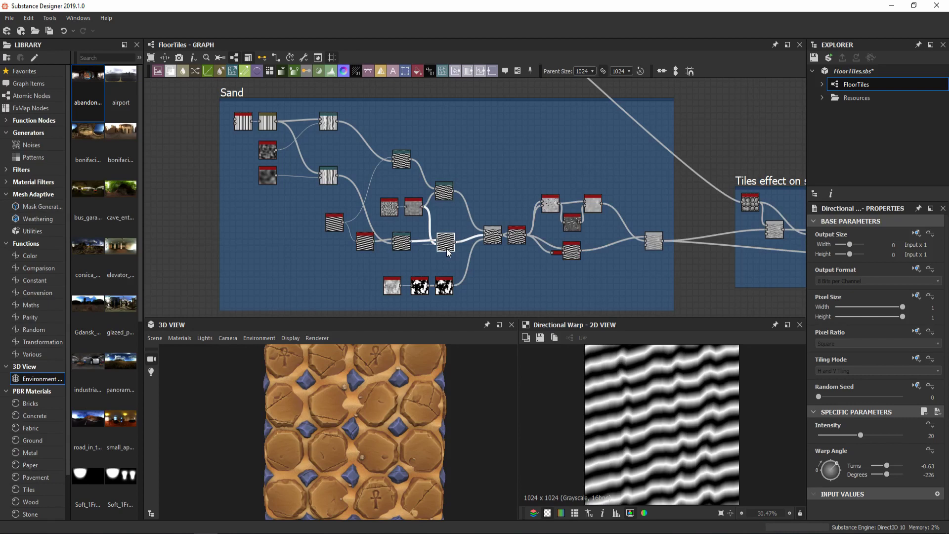
click(494, 237)
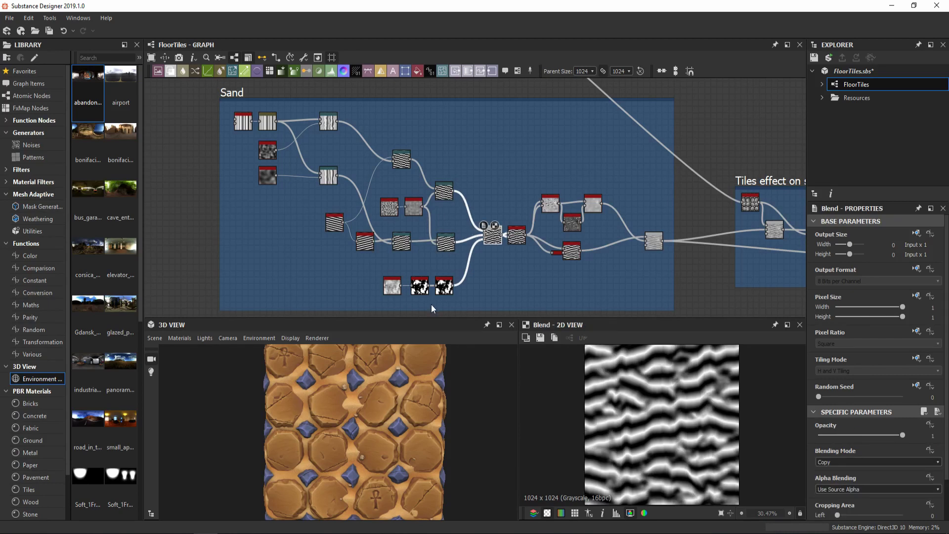
Step: Preview the node following the wave Blend and the final Blend of the Sand frame
middle_drag(498, 272, 405, 242)
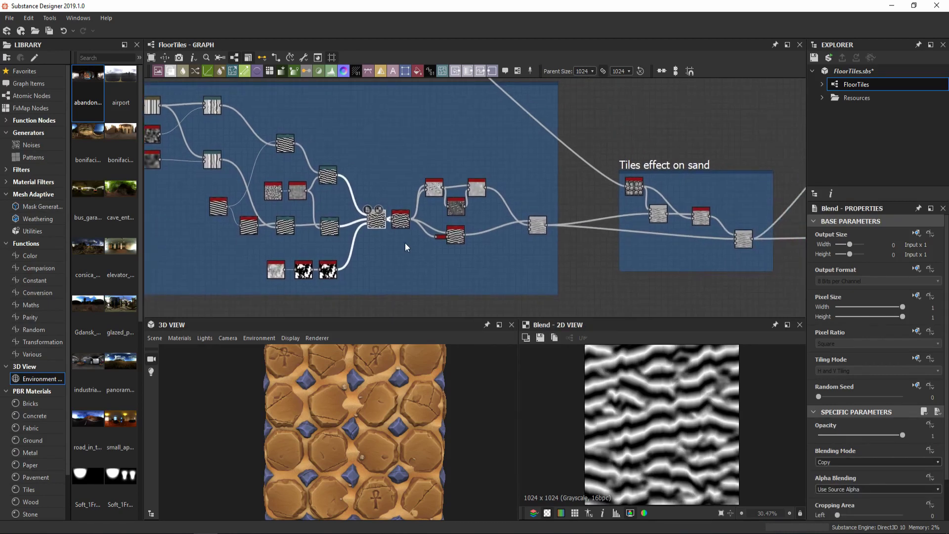
click(401, 220)
click(543, 229)
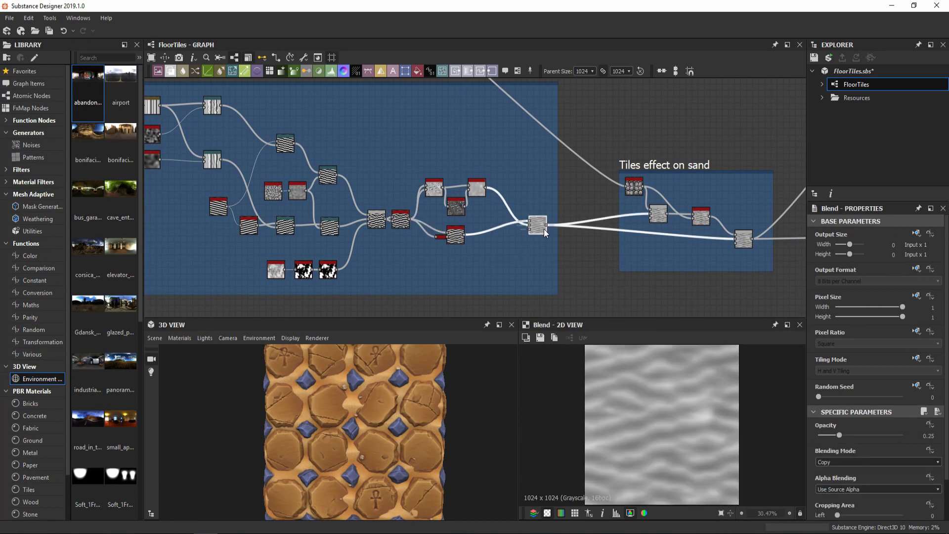
Step: Preview the Blur HQ Grayscale, Blend, Multi Directional Warp Grayscale and final Blend in the Tiles effect on sand frame in order
middle_drag(606, 242, 485, 261)
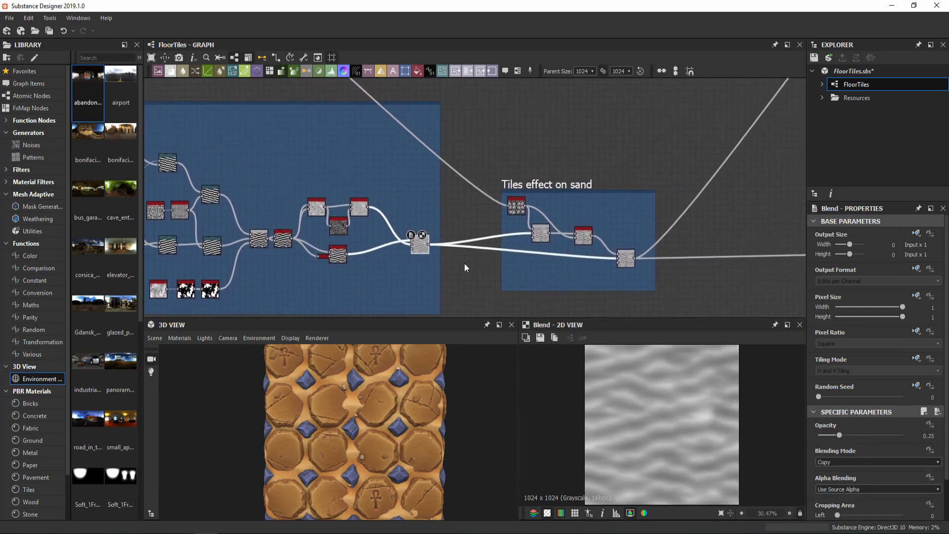
click(517, 212)
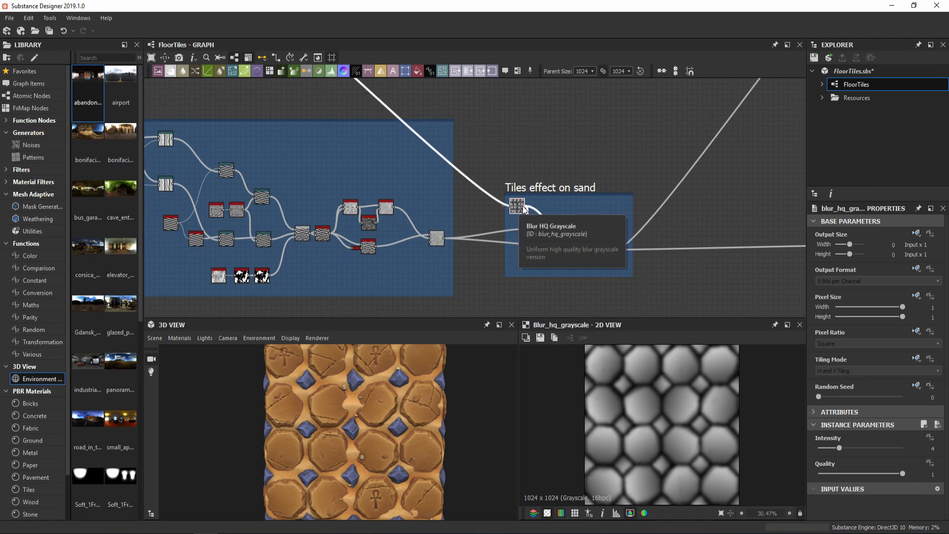
scroll(568, 214, up, 2)
scroll(572, 212, up, 3)
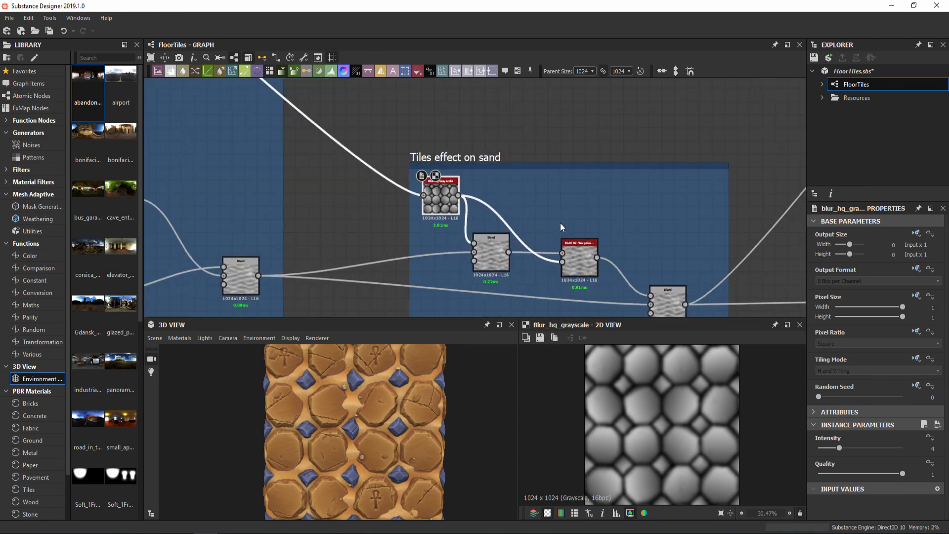
middle_drag(561, 223, 505, 153)
double_click(434, 175)
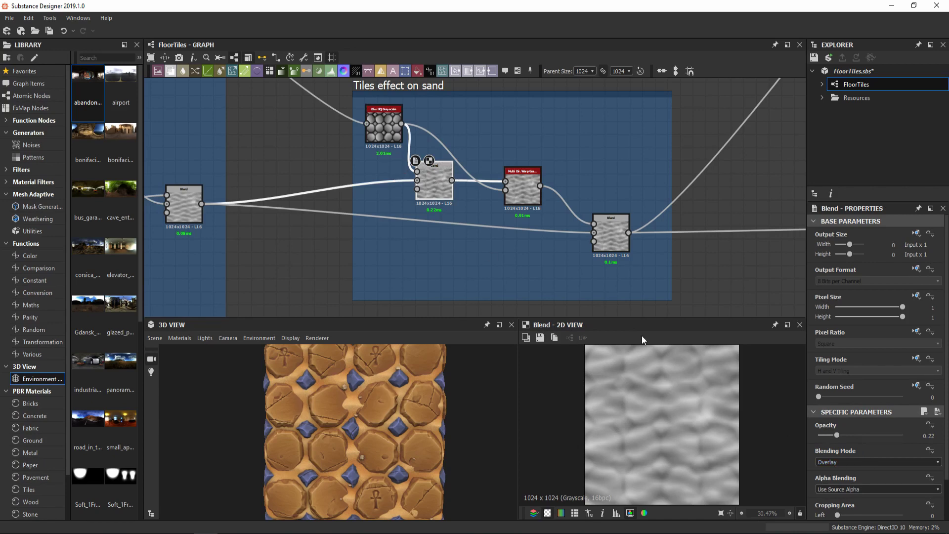
click(527, 184)
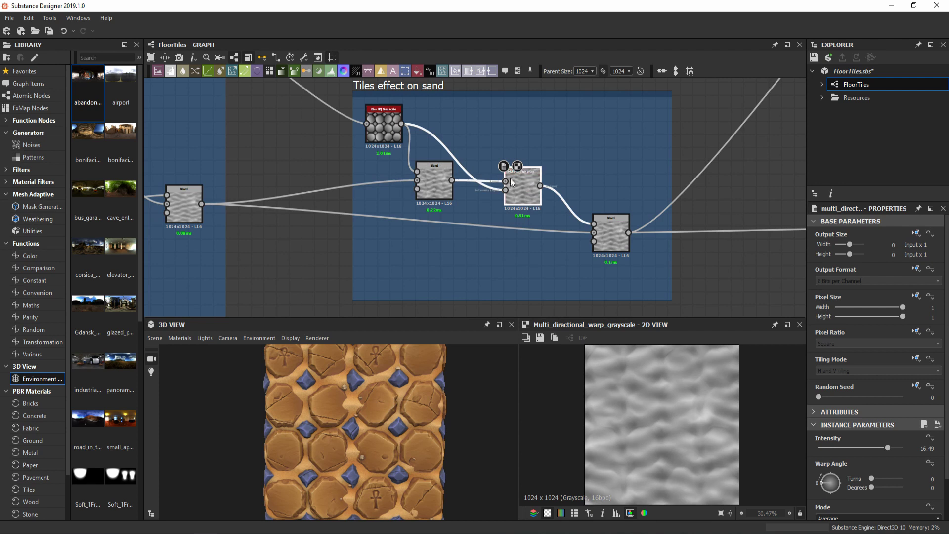
click(612, 230)
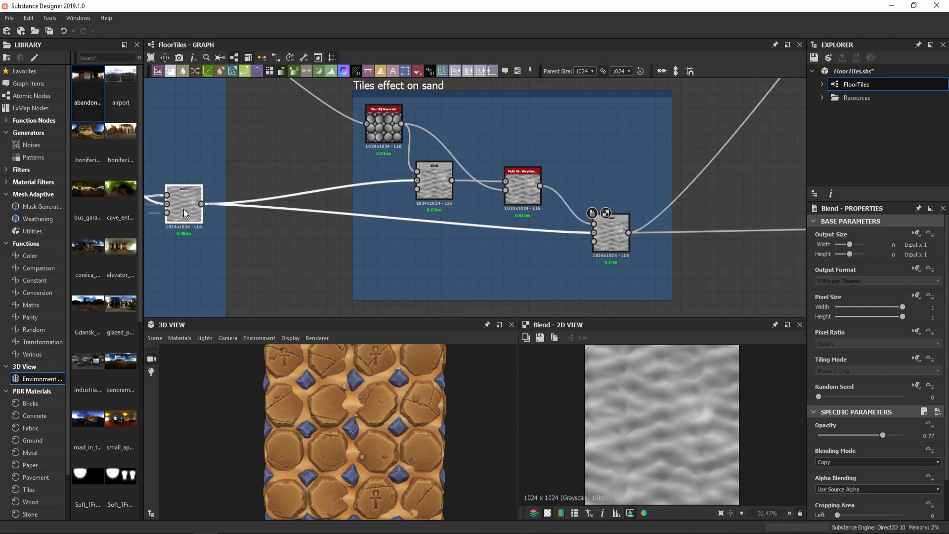
Step: Test a Height Offset of 0.38 on the Height Blend joining tiles and sand, and settle on 0.76
scroll(621, 236, down, 5)
middle_drag(696, 100, 430, 259)
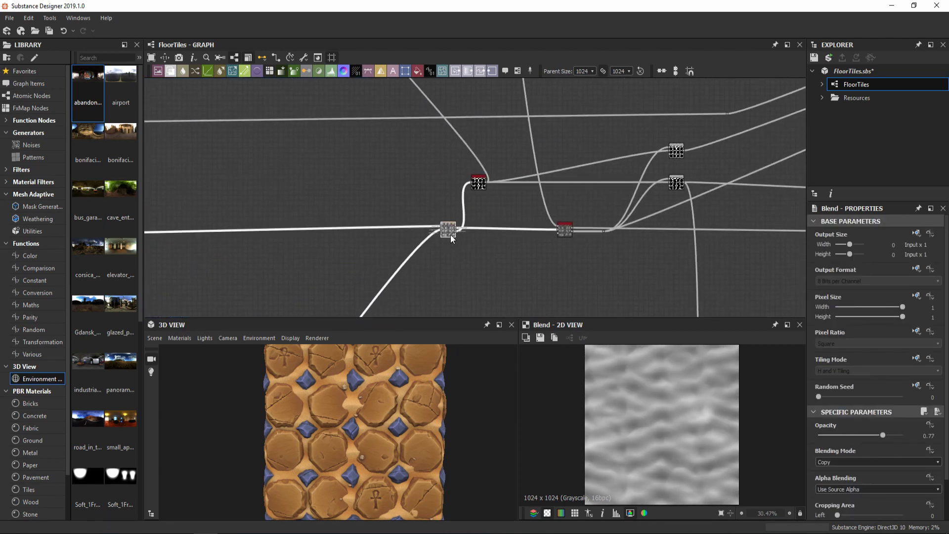
click(450, 232)
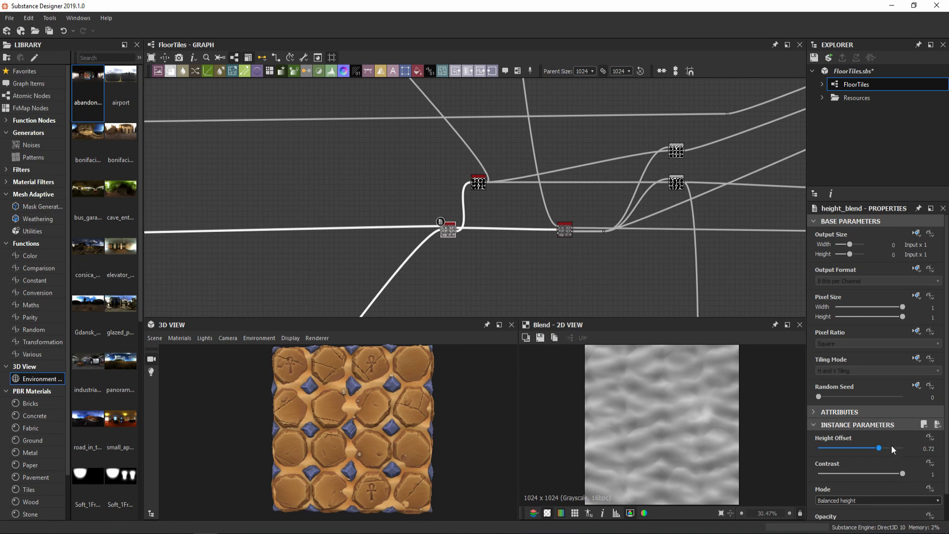
drag(879, 448, 850, 448)
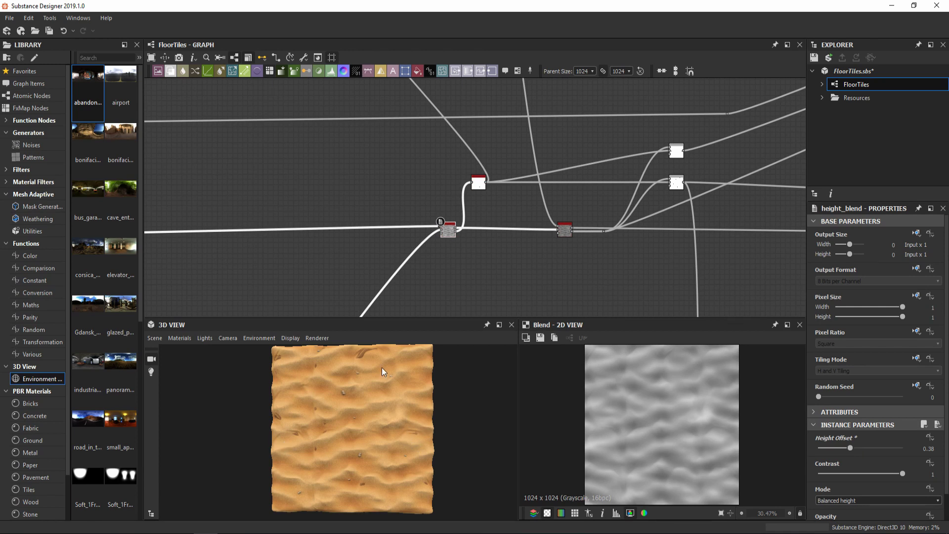
drag(850, 448, 882, 448)
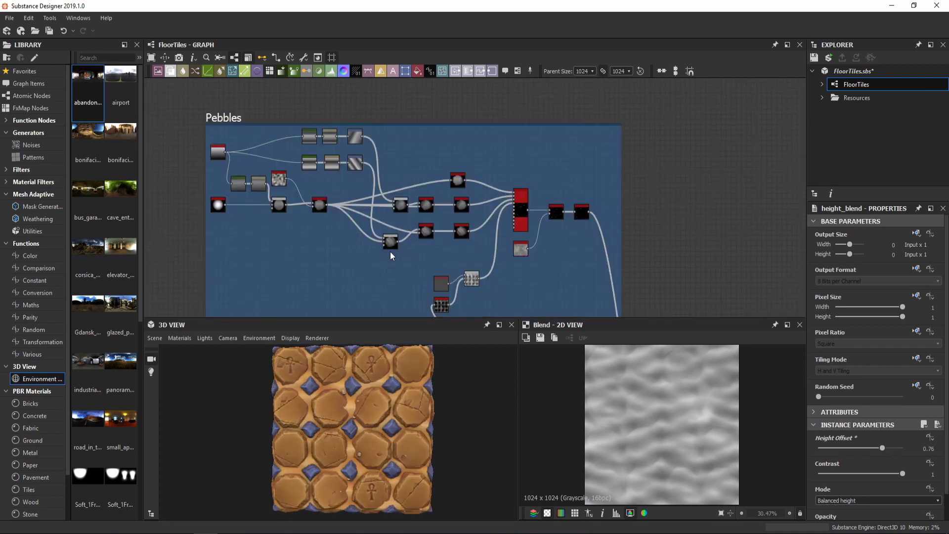
Step: Locate the Height Blend fed by the Pebbles frame and preview its blended height and height mask outputs
middle_drag(390, 251, 394, 261)
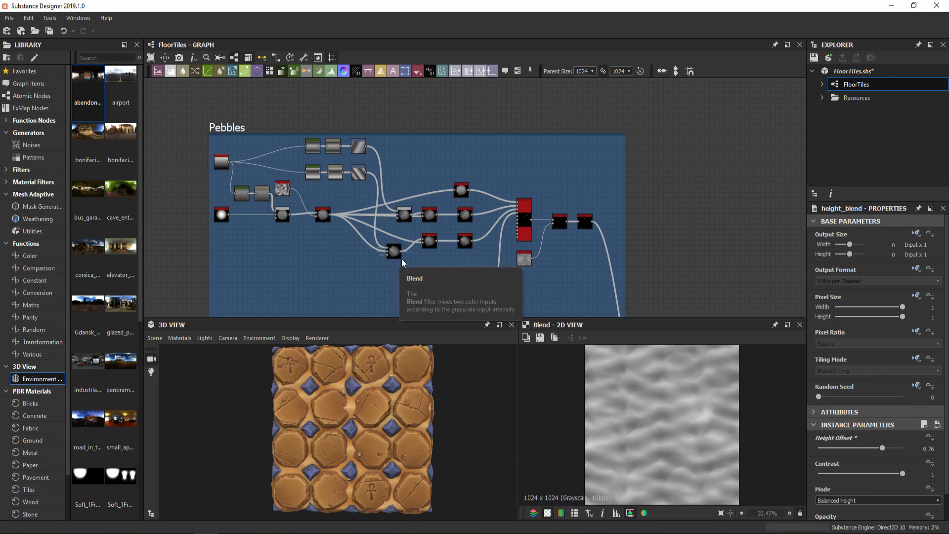
scroll(402, 259, down, 2)
middle_drag(401, 259, 334, 156)
middle_drag(438, 242, 428, 144)
middle_drag(416, 277, 409, 242)
scroll(409, 243, up, 3)
click(415, 251)
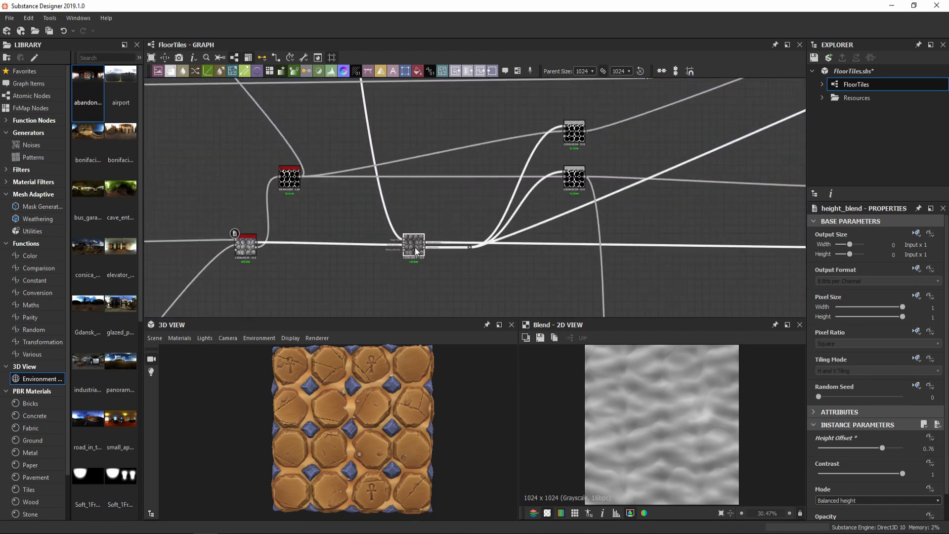
double_click(415, 251)
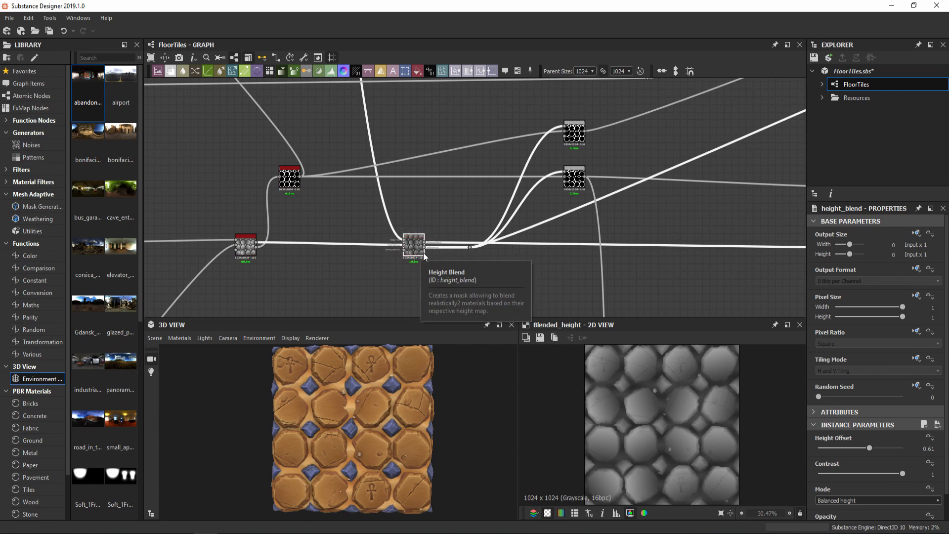
double_click(424, 254)
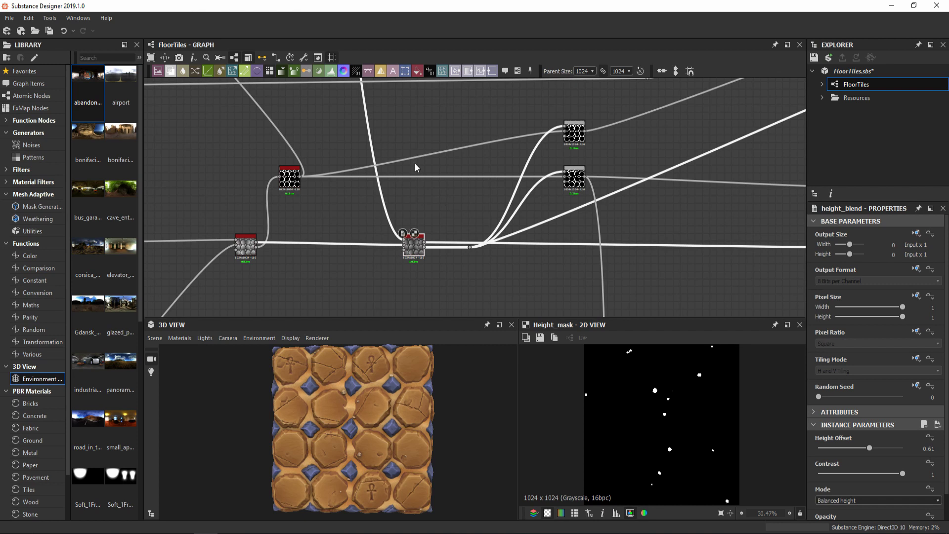
Step: Find the Tile Sampler in the Pebbles frame and preview its scattered pebbles
middle_drag(391, 119, 525, 316)
middle_drag(430, 116, 474, 197)
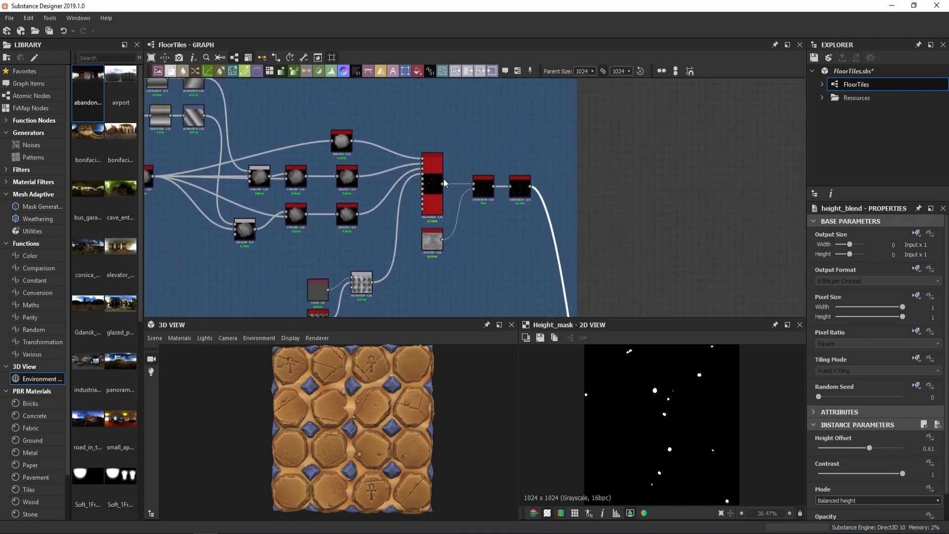
scroll(437, 182, up, 3)
double_click(437, 182)
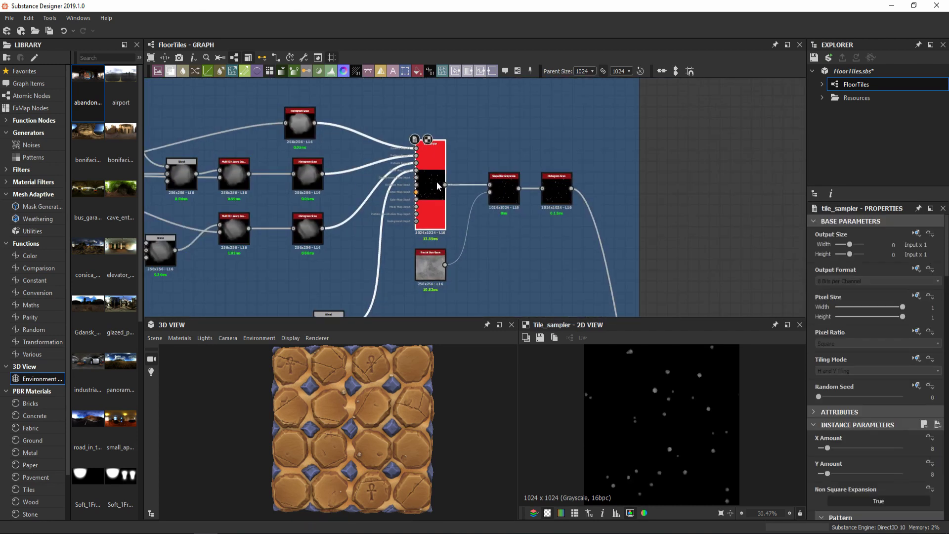
Step: Review the Tile Sampler's parameters, keep Color Parametrization Mode on Scale, and inspect the pebble preview up close
scroll(437, 182, up, 2)
scroll(854, 425, down, 12)
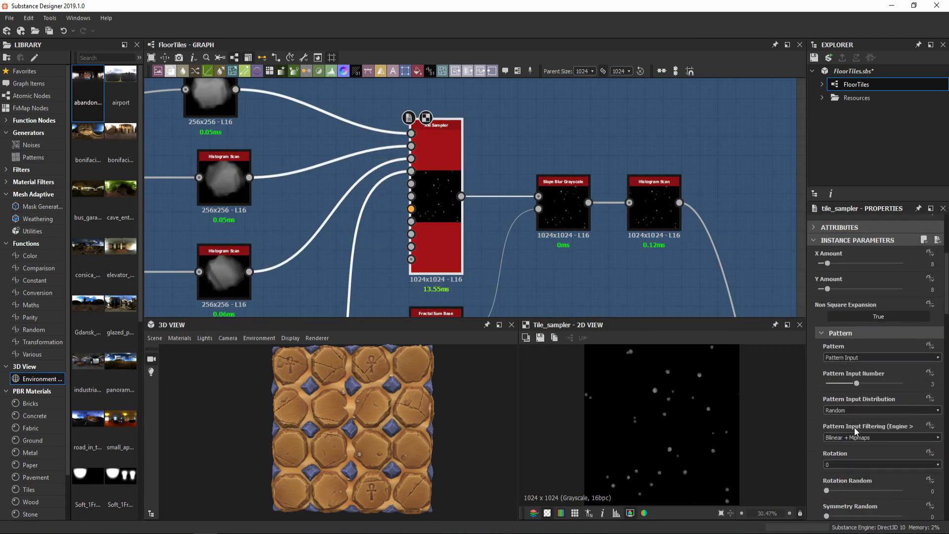
scroll(855, 408, down, 10)
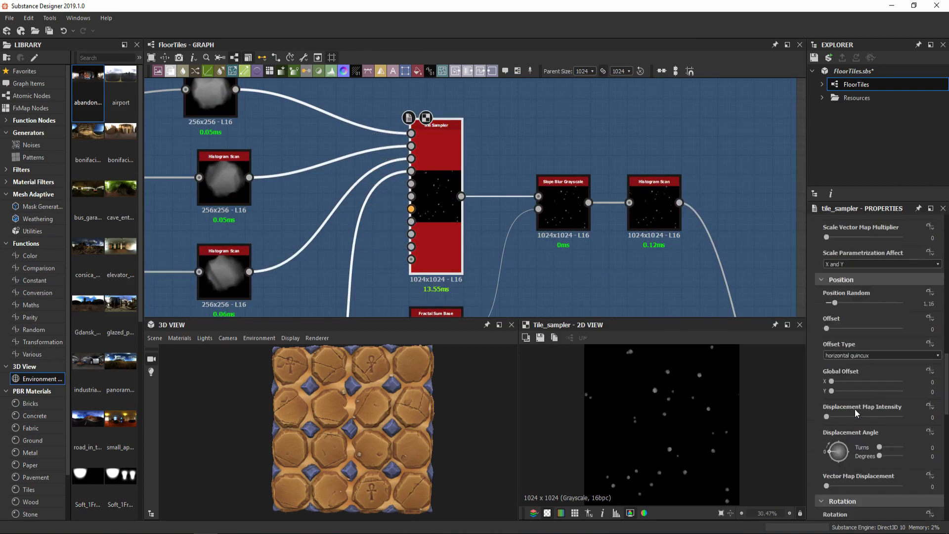
scroll(855, 408, down, 4)
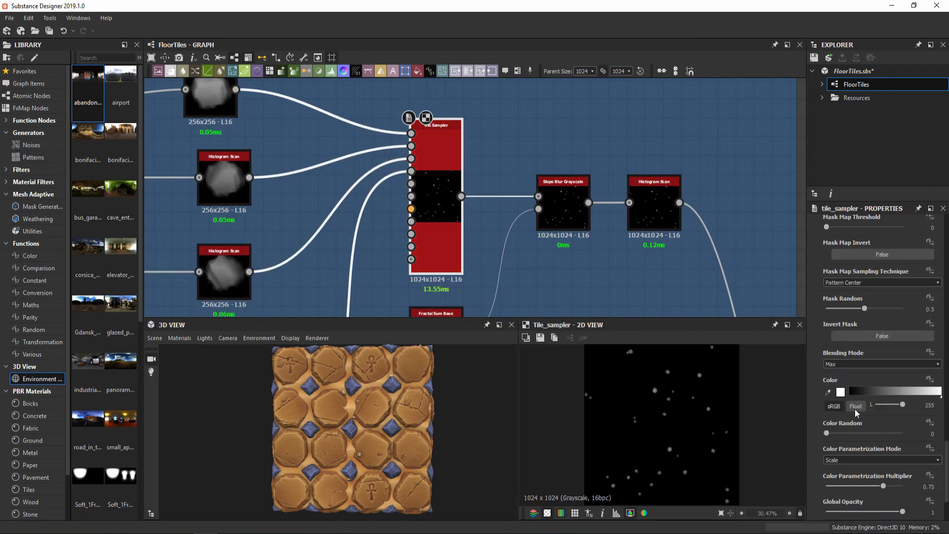
scroll(855, 408, down, 3)
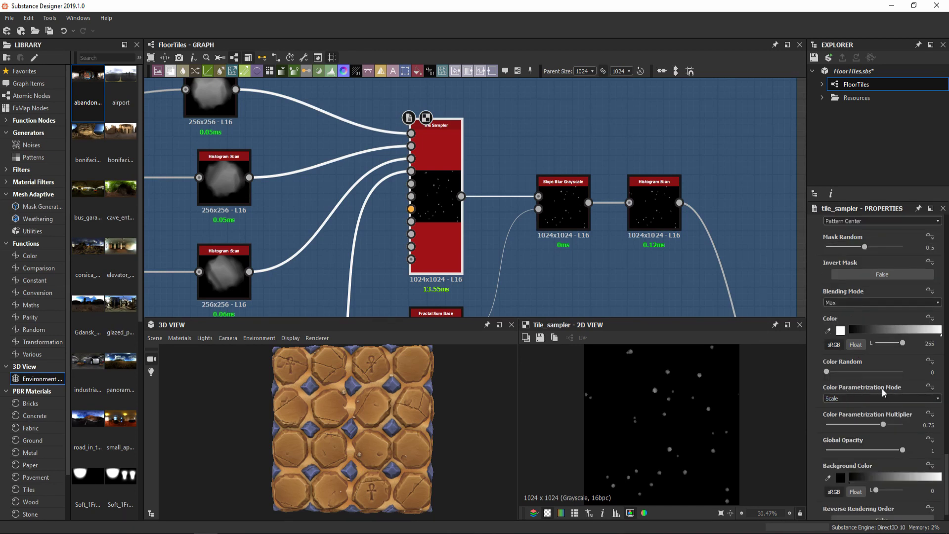
click(862, 398)
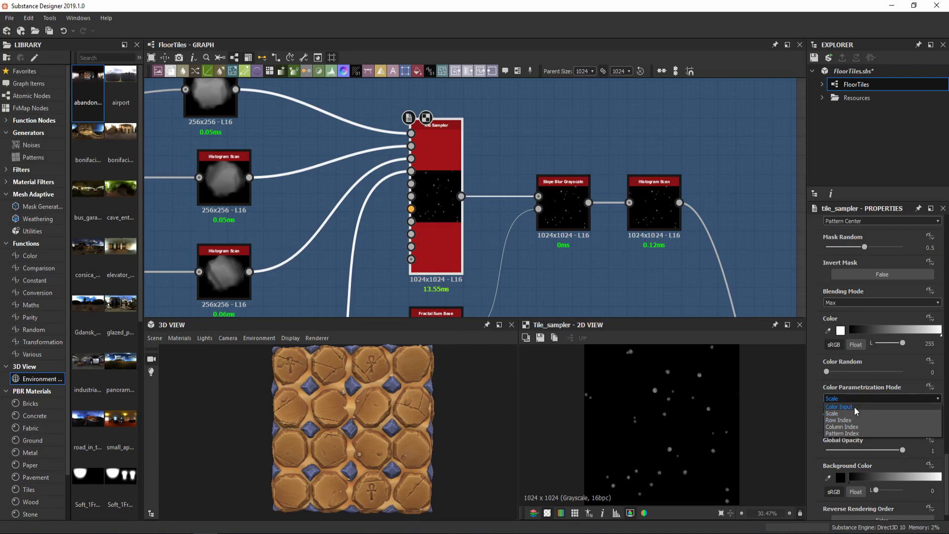
click(843, 414)
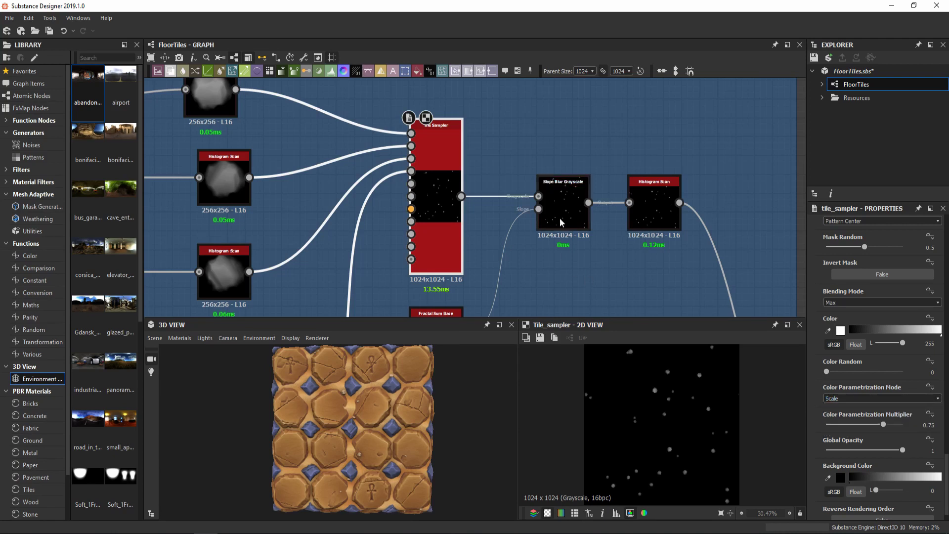
scroll(680, 398, up, 3)
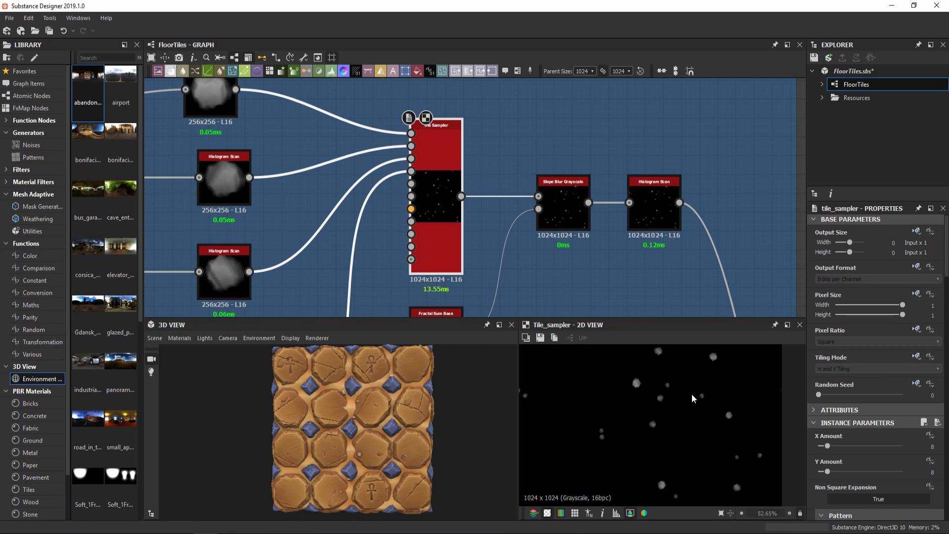
Step: Follow the Pebbles output through Slope Blur and Histogram Scan to its Height Blend and preview the blended height
scroll(606, 223, down, 2)
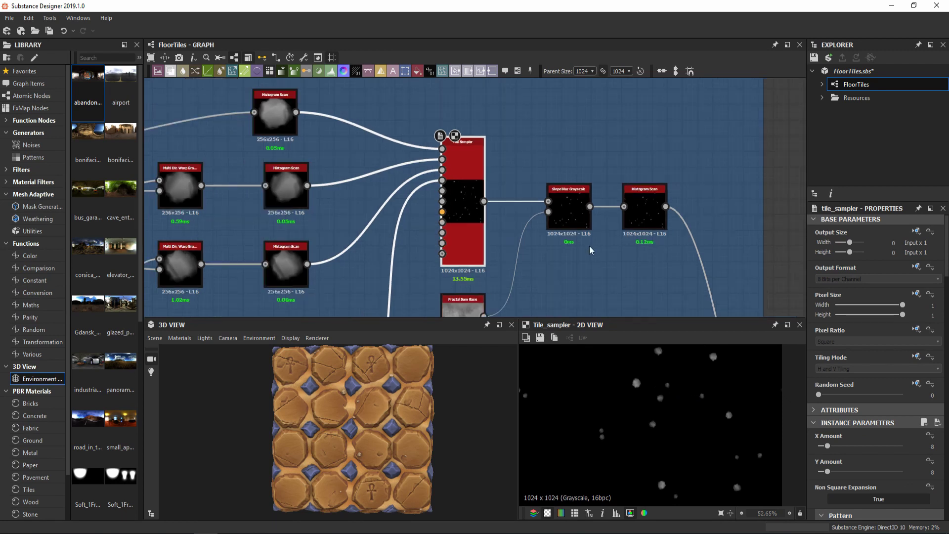
middle_drag(625, 280, 530, 232)
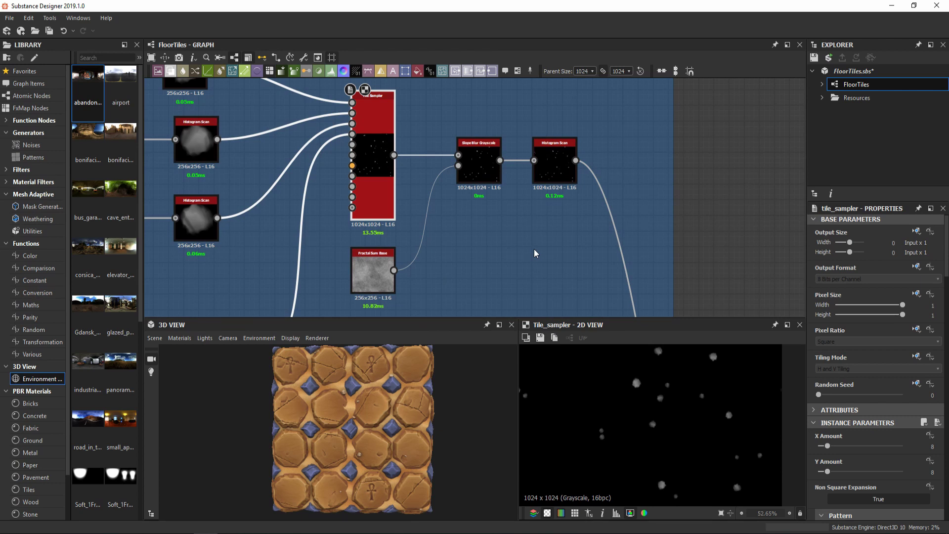
scroll(534, 249, down, 5)
middle_drag(624, 295, 479, 215)
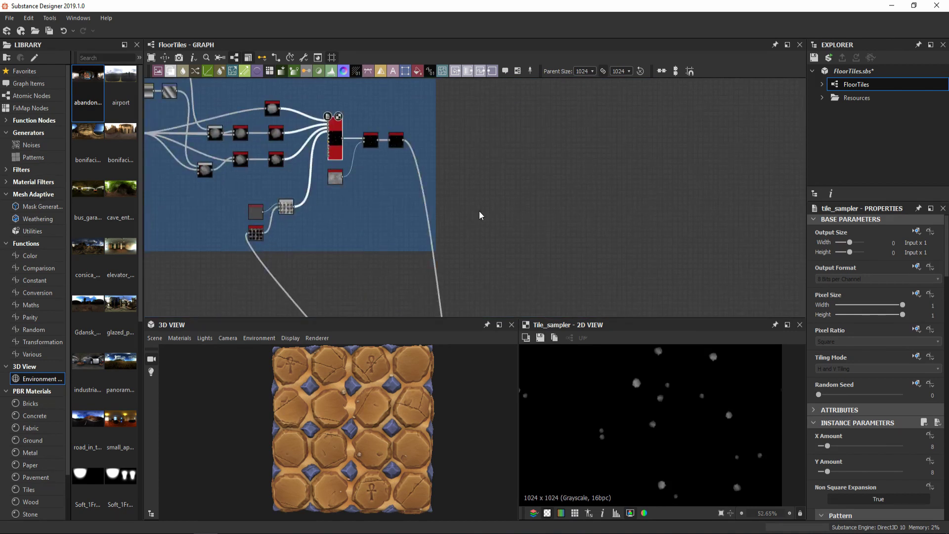
scroll(480, 215, down, 3)
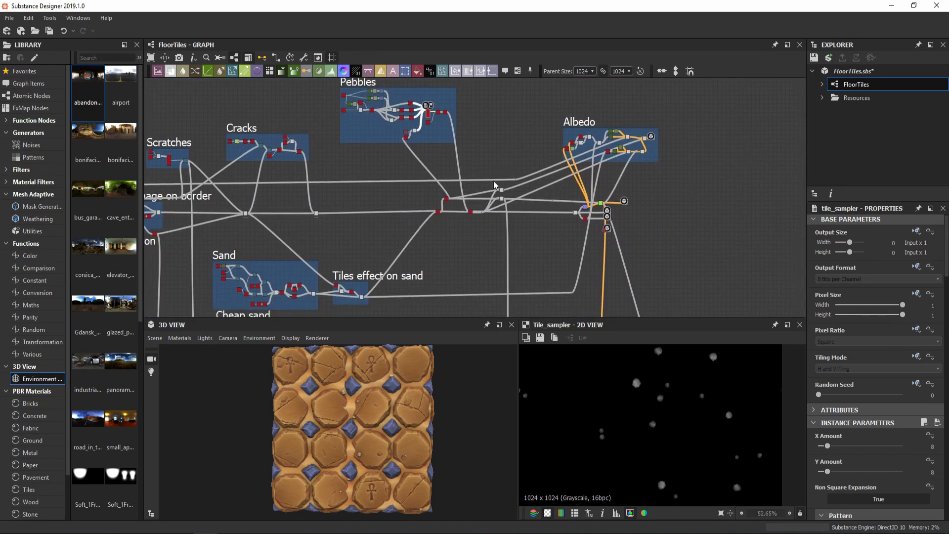
scroll(455, 212, up, 4)
click(455, 212)
scroll(622, 382, down, 4)
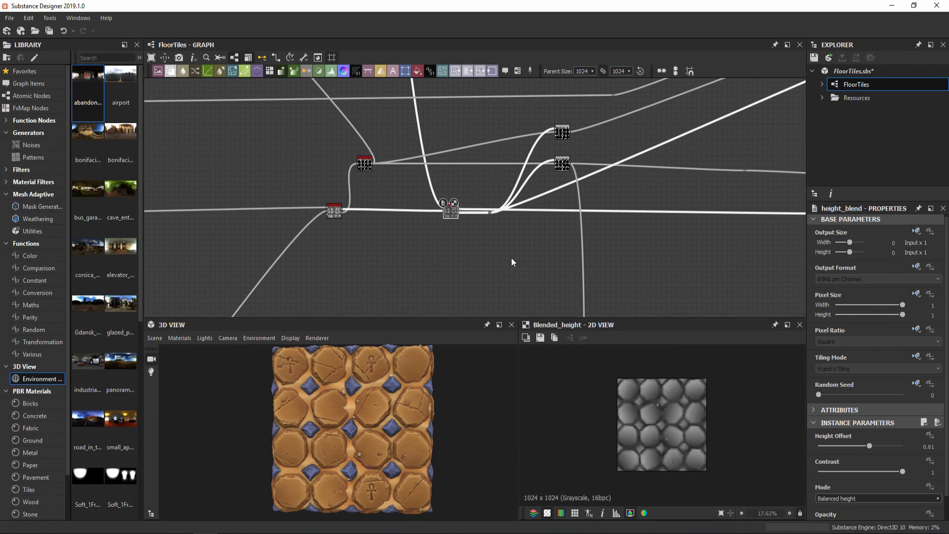
Step: Preview the Normal node and the DeteSpeckles node that adds speckles to the normal map
middle_drag(741, 195, 387, 191)
scroll(514, 195, up, 1)
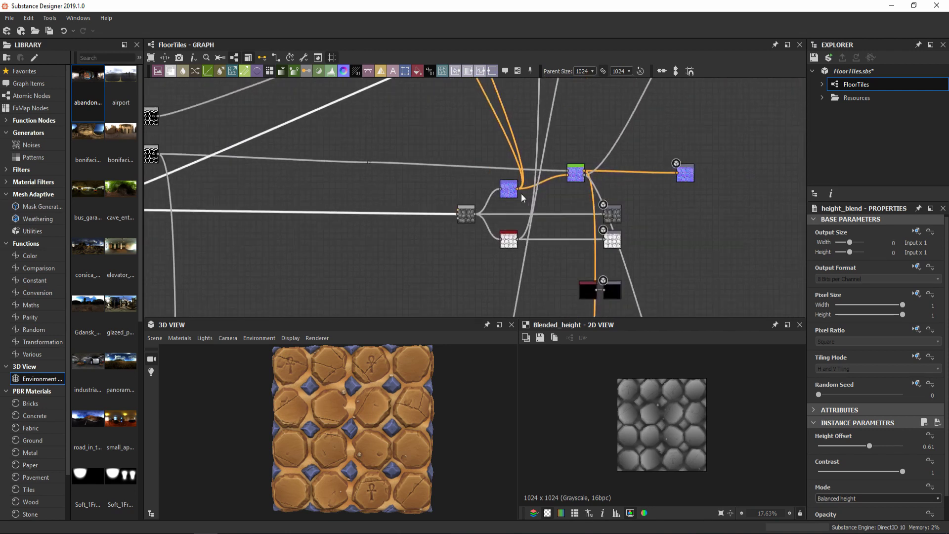
scroll(523, 197, up, 1)
click(590, 173)
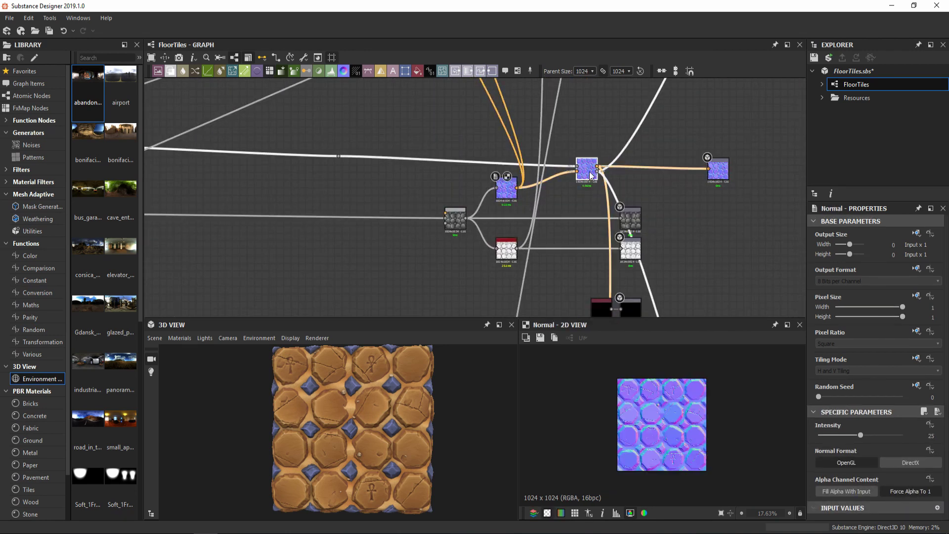
scroll(589, 174, up, 2)
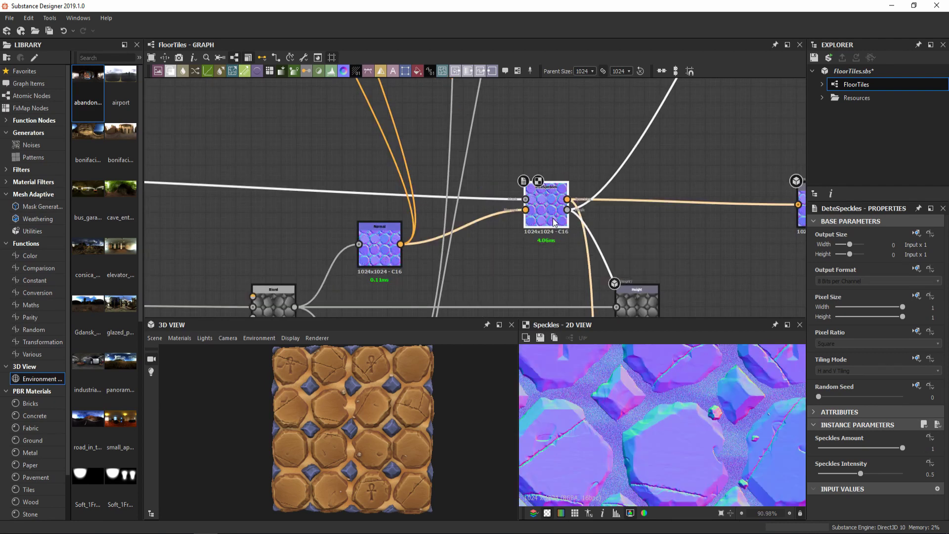
click(554, 222)
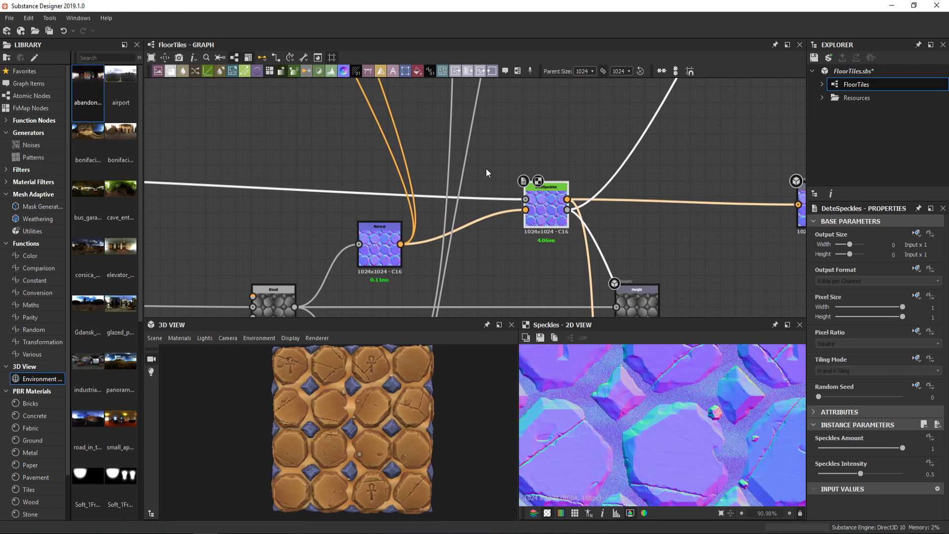
Step: Find the Albedo frame and preview its Curvature Smooth node
scroll(486, 168, down, 6)
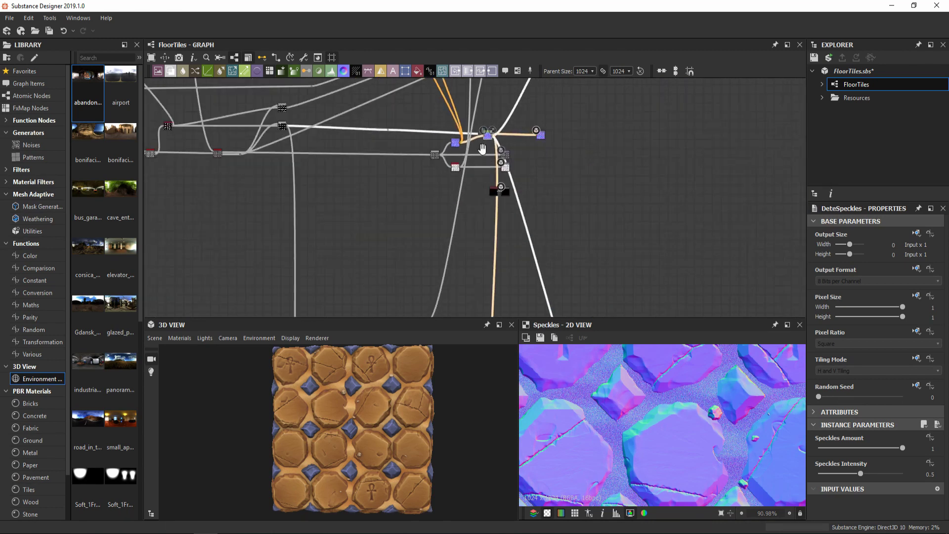
middle_drag(569, 146, 579, 188)
scroll(603, 220, up, 4)
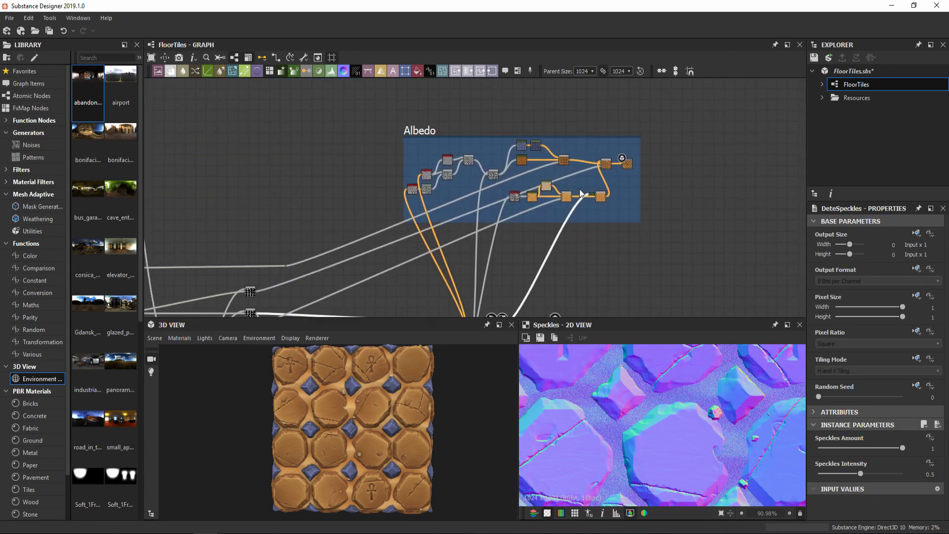
scroll(574, 191, up, 2)
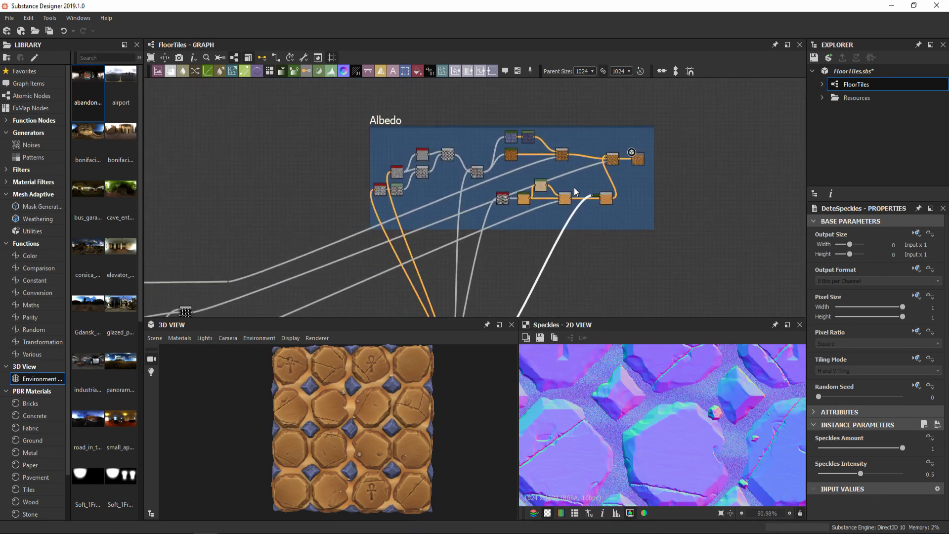
middle_drag(574, 188, 600, 197)
scroll(555, 190, up, 4)
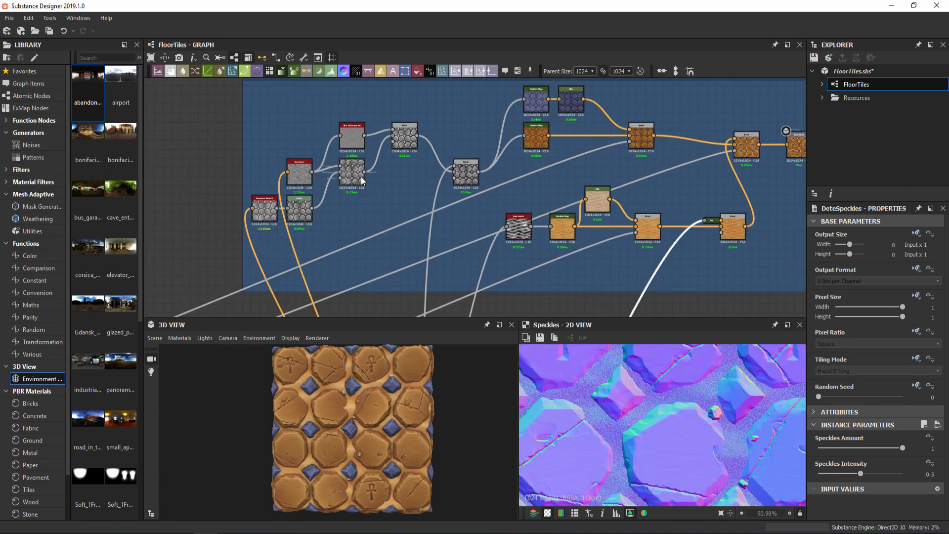
click(262, 199)
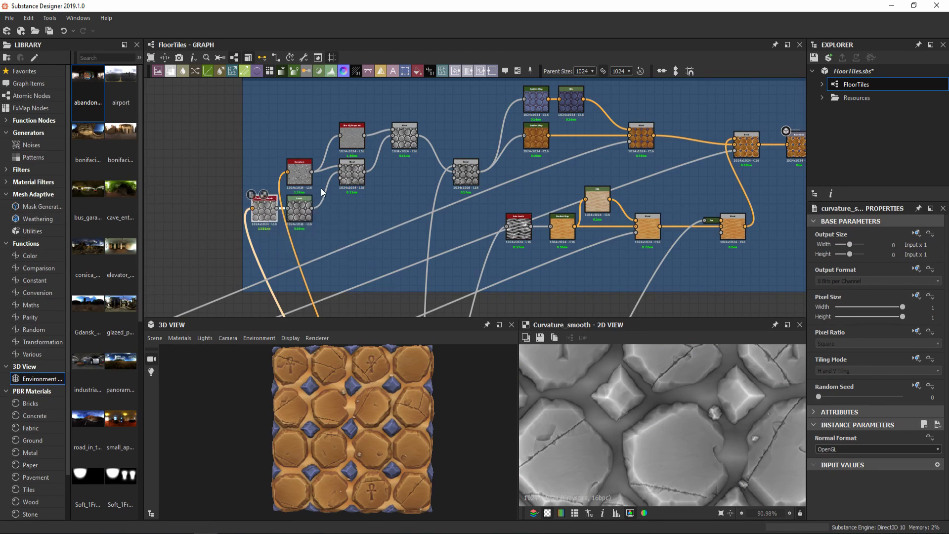
Step: Preview the Curvature, Blur HQ Grayscale, Overlay Blend and orange Gradient Map nodes in the Albedo frame
click(299, 173)
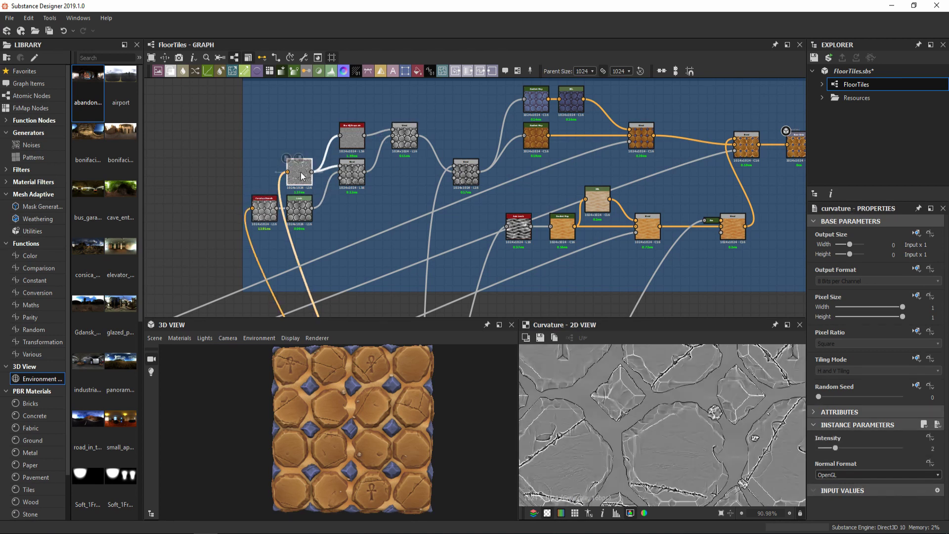
click(351, 142)
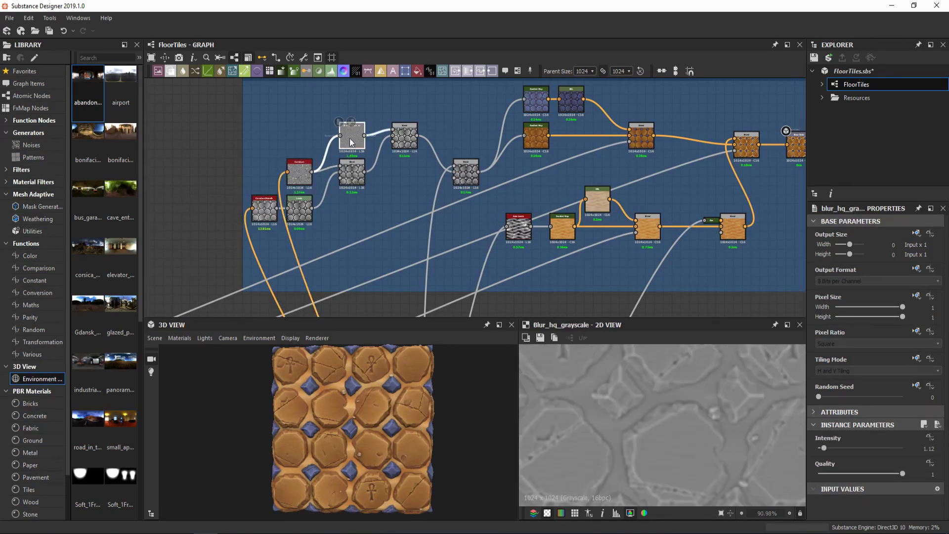
click(401, 143)
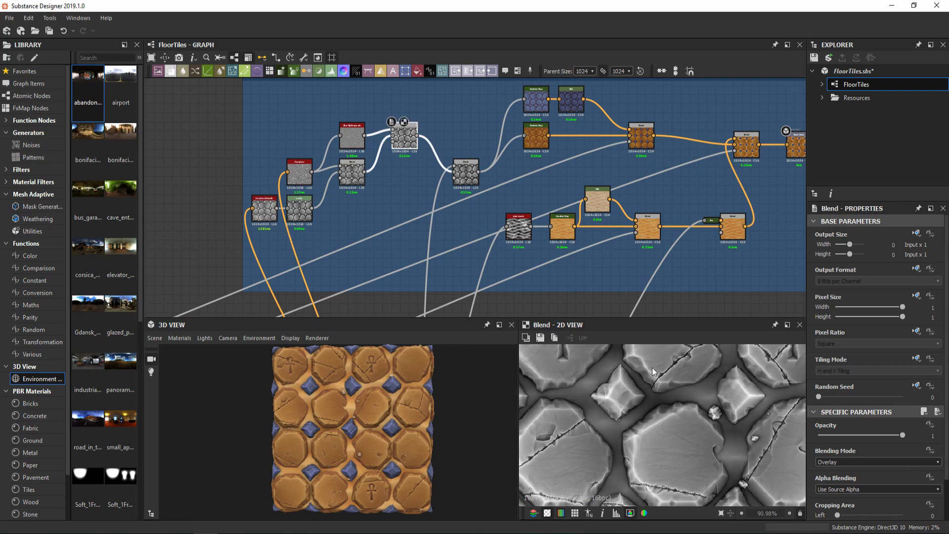
scroll(651, 367, down, 6)
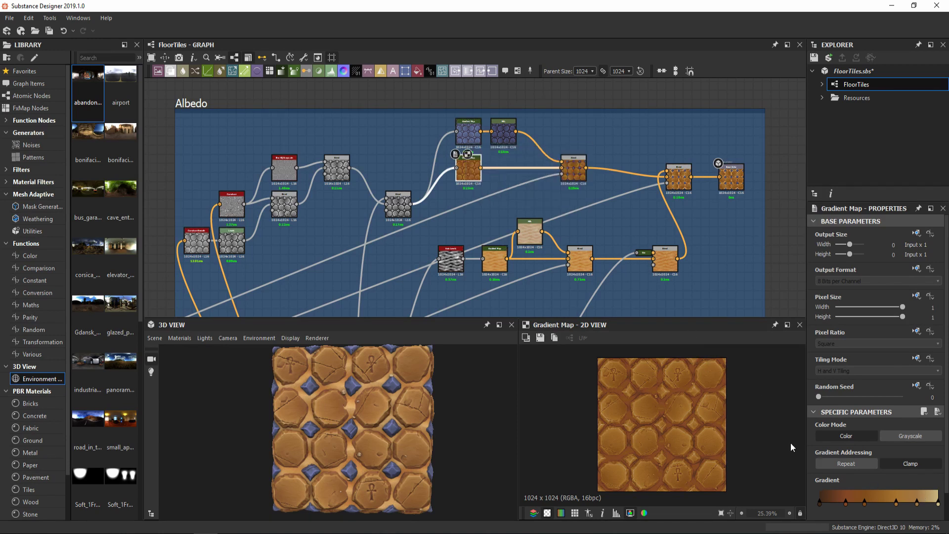
Step: Inspect the orange Gradient Map's color keys in the gradient editor and preview the blue Gradient Map
click(865, 505)
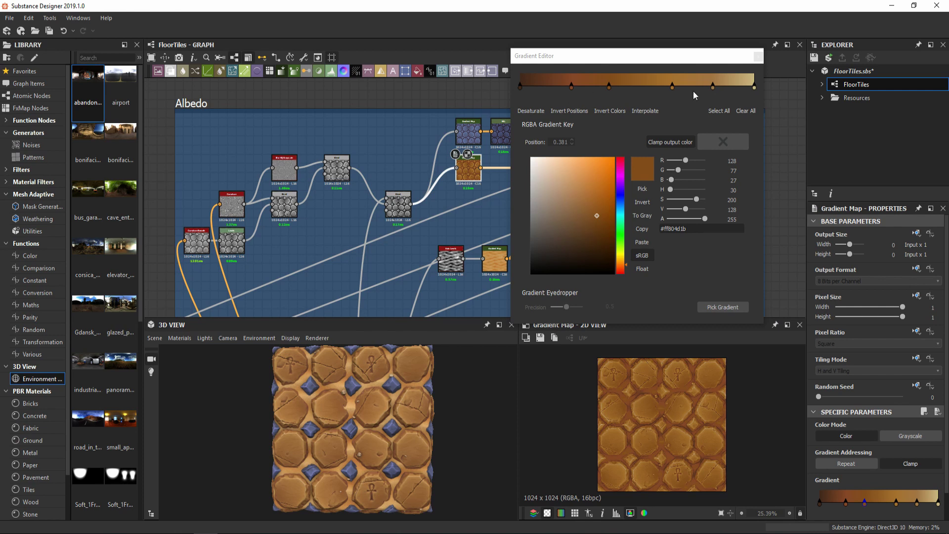
click(672, 87)
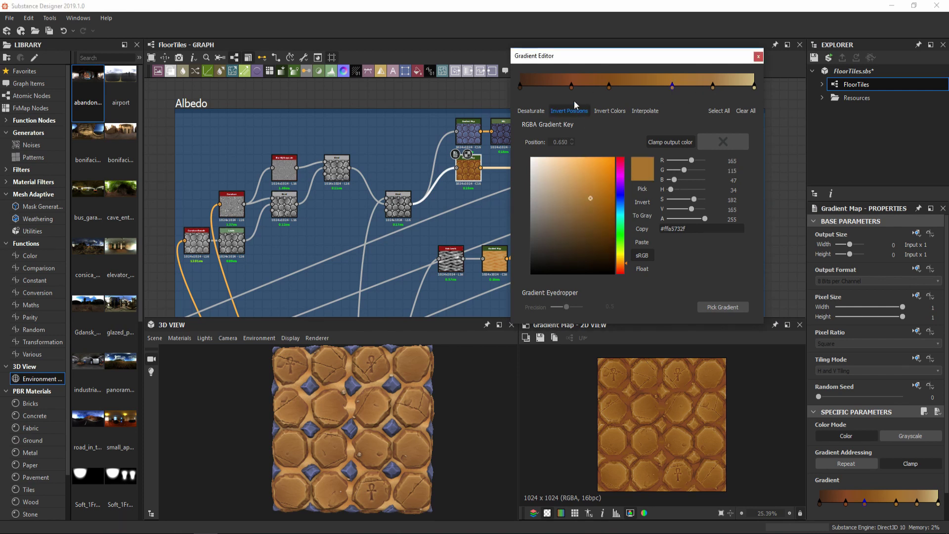
click(571, 87)
click(671, 88)
click(759, 56)
click(471, 141)
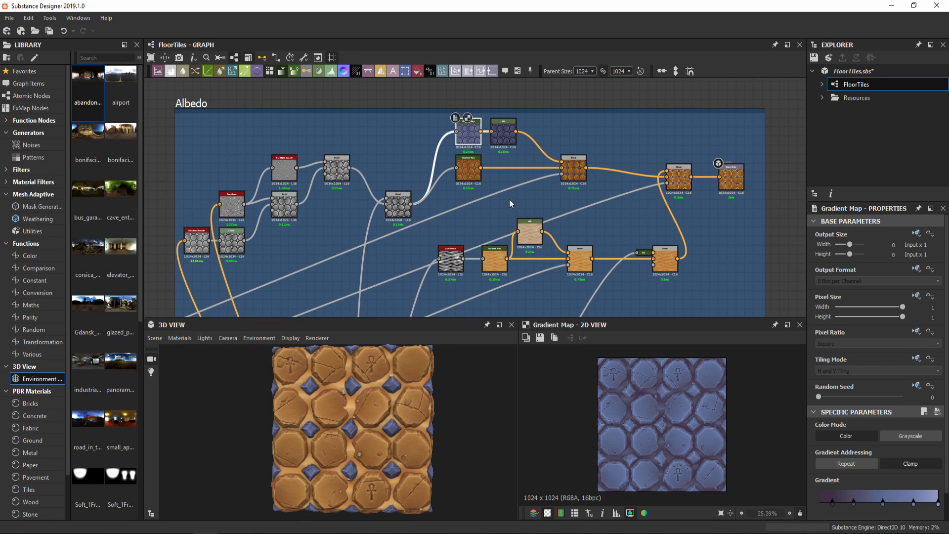
Step: Preview the sand's Auto Levels, Gradient Map, HSL and Blend nodes in the Albedo frame
middle_drag(509, 200, 500, 185)
click(491, 241)
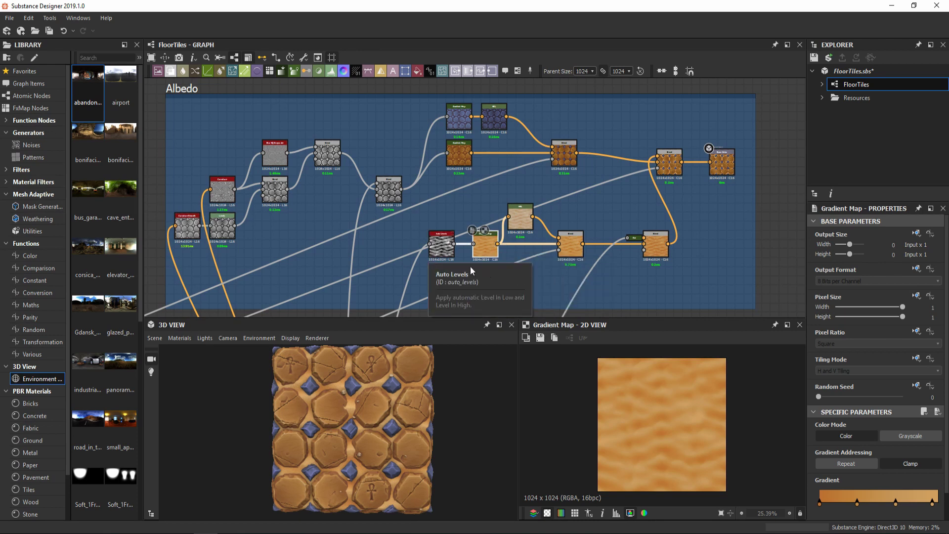
click(448, 244)
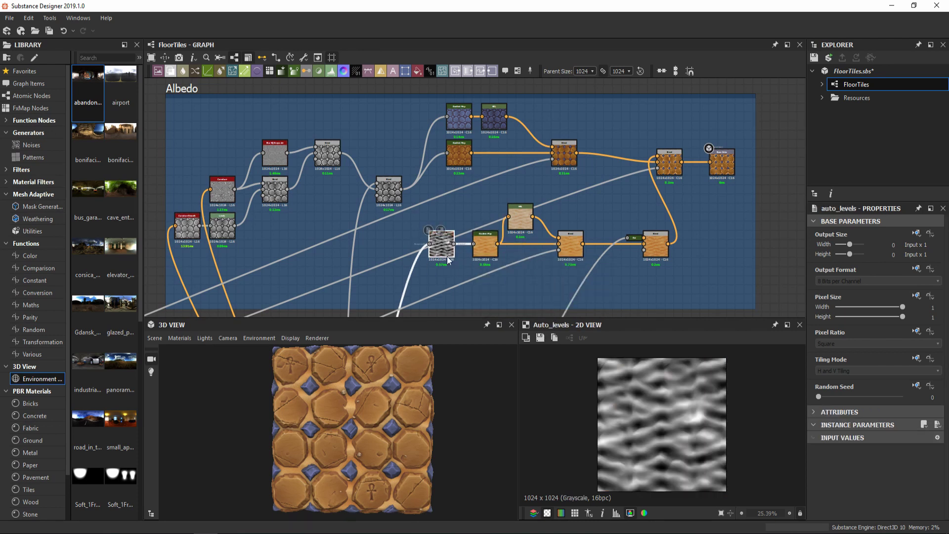
click(490, 247)
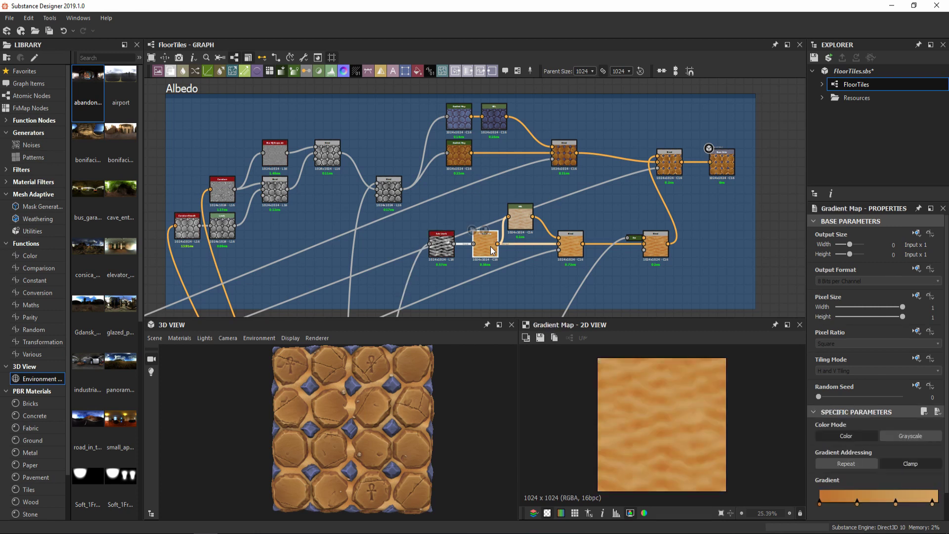
double_click(520, 221)
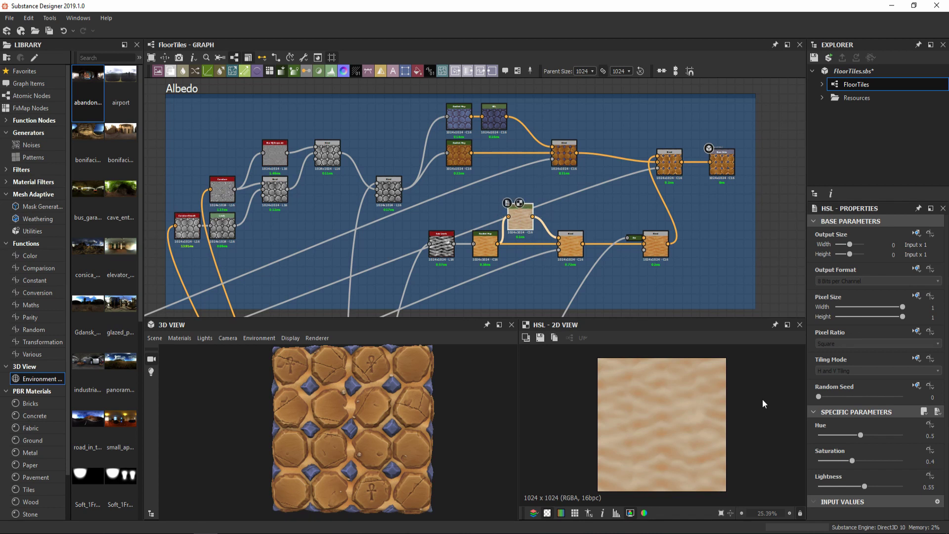
double_click(570, 248)
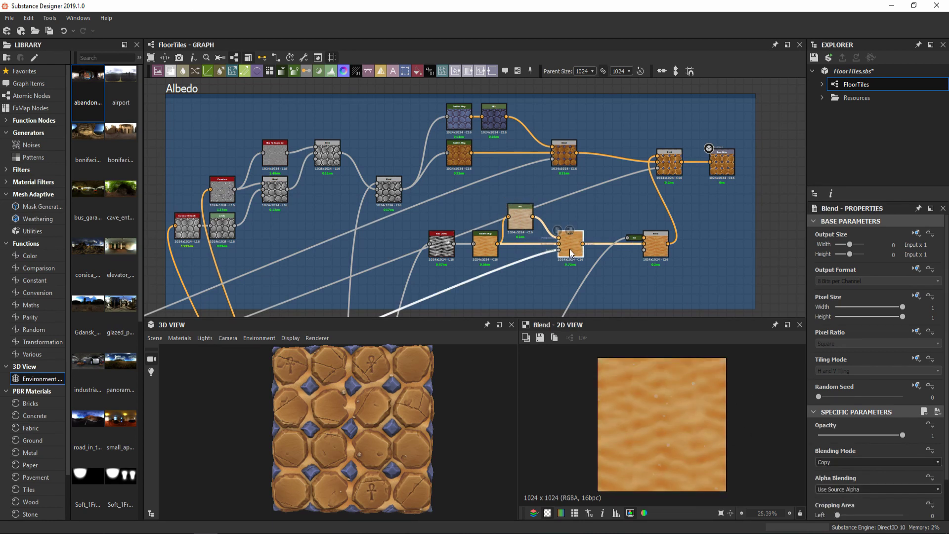
Step: Preview the mask feeding the final albedo Blend and trace it back to its source node outside the Albedo frame
double_click(558, 248)
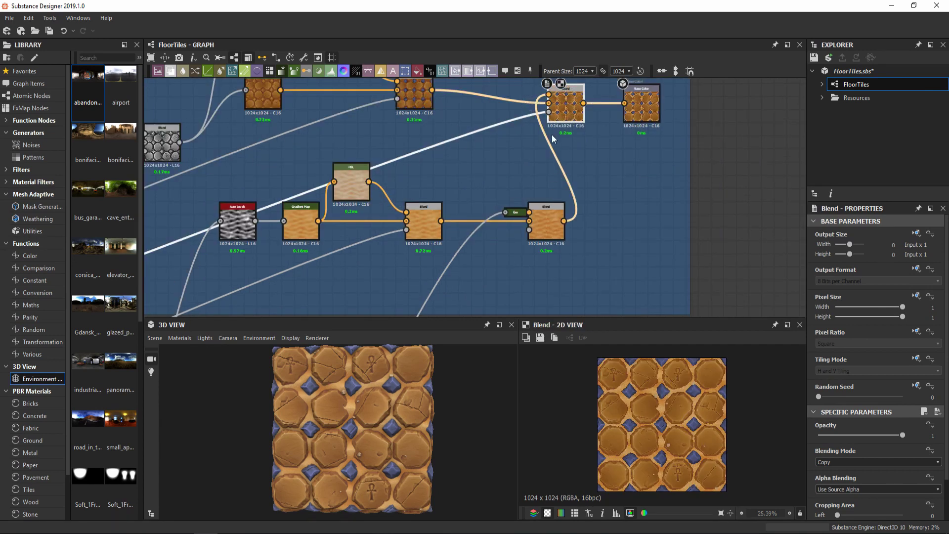
double_click(548, 112)
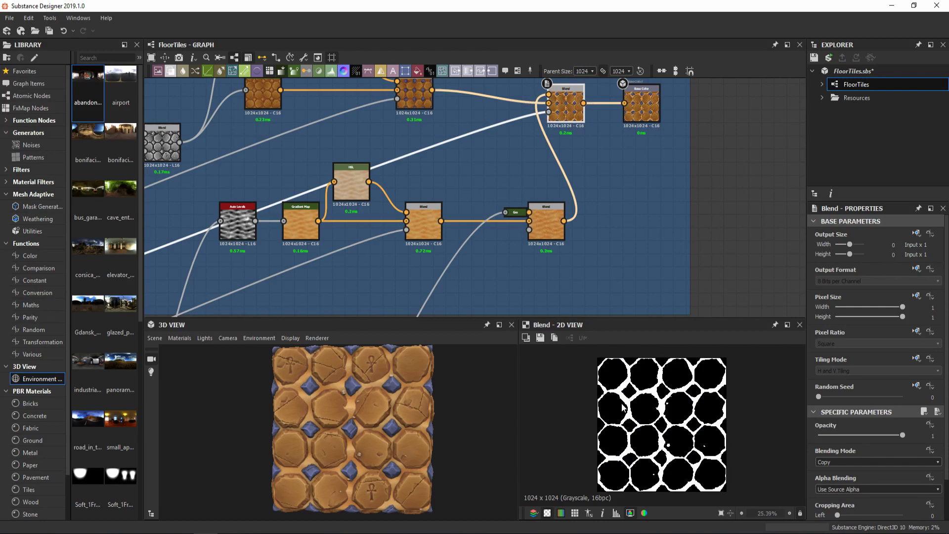
scroll(480, 247, down, 6)
middle_drag(505, 262, 761, 136)
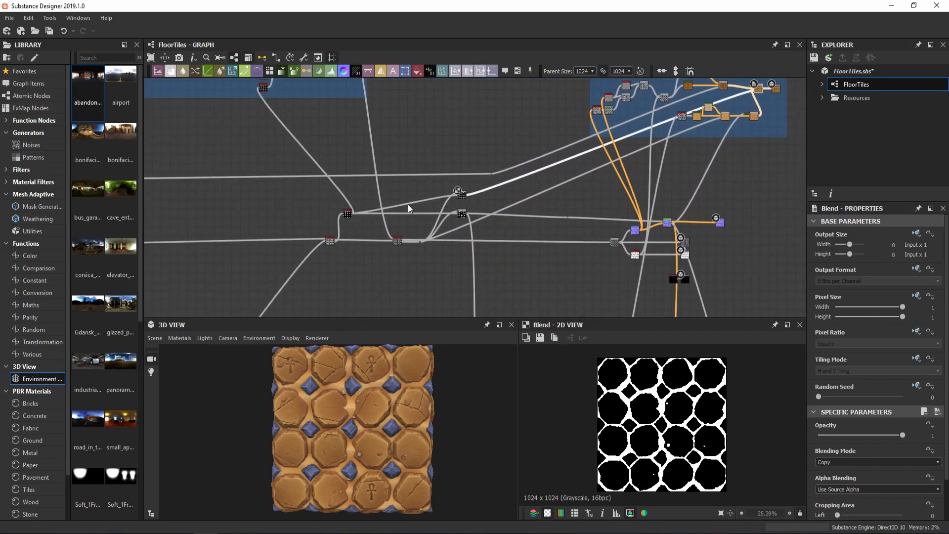
scroll(456, 226, up, 2)
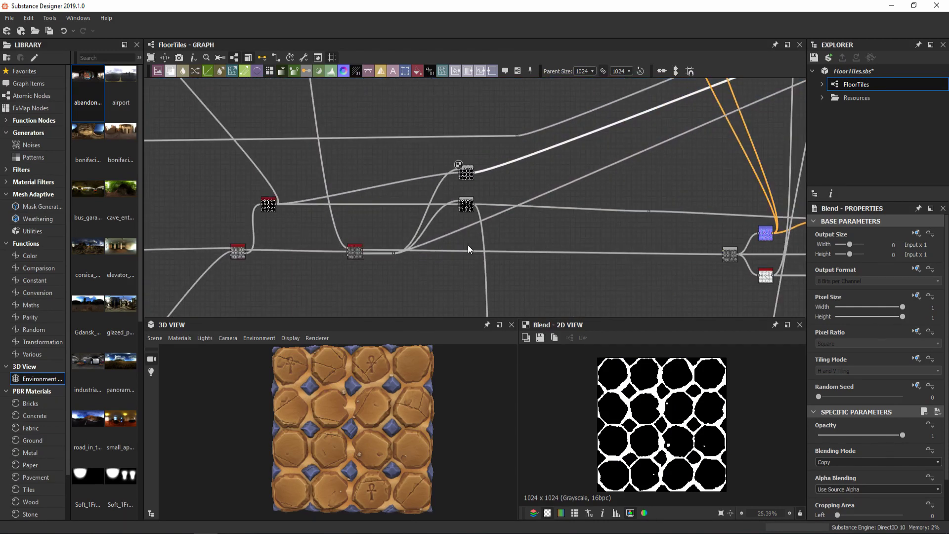
Step: Find the Height Blend node behind the mask and preview its blended height and height mask outputs
scroll(291, 212, down, 4)
middle_drag(314, 208, 394, 197)
scroll(334, 232, up, 5)
double_click(319, 212)
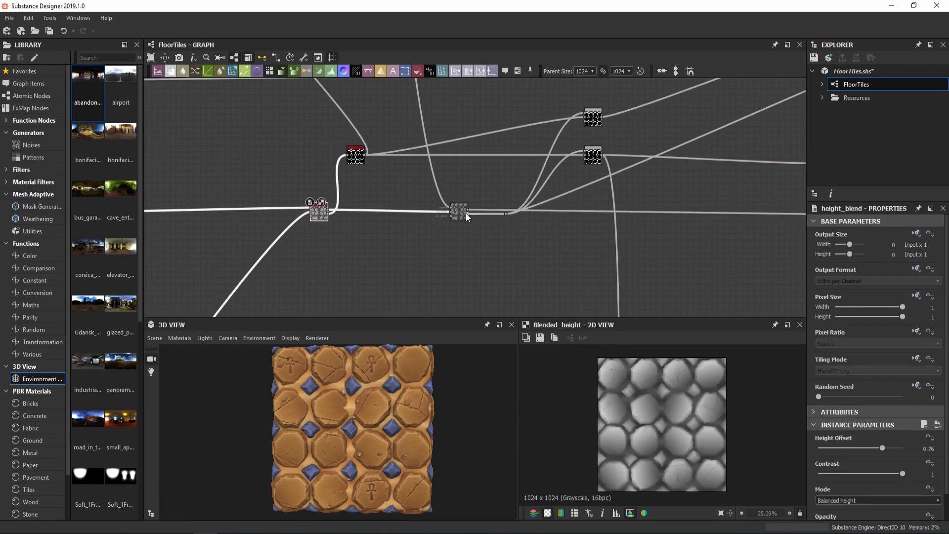
double_click(329, 215)
Step: Preview the Base Color output at the end of the Albedo frame
middle_drag(379, 188, 305, 236)
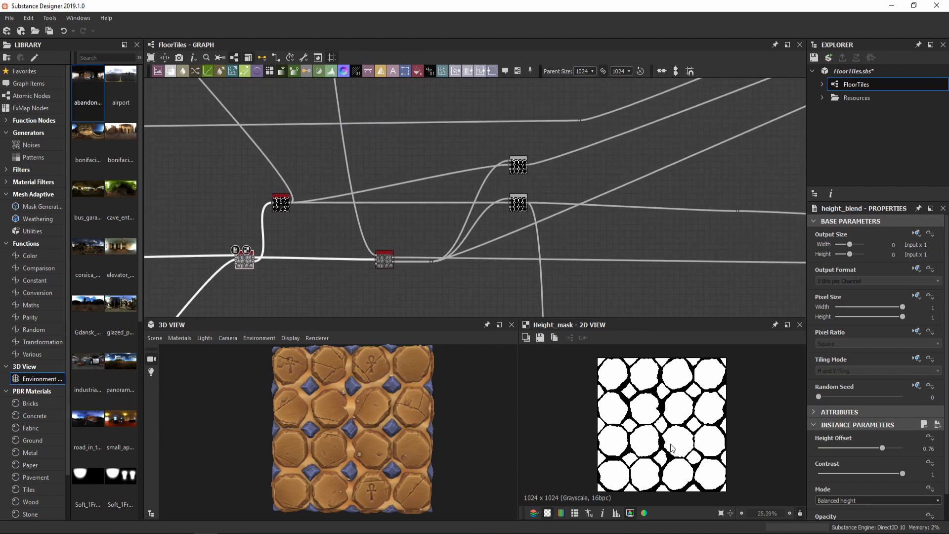
scroll(409, 217, down, 3)
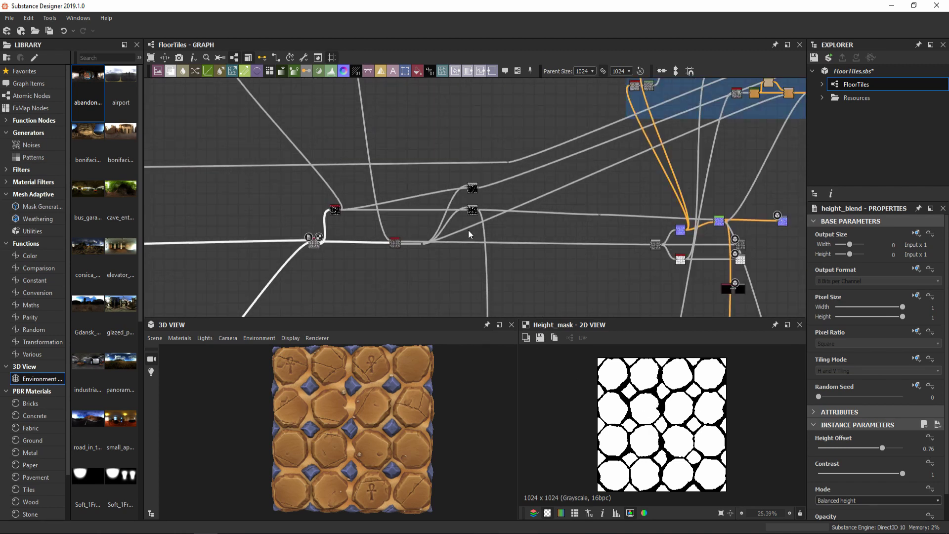
middle_drag(467, 229, 210, 271)
double_click(593, 101)
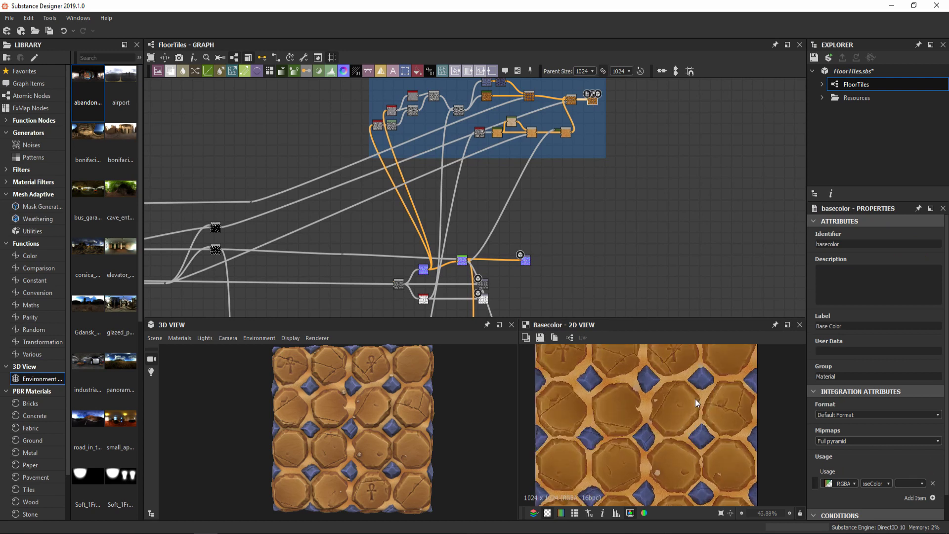
Step: Find the Roughness frame and preview its Curvature Smooth node
middle_drag(583, 271, 608, 196)
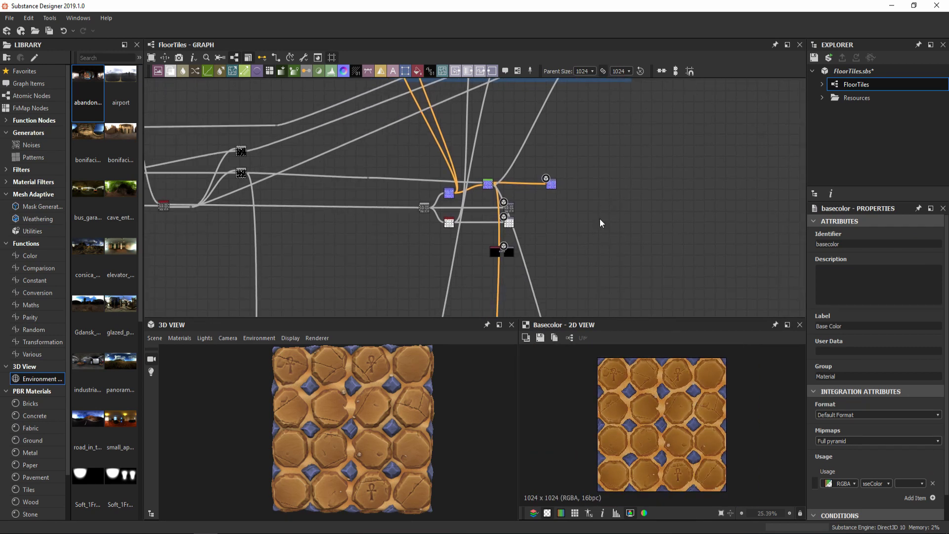
scroll(514, 222, down, 3)
middle_drag(487, 307, 470, 175)
scroll(504, 222, up, 8)
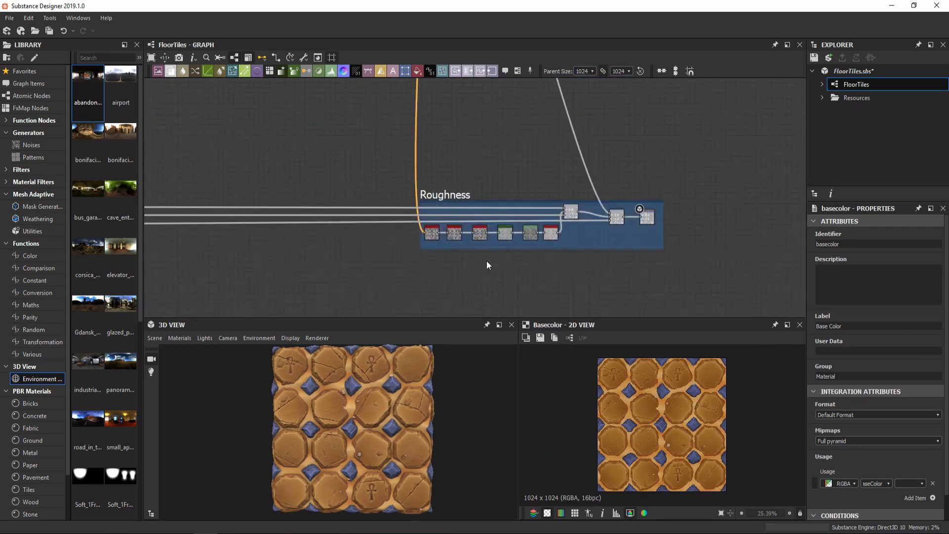
middle_drag(543, 222, 485, 229)
scroll(482, 235, up, 1)
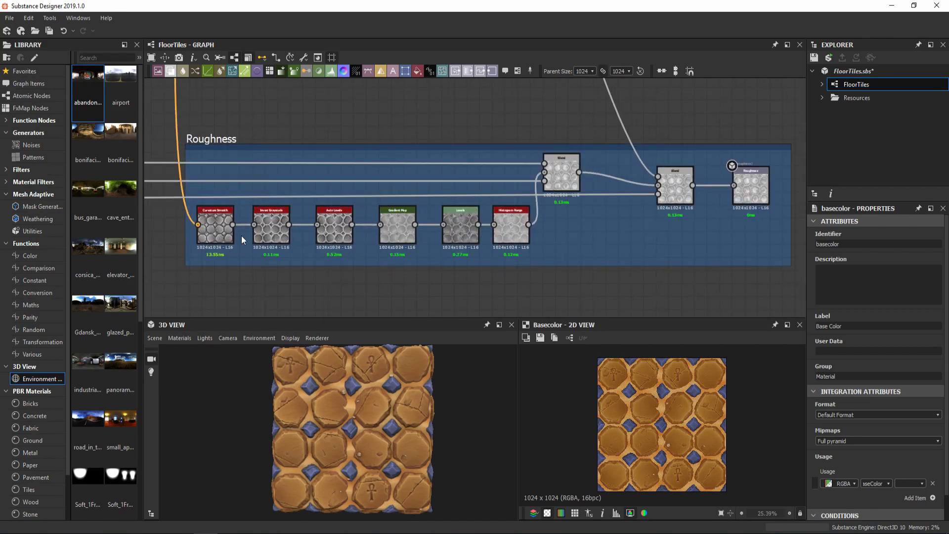
click(220, 234)
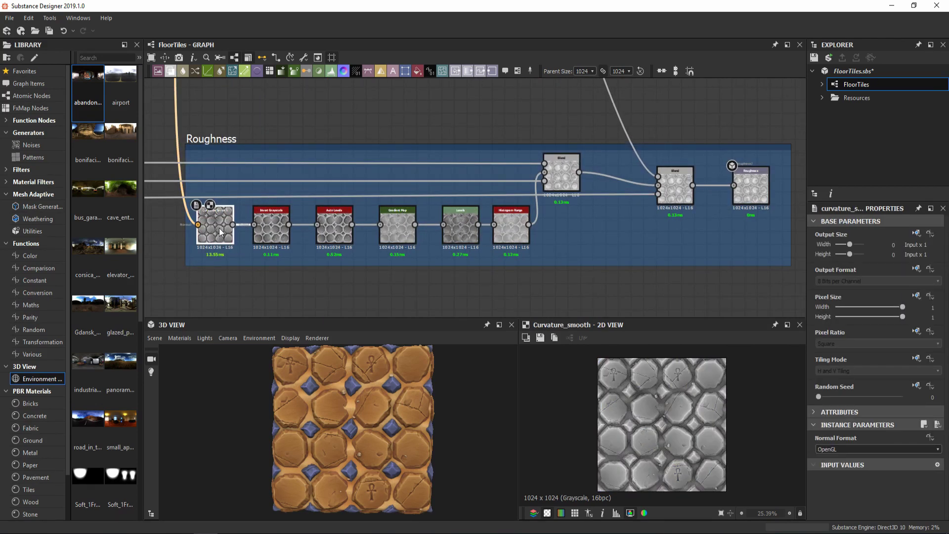
Step: Locate the matching Curvature Smooth node in the Albedo frame and return to the Roughness frame
scroll(233, 177, down, 6)
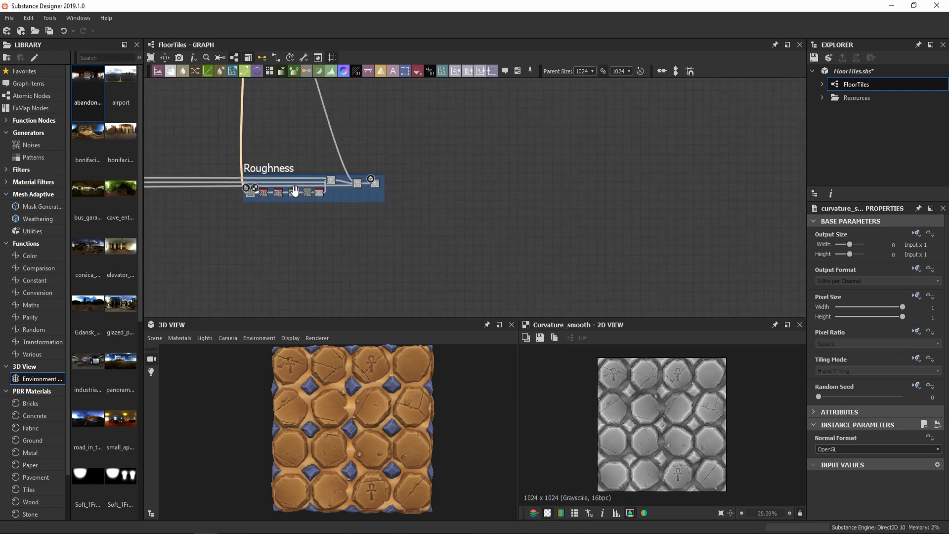
scroll(362, 198, down, 6)
scroll(335, 152, up, 6)
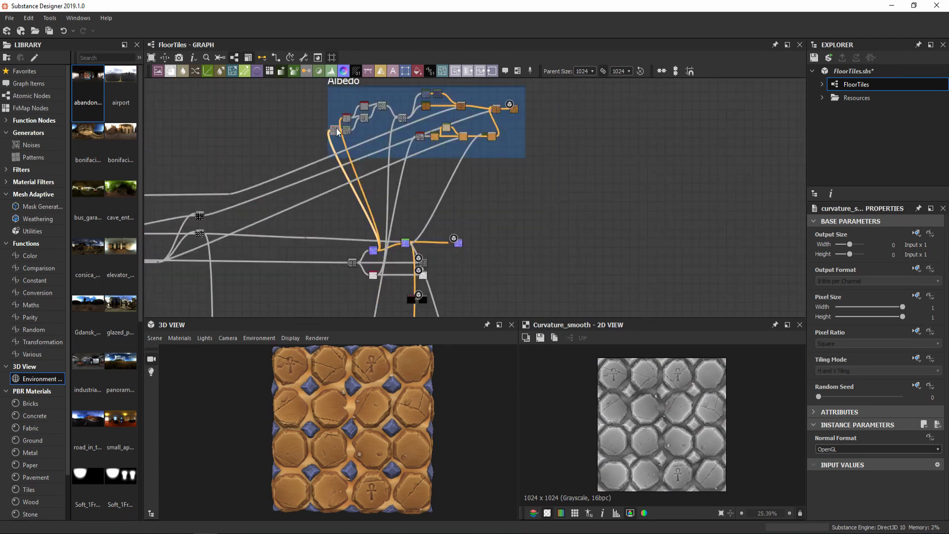
scroll(336, 132, down, 3)
middle_drag(376, 283, 426, 221)
scroll(354, 159, up, 8)
Step: Preview the Invert Grayscale node in the Roughness frame and examine the tile edges and cracks up close
click(369, 144)
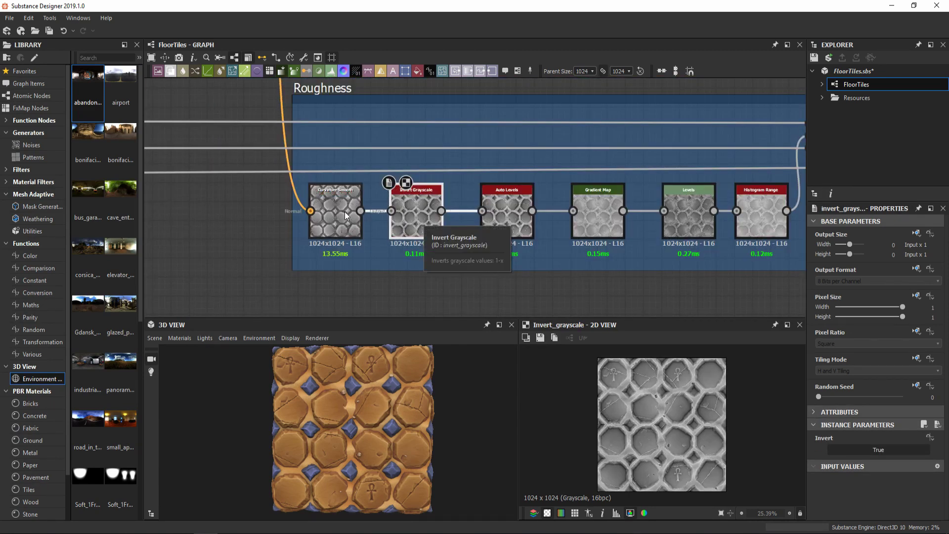
scroll(660, 402, up, 4)
middle_drag(660, 403, 621, 410)
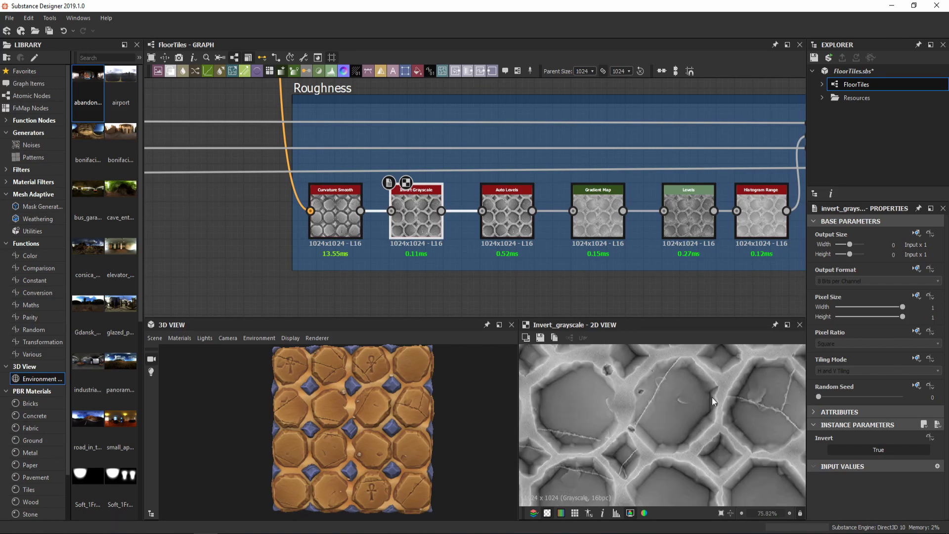
scroll(716, 399, up, 2)
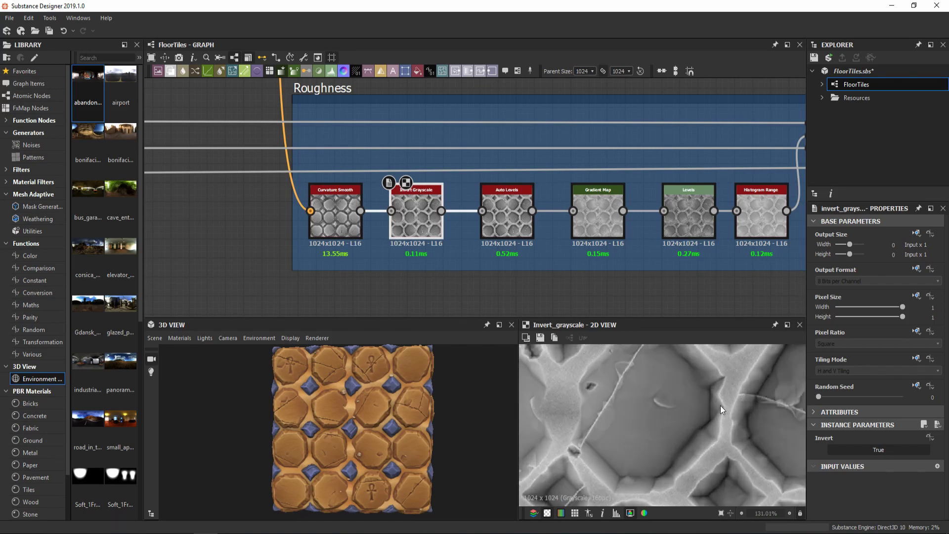
scroll(716, 403, down, 1)
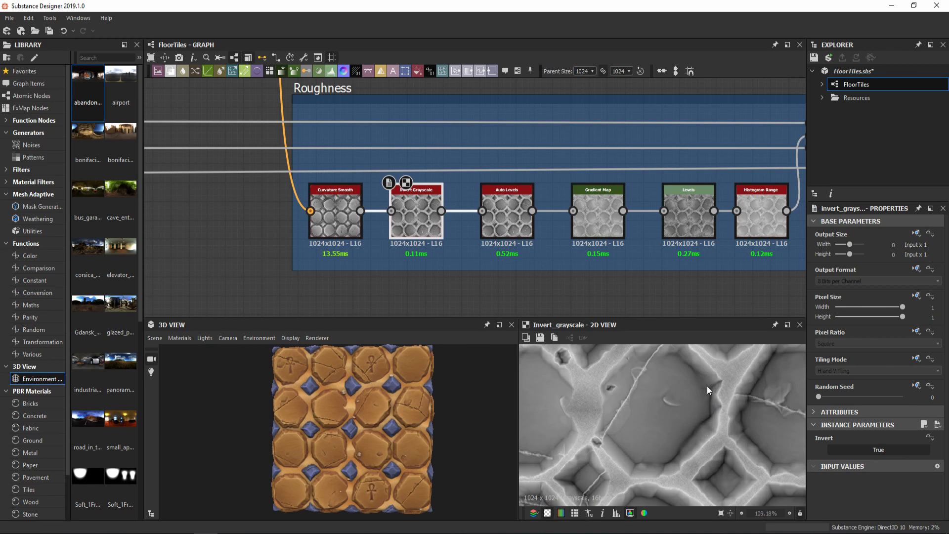
scroll(711, 418, down, 3)
middle_drag(705, 392, 647, 391)
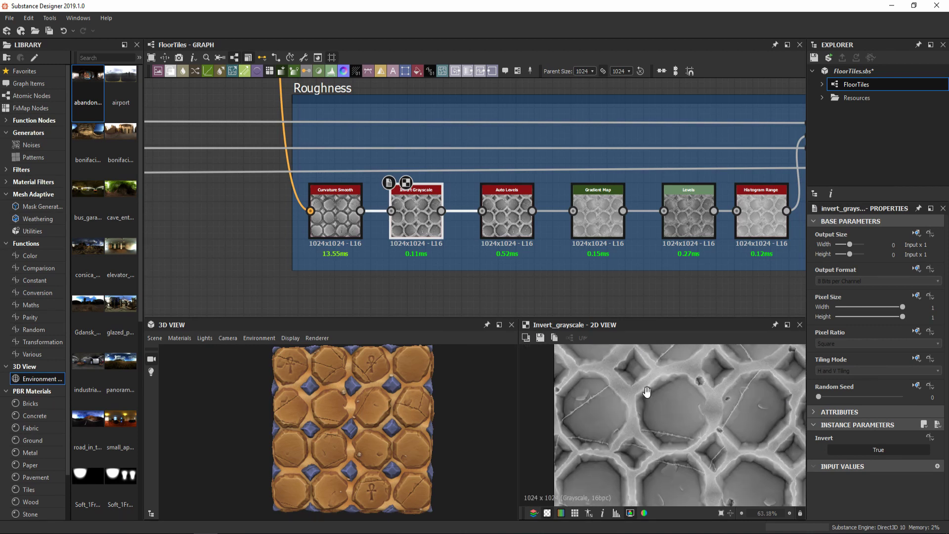
Step: Preview the Auto Levels and grayscale Gradient Map nodes in the Roughness frame
double_click(518, 225)
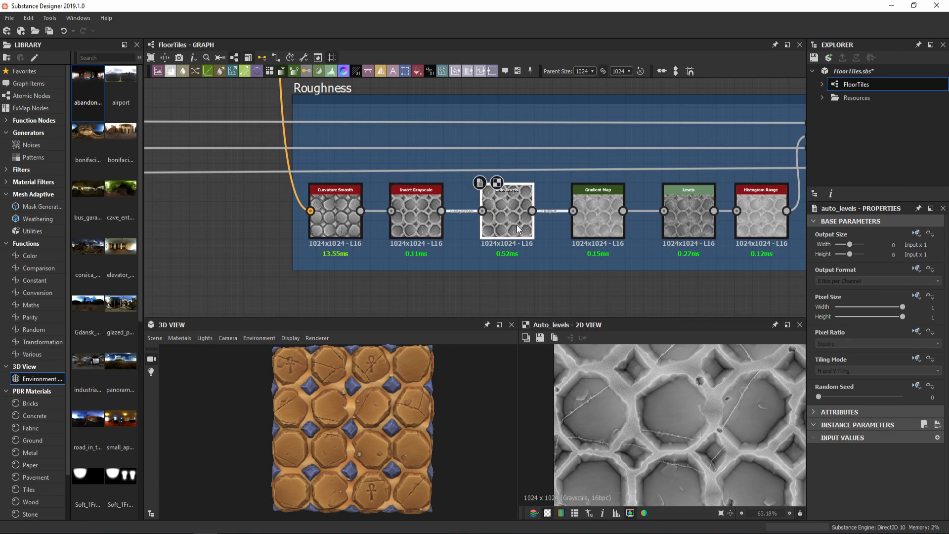
middle_drag(543, 245, 462, 236)
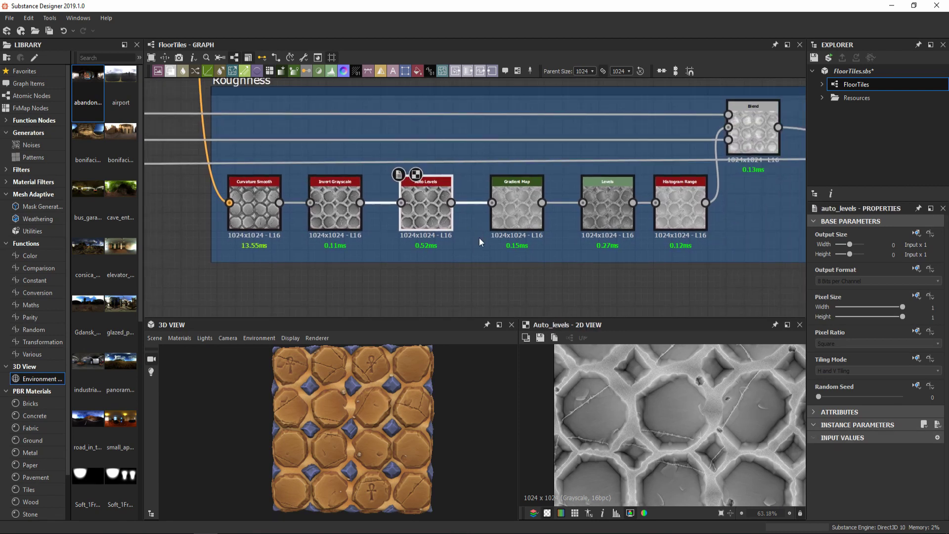
middle_drag(512, 248, 417, 240)
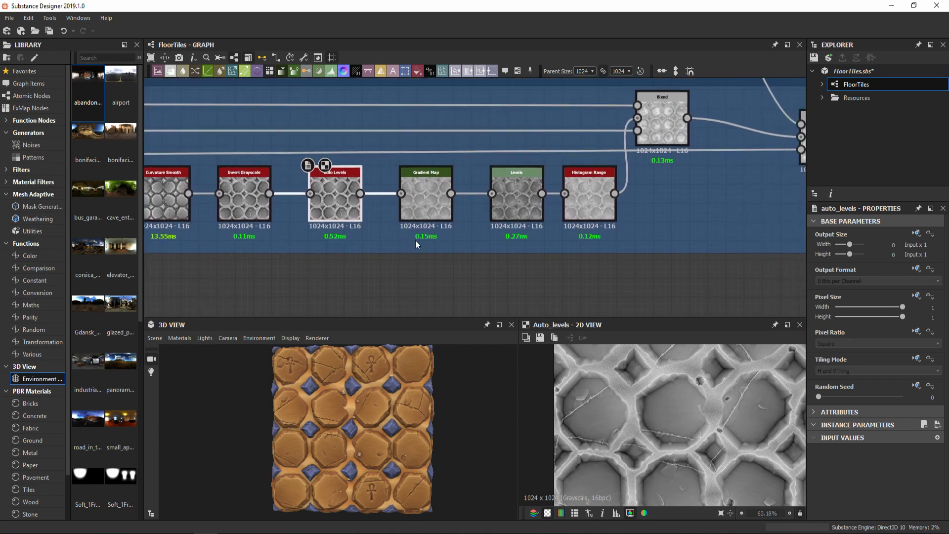
double_click(416, 207)
scroll(701, 402, up, 1)
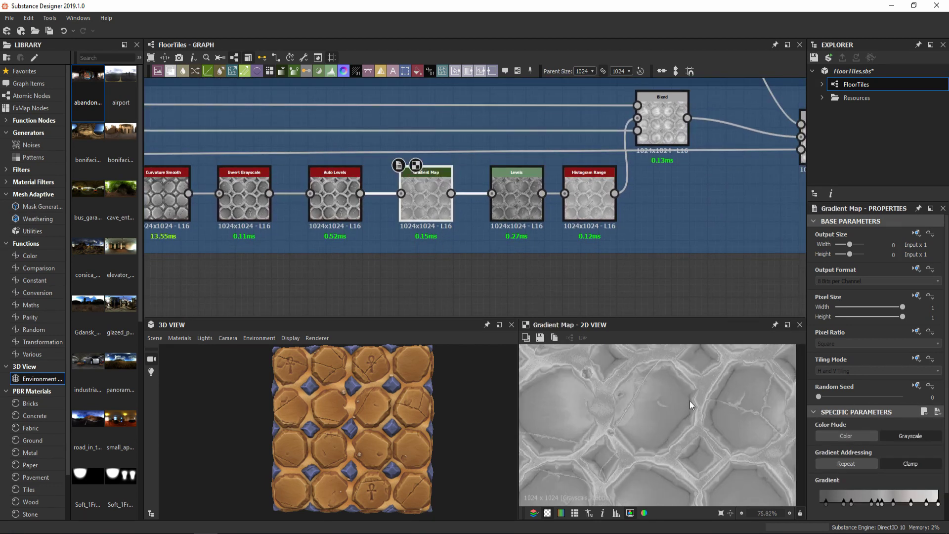
scroll(690, 401, down, 1)
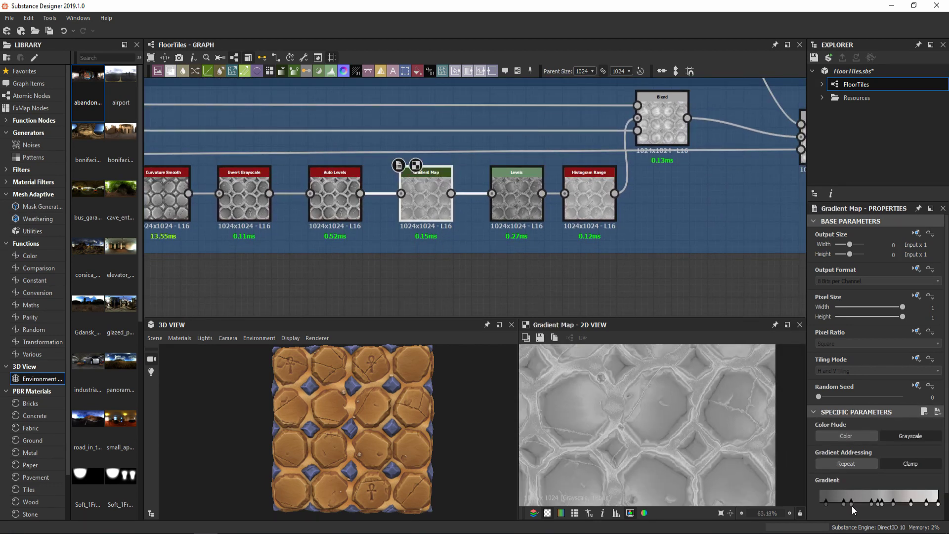
Step: Inspect the roughness Gradient Map's grayscale keys in the gradient editor and preview the Levels node
click(851, 504)
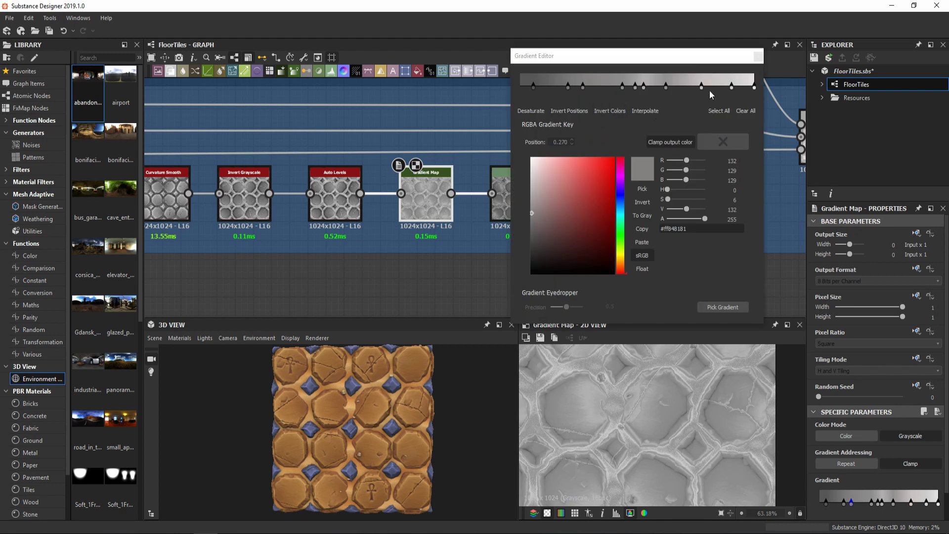
mouse_move(646, 56)
mouse_down()
mouse_move(686, 60)
mouse_move(646, 54)
mouse_up()
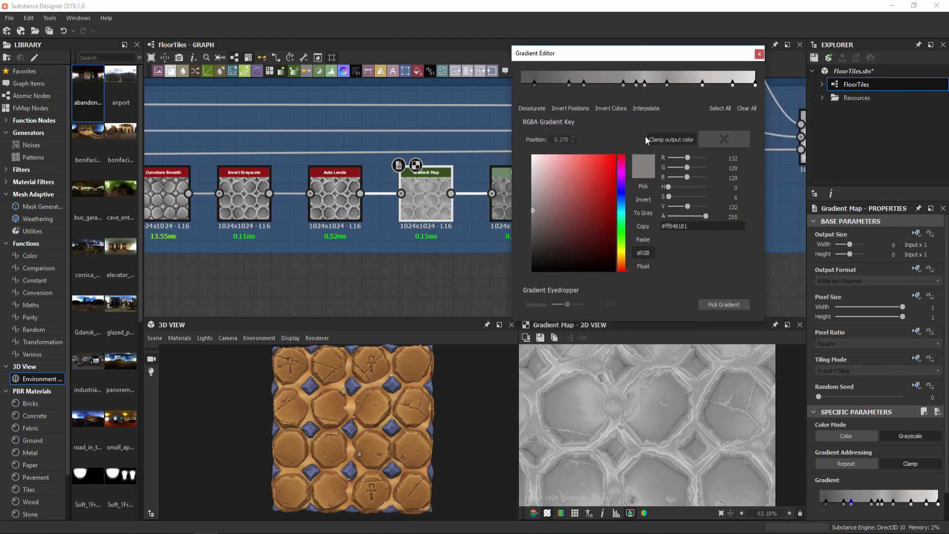
click(759, 54)
double_click(514, 197)
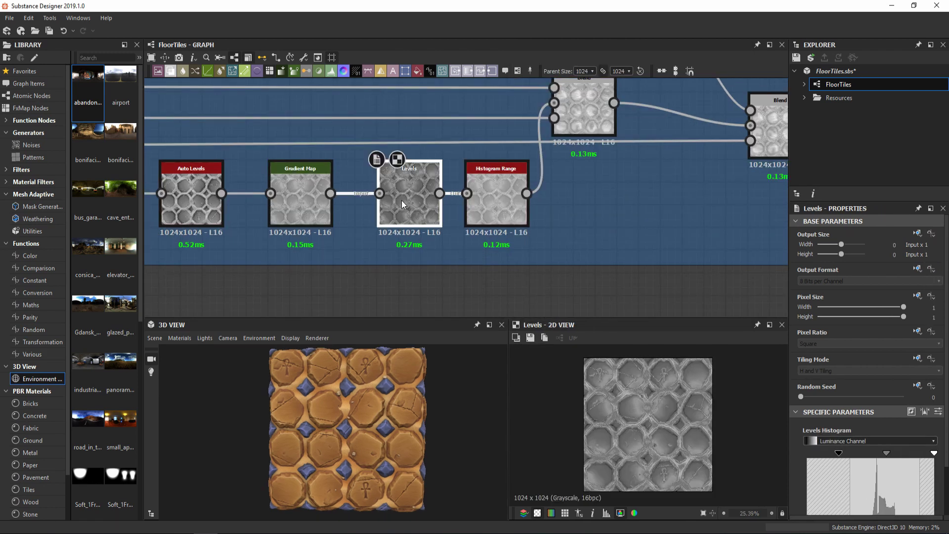
Step: Preview the Histogram Range node and the Blend after it in the Roughness frame, including that Blend's opacity mask
click(472, 195)
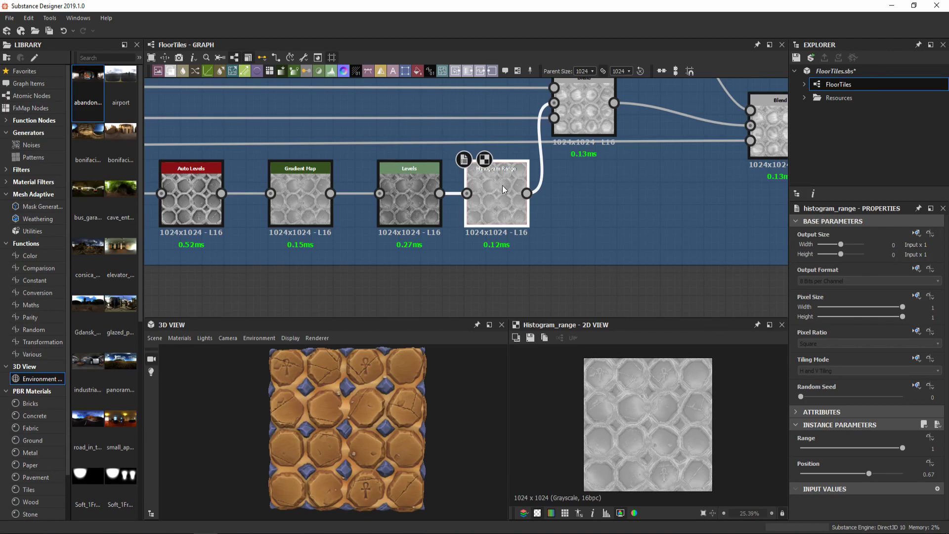
middle_drag(502, 185, 456, 256)
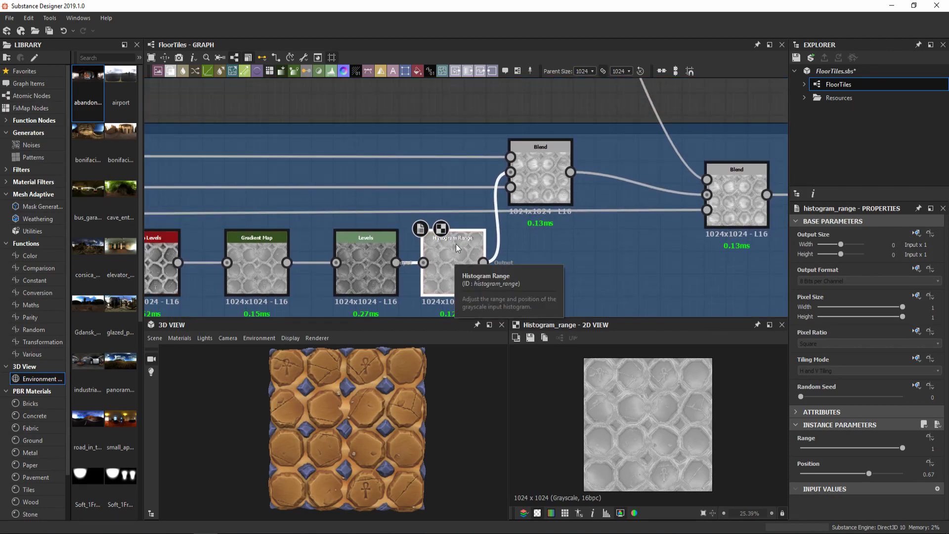
click(543, 170)
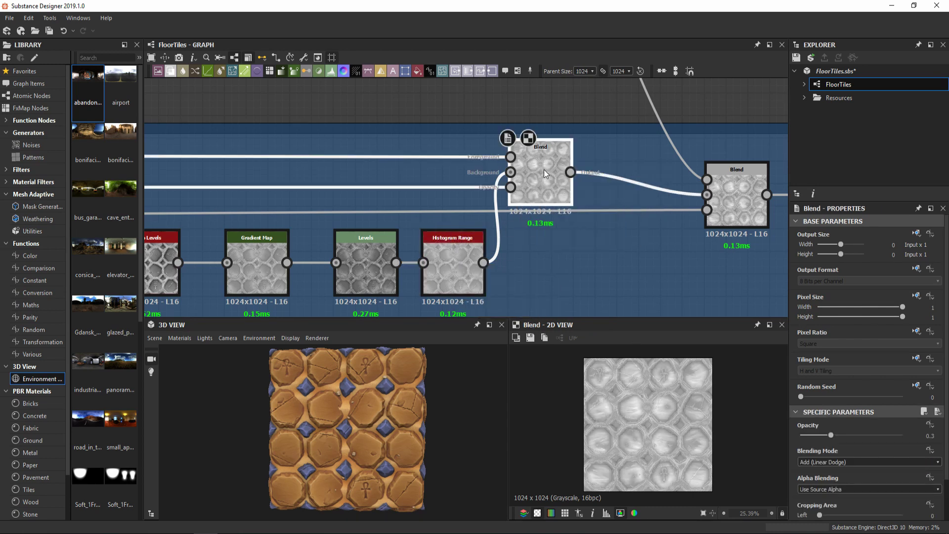
click(510, 188)
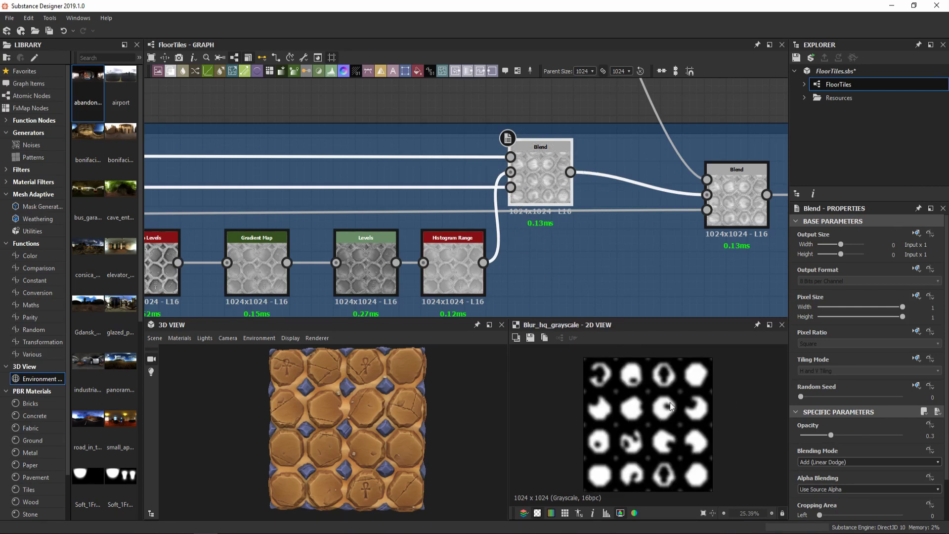
double_click(536, 186)
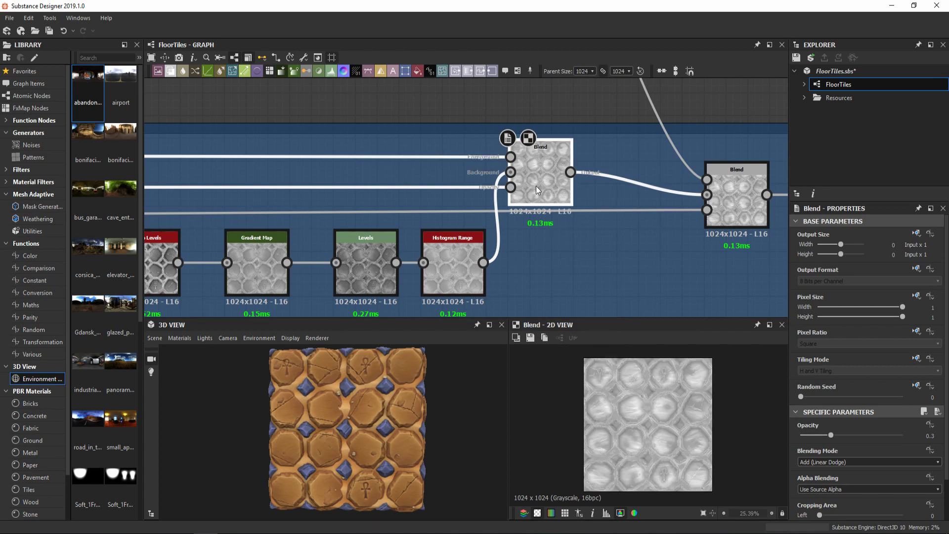
scroll(650, 421, up, 1)
scroll(648, 415, up, 3)
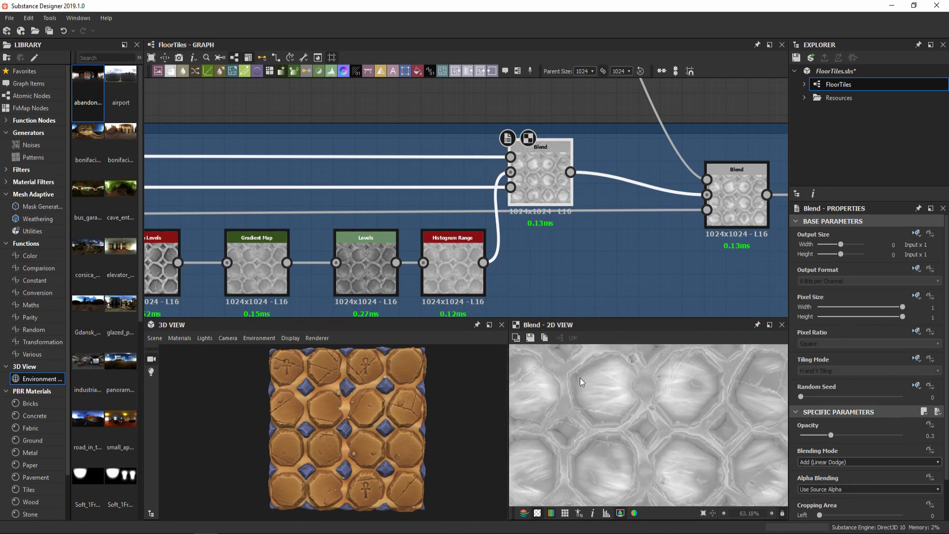
Step: Preview the final Overlay Blend before the Roughness output and the mask feeding its opacity input
middle_drag(642, 384, 723, 444)
middle_drag(694, 376, 584, 330)
scroll(606, 410, down, 2)
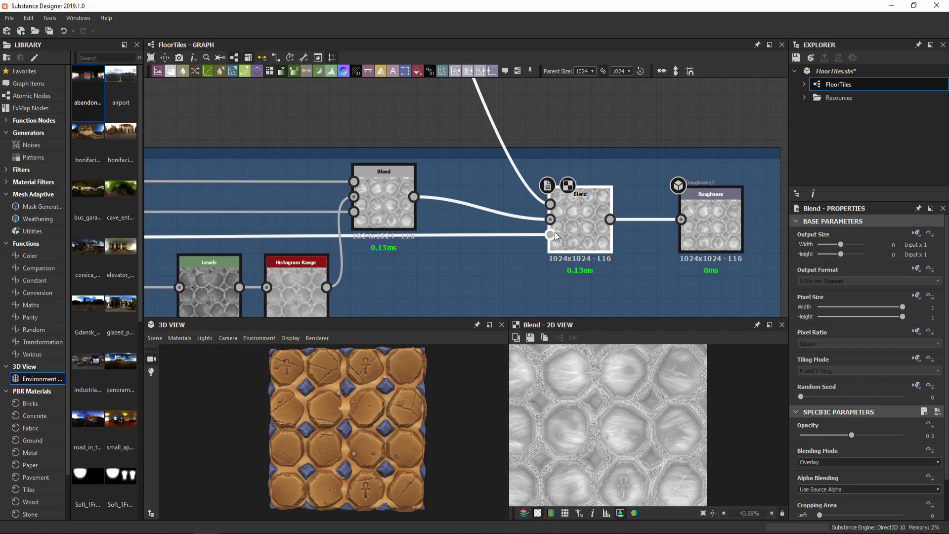
double_click(553, 234)
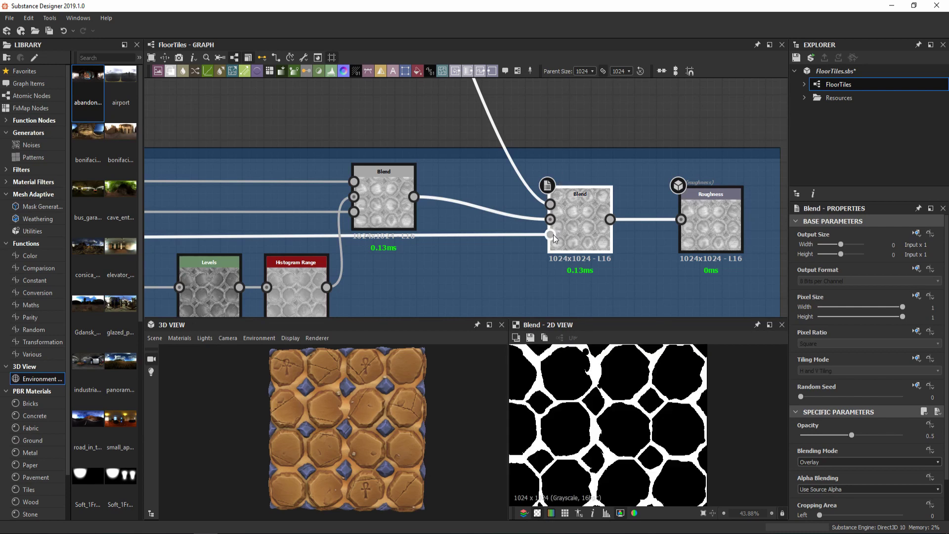
double_click(581, 228)
Step: Trace the final roughness Blend's foreground link back to the DeteSpeckles node and preview its Mask output up close
scroll(581, 230, down, 5)
middle_drag(532, 101, 598, 216)
middle_drag(496, 87, 547, 276)
middle_drag(475, 115, 510, 254)
middle_drag(479, 87, 515, 242)
scroll(489, 146, up, 5)
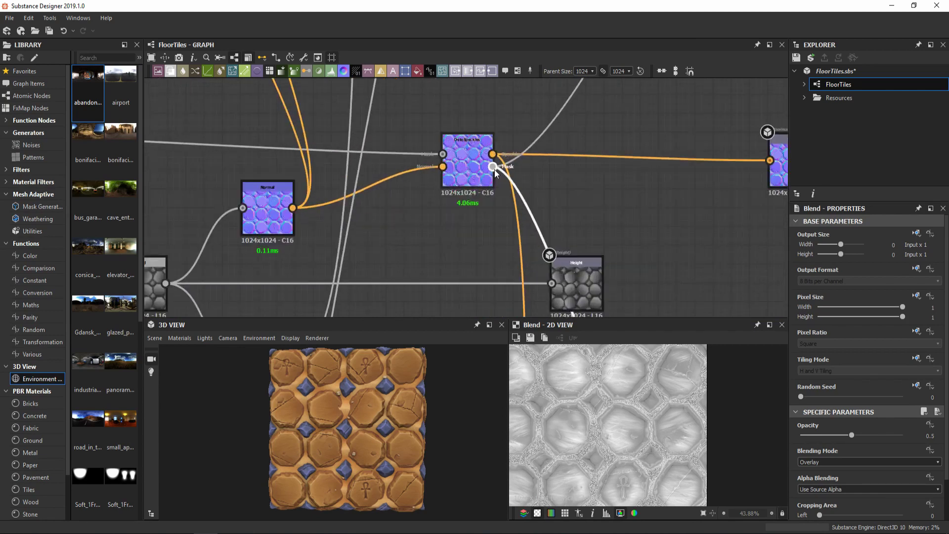
double_click(494, 168)
scroll(610, 390, up, 6)
Step: Return to the Roughness frame, examine the final Blend's result up close, and inspect the material on the 3D cube
scroll(612, 283, down, 5)
middle_drag(612, 284, 499, 79)
middle_drag(618, 308, 523, 119)
middle_drag(564, 306, 498, 87)
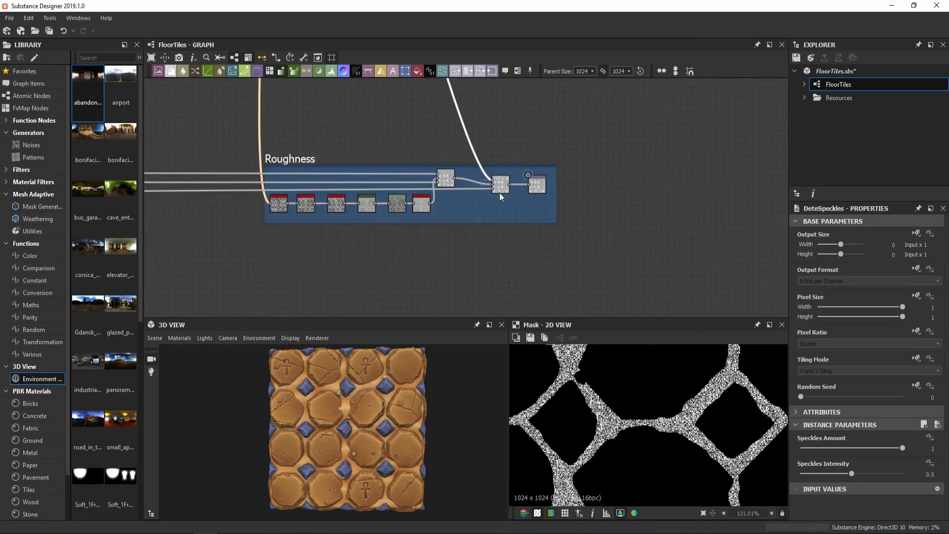
scroll(499, 197, up, 5)
double_click(501, 164)
scroll(631, 382, up, 1)
middle_drag(631, 382, 725, 410)
scroll(722, 411, down, 5)
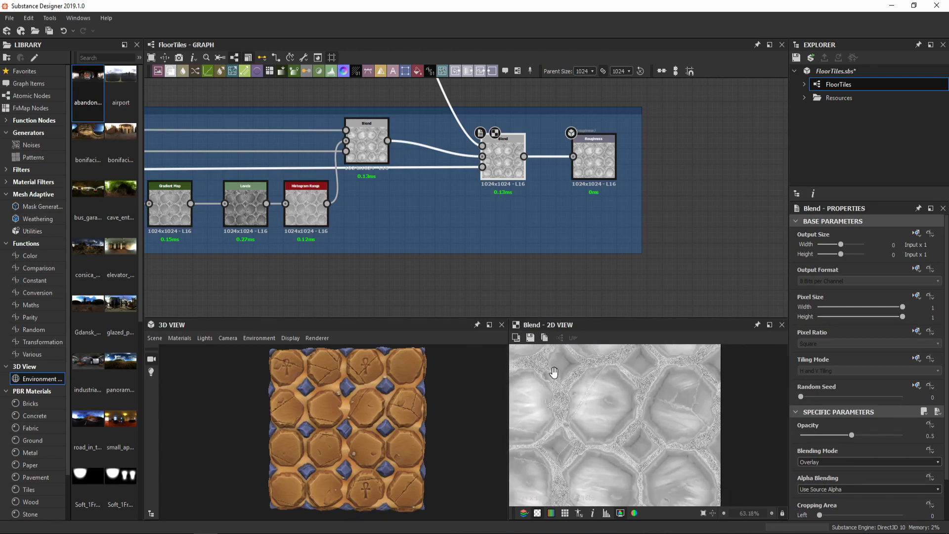
middle_drag(554, 372, 585, 354)
scroll(377, 403, up, 3)
drag(425, 416, 330, 406)
scroll(330, 407, down, 5)
Step: Preview the star-shaped Blend above the Pattern Generator frame and connect its output to the Tile Sampler's first input
scroll(369, 263, down, 10)
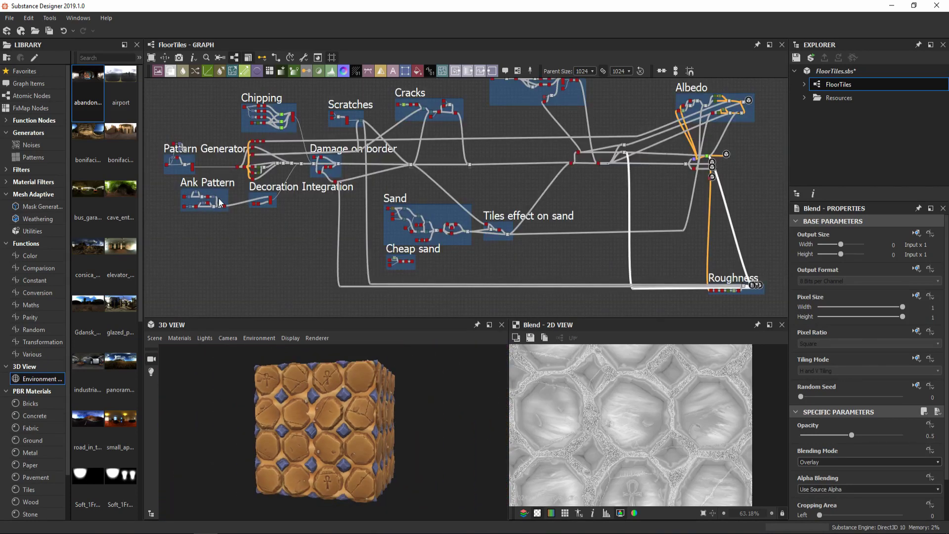
scroll(219, 203, up, 6)
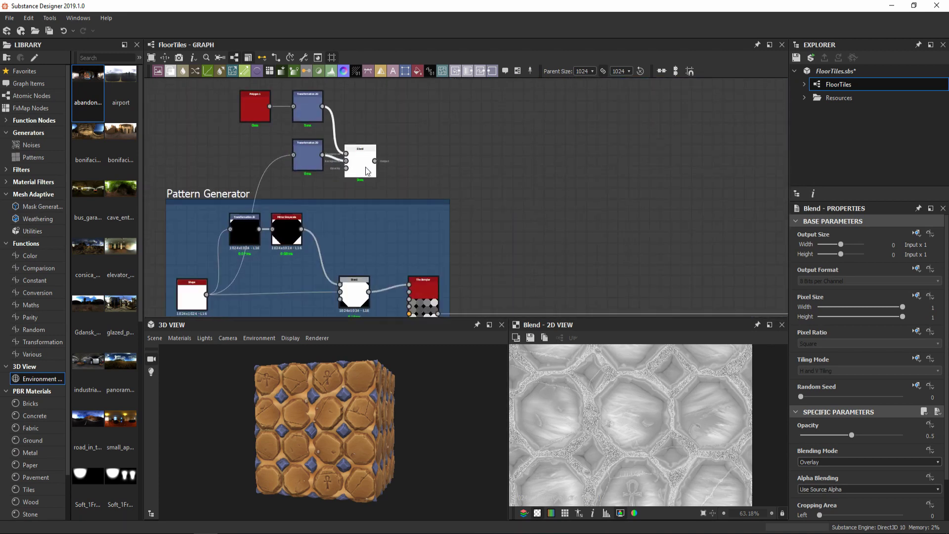
double_click(367, 171)
click(375, 161)
middle_drag(420, 177, 423, 89)
scroll(391, 191, up, 2)
click(410, 216)
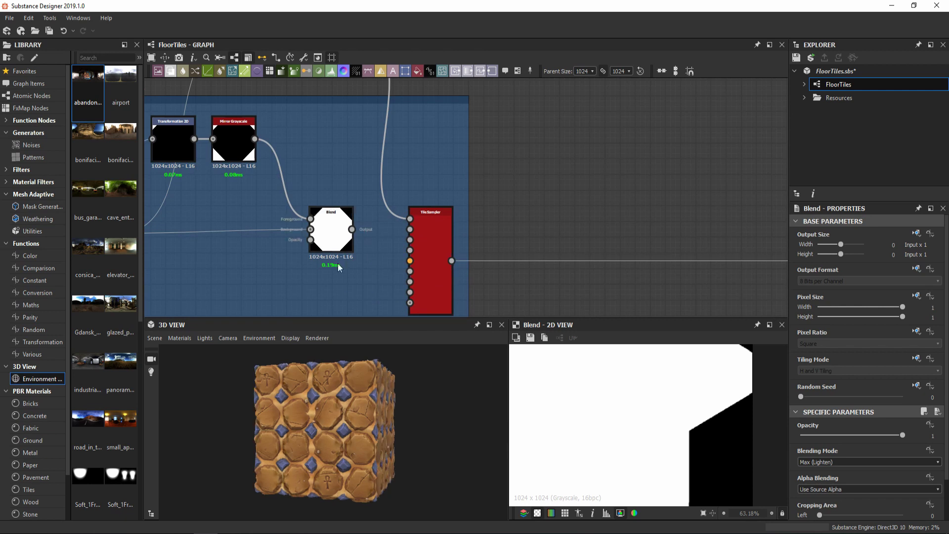
Step: Set the Position of the Histogram Select node after the flood fill's Auto Levels to 0.71
scroll(268, 286, down, 7)
middle_drag(592, 194, 358, 156)
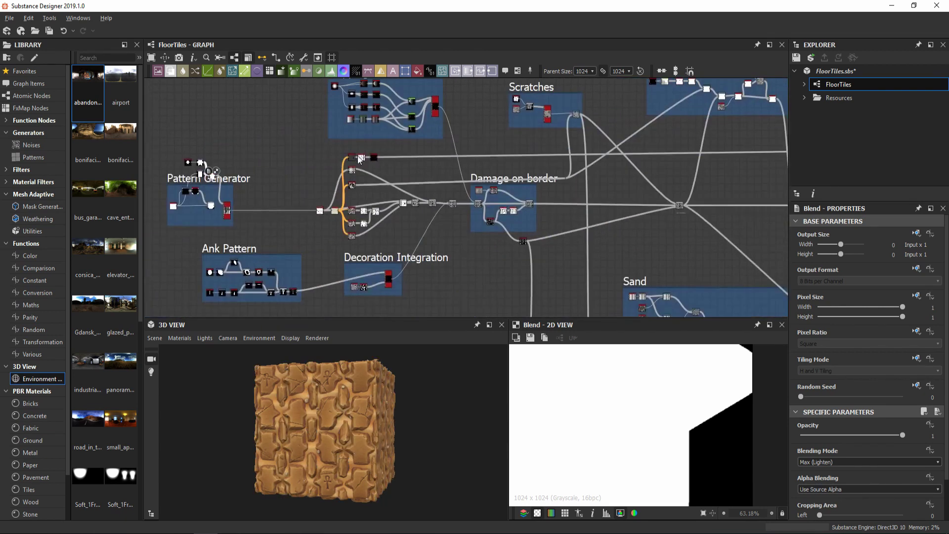
scroll(357, 155, up, 8)
click(521, 148)
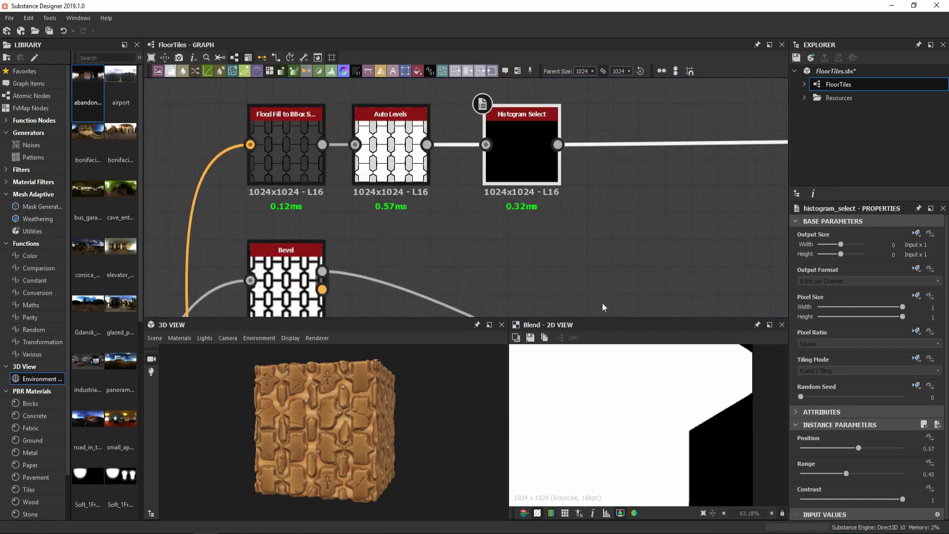
drag(858, 447, 872, 448)
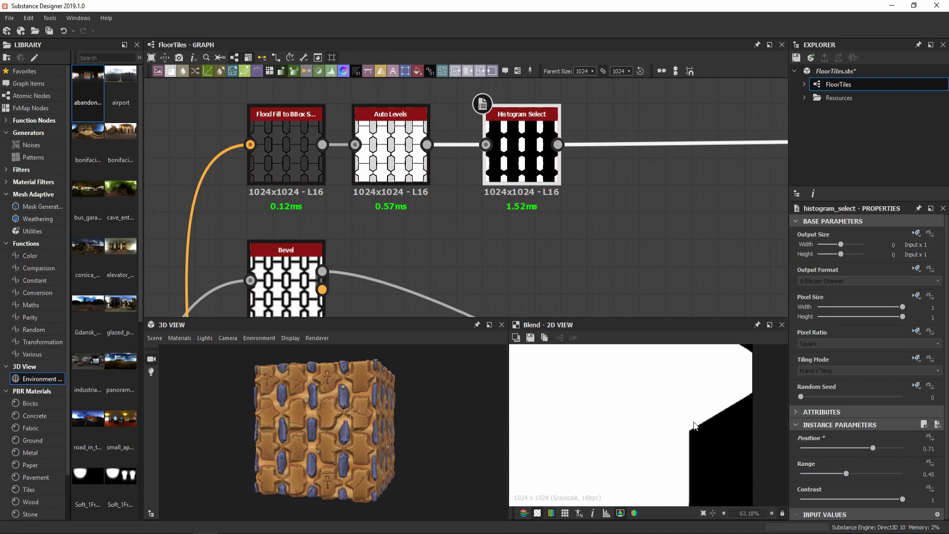
Step: Examine the flood fill nodes with the star-shaped tile pattern and inspect the tiles on the 3D cube
scroll(380, 446, down, 4)
scroll(328, 431, up, 4)
scroll(450, 267, down, 7)
middle_drag(445, 304, 563, 201)
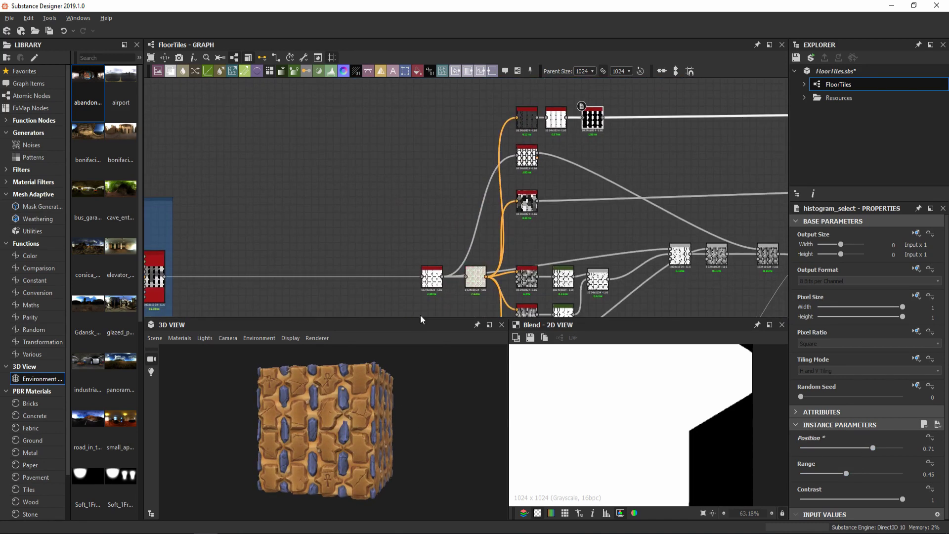
scroll(372, 414, up, 5)
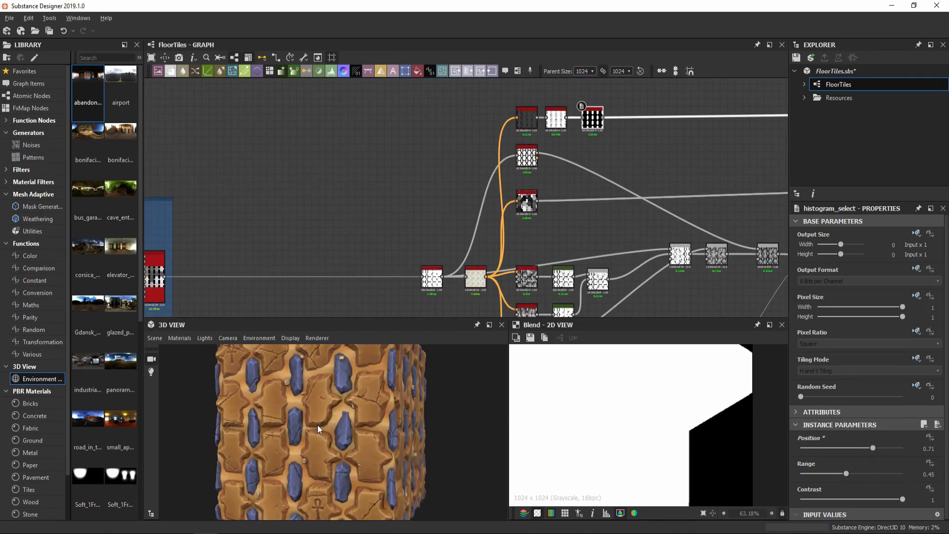
scroll(317, 426, down, 5)
mouse_move(318, 419)
mouse_down()
mouse_move(363, 419)
mouse_move(326, 419)
mouse_up()
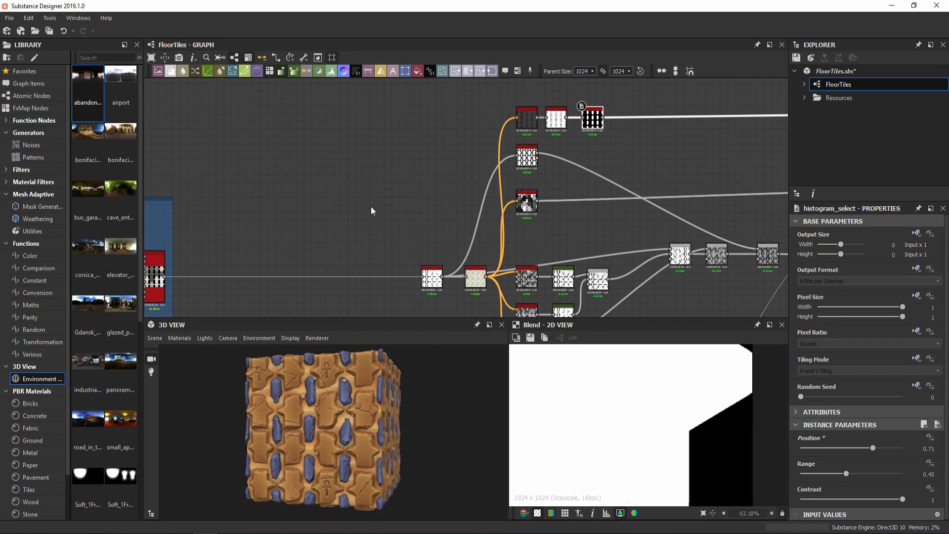
Step: Set the Height Offset of the Height Blend node that merges the sand with the tiles to 0.67
scroll(371, 206, down, 6)
middle_drag(737, 257, 472, 210)
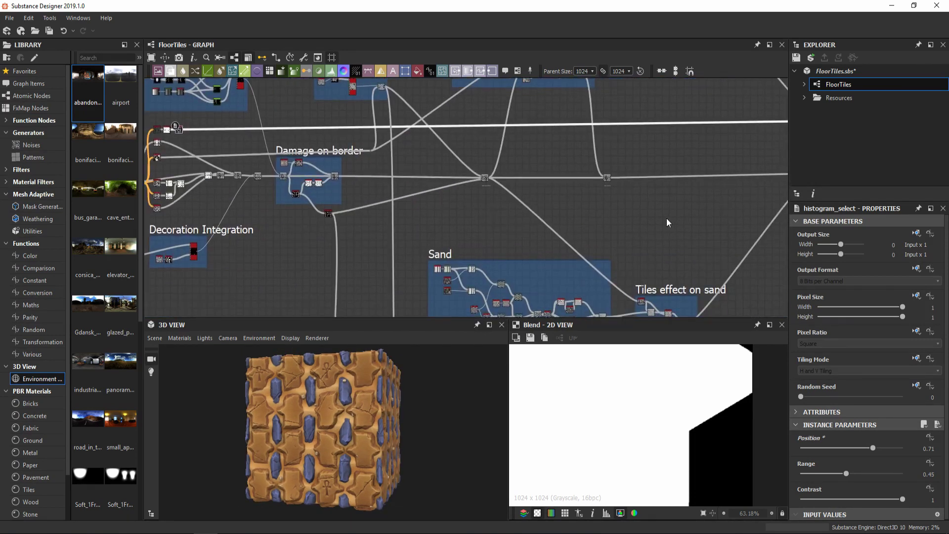
scroll(520, 203, up, 5)
click(528, 200)
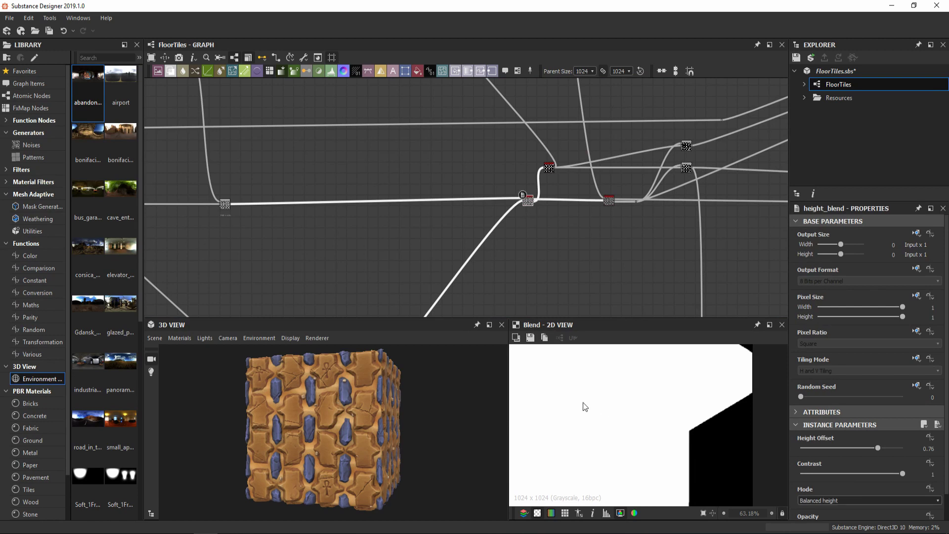
scroll(585, 406, down, 5)
mouse_move(878, 448)
mouse_down()
mouse_move(846, 449)
mouse_move(869, 449)
mouse_up()
Step: Reconnect the octagon Blend in the Pattern Generator frame to the Tile Sampler's first input
scroll(522, 230, down, 5)
middle_drag(493, 245, 716, 229)
scroll(346, 185, up, 12)
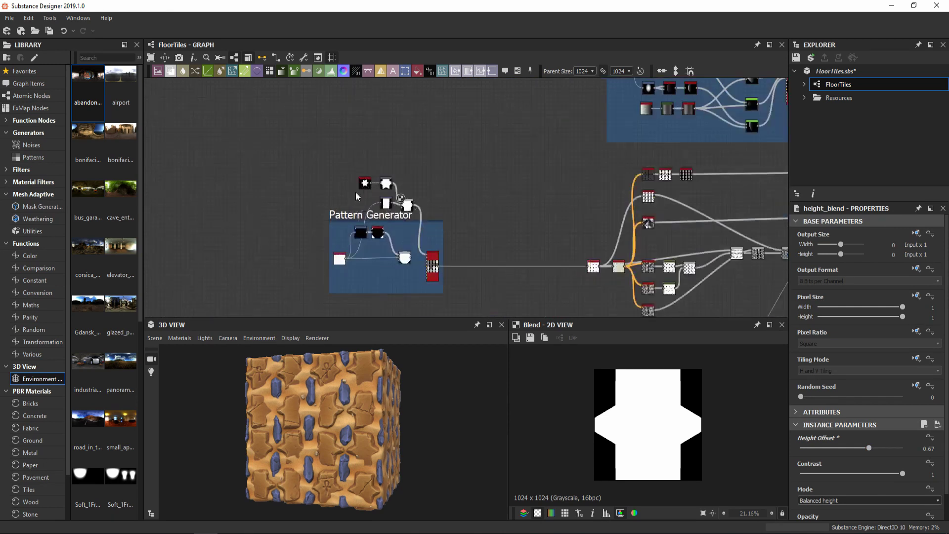
drag(446, 298, 485, 296)
Step: Set the Position of the Histogram Select node after the flood fill's Auto Levels to 0.55 and save the package
scroll(521, 243, down, 1)
middle_drag(636, 198, 208, 187)
scroll(558, 136, up, 3)
click(557, 136)
click(559, 136)
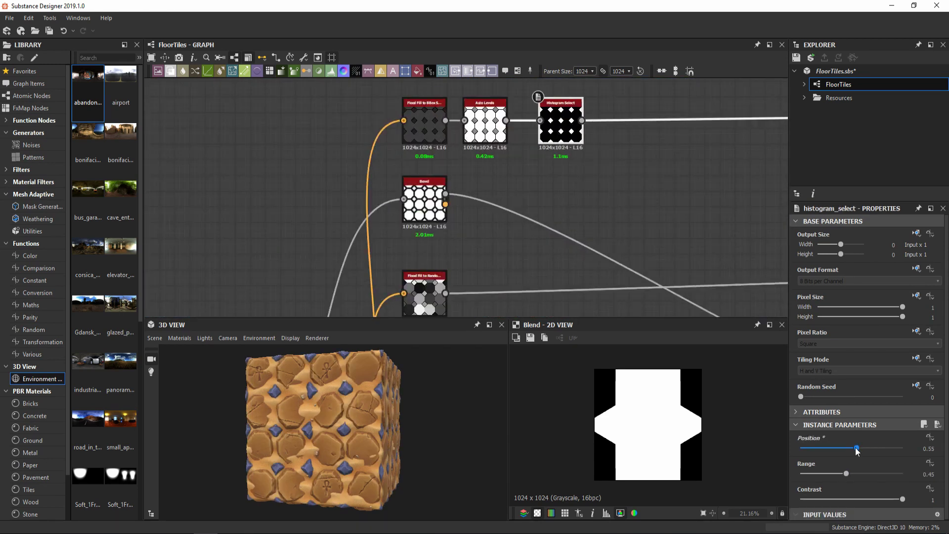
scroll(556, 123, down, 8)
key(ctrl+s)
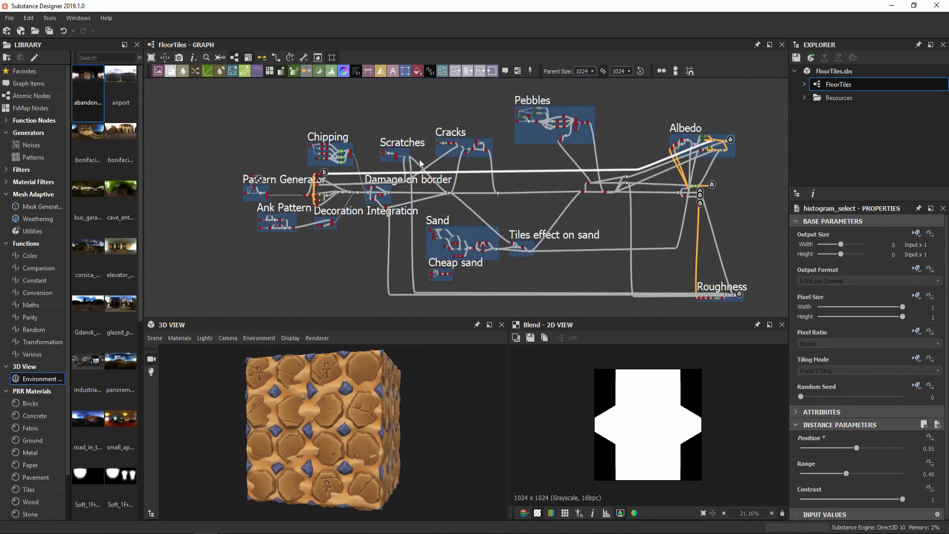